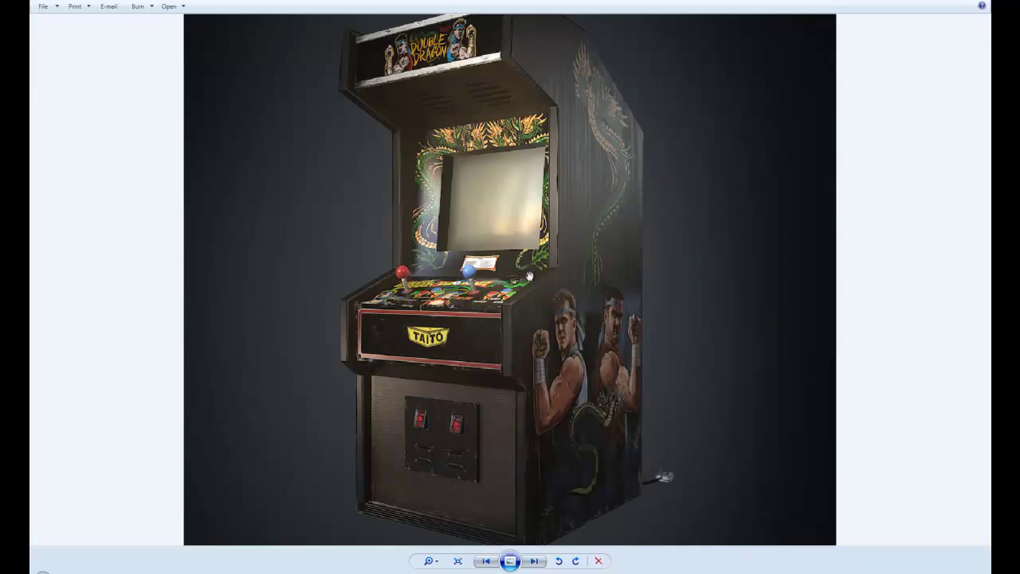
Look through the arcade machine reference images, covering the beauty renders, wireframe with UV layout, rear view and texture maps
left_click(534, 561)
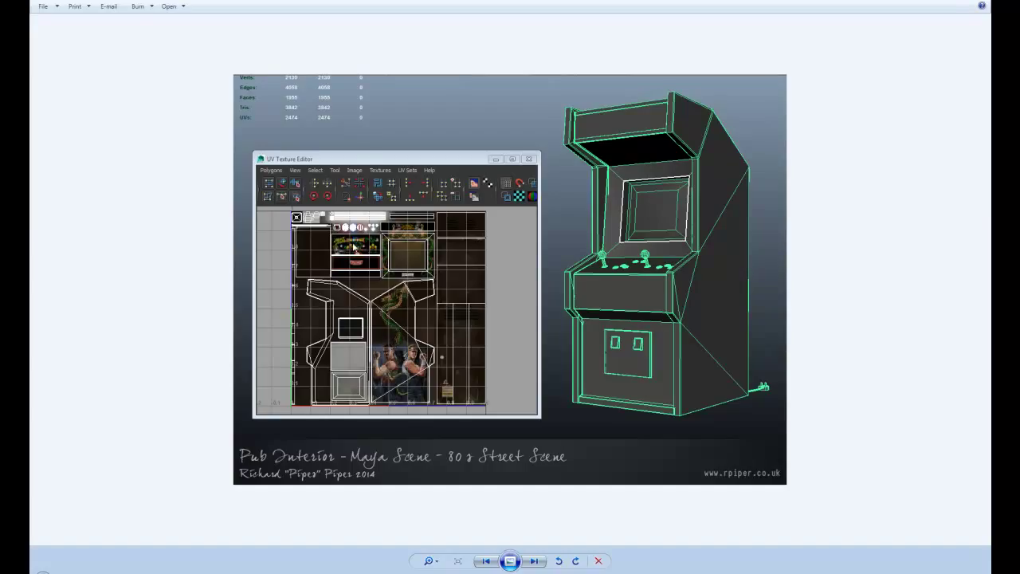
scroll(363, 257, "up", 1)
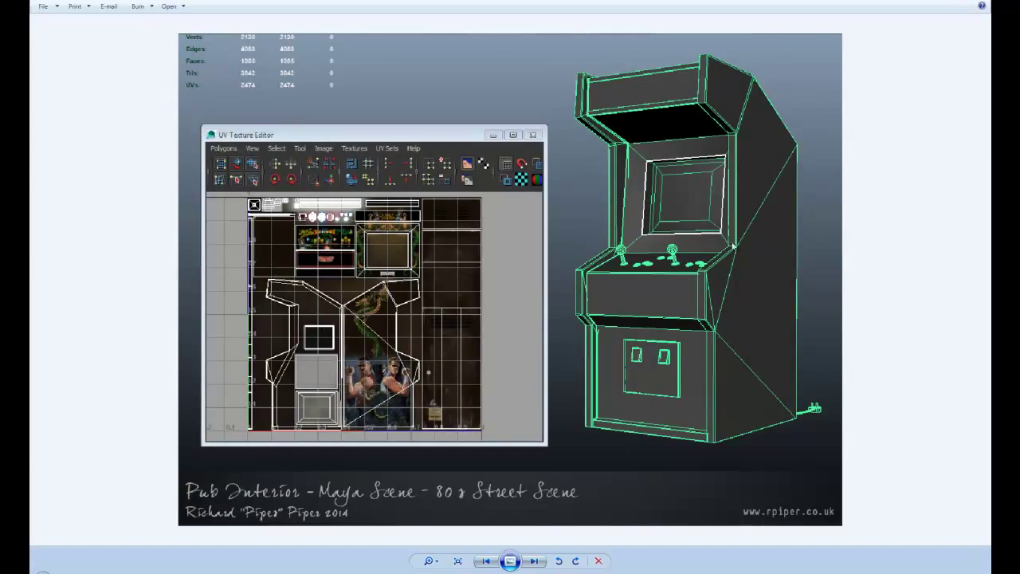
left_click(534, 561)
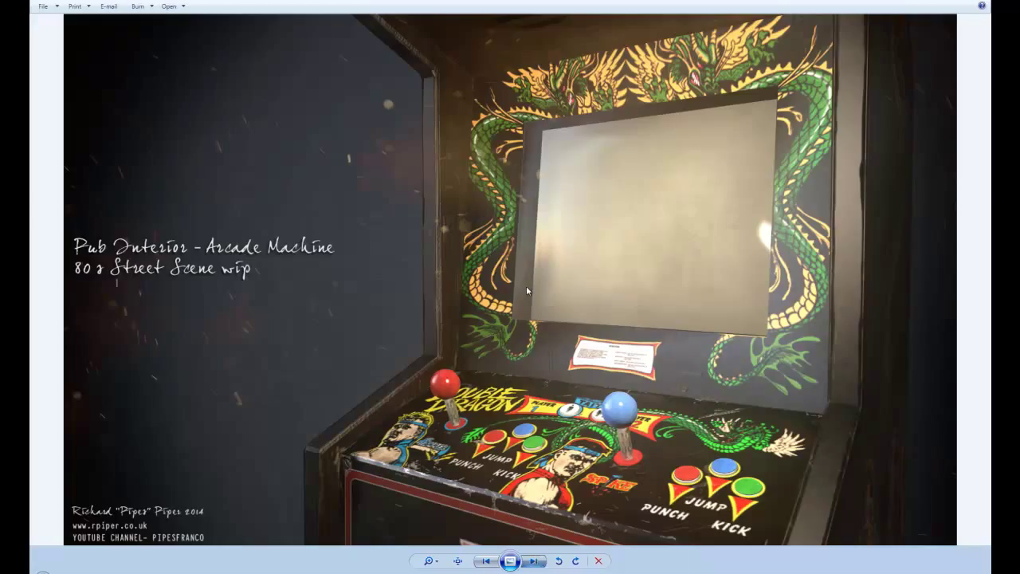
scroll(526, 286, "down", 1)
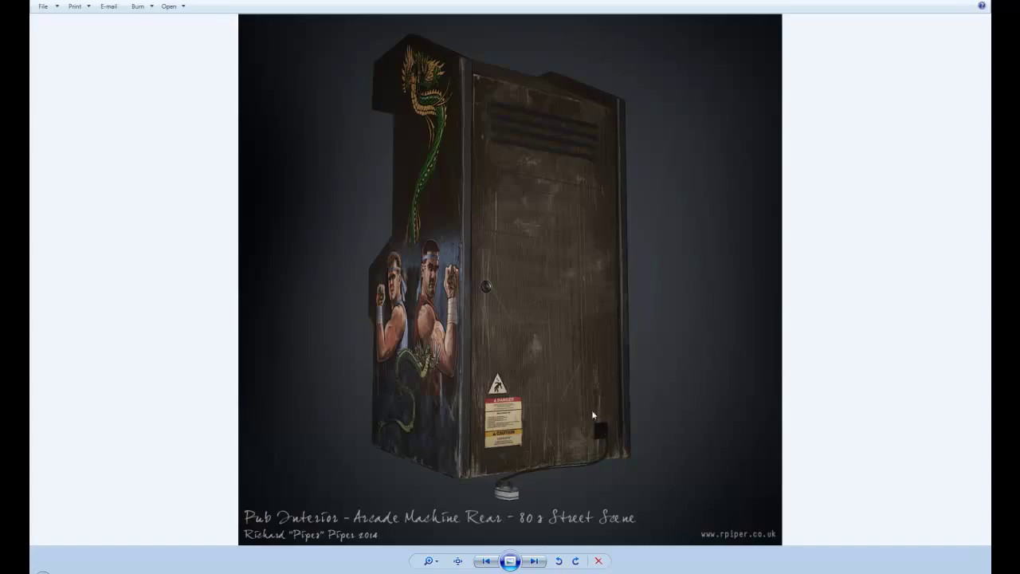
key("Right")
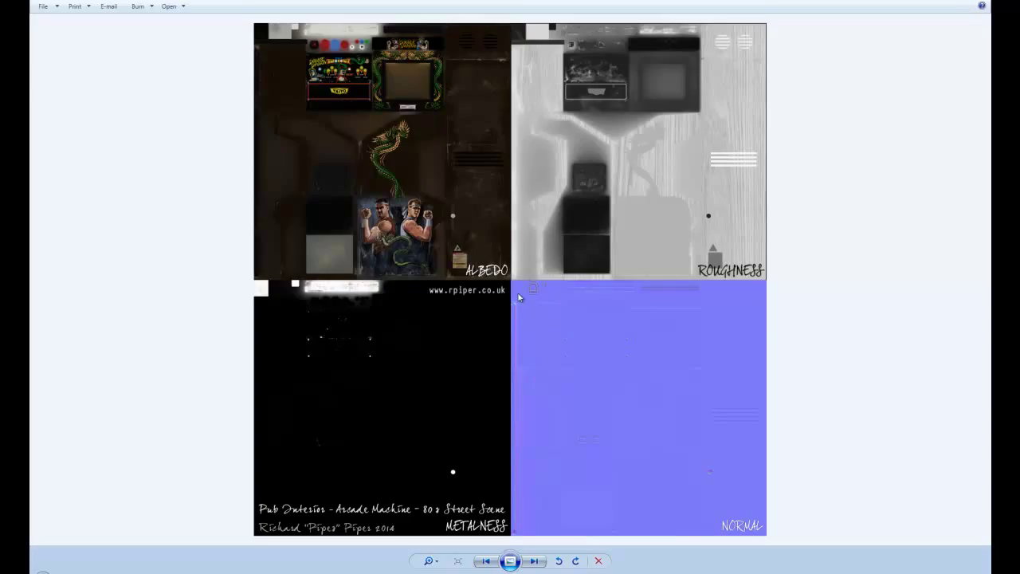
left_click(535, 562)
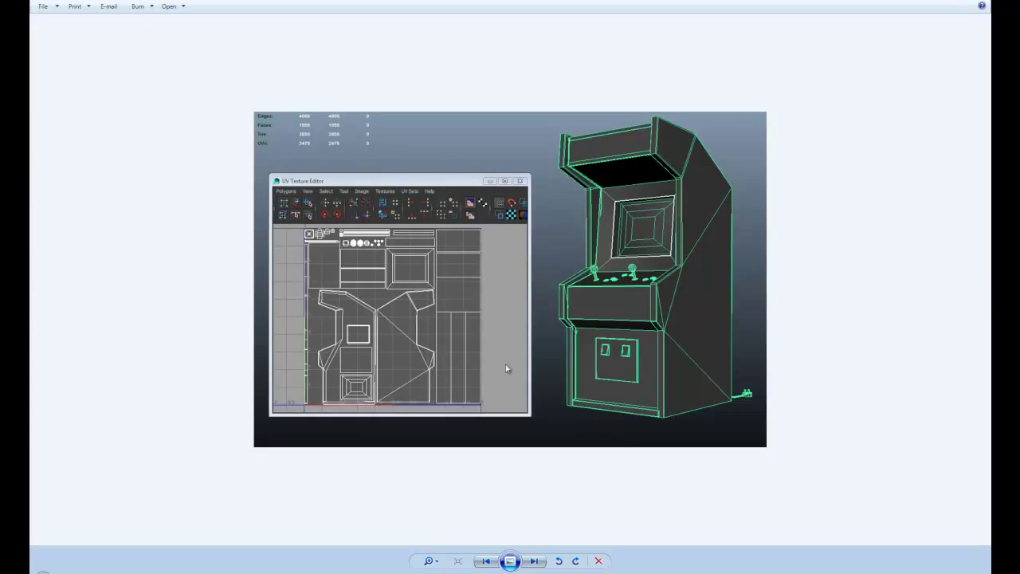
Switch to Maya and select the low-poly piano mesh in the viewport
left_click(140, 562)
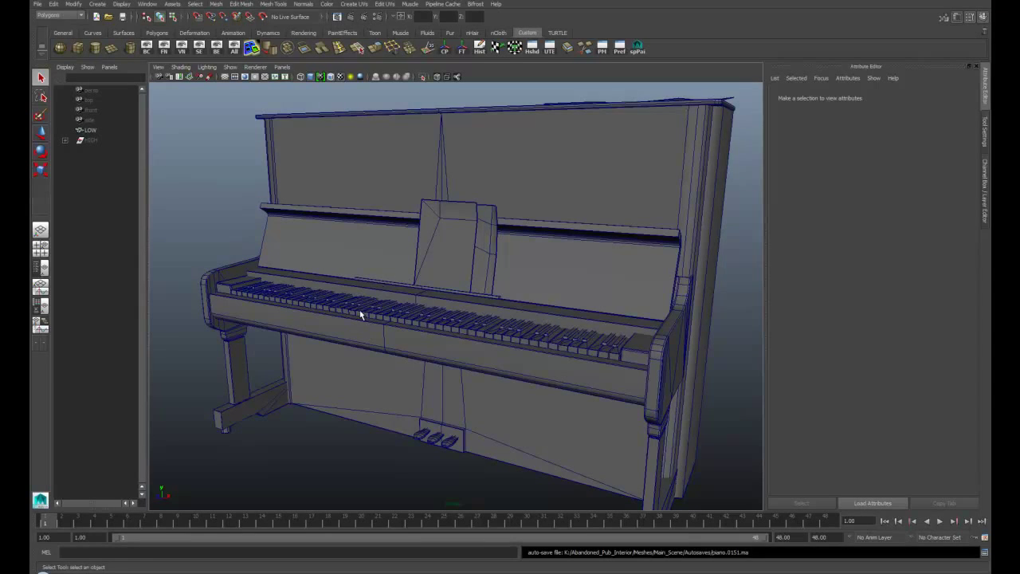
left_click_drag(353, 314, 378, 332, "alt")
right_click_drag(378, 333, 401, 358, "alt")
left_click_drag(401, 358, 392, 337, "alt")
left_click(436, 356)
Examine the low-poly piano's wireframe from several angles, including the keyboard, pedals, legs and side
mouse_move(436, 356)
right_mouse_down("alt")
mouse_move(391, 383)
mouse_move(513, 440)
mouse_move(453, 358)
right_mouse_up("alt")
left_click_drag(454, 358, 657, 345, "alt")
right_click_drag(657, 344, 407, 336, "alt")
left_click_drag(407, 337, 208, 295, "alt")
scroll(378, 336, "up", 5)
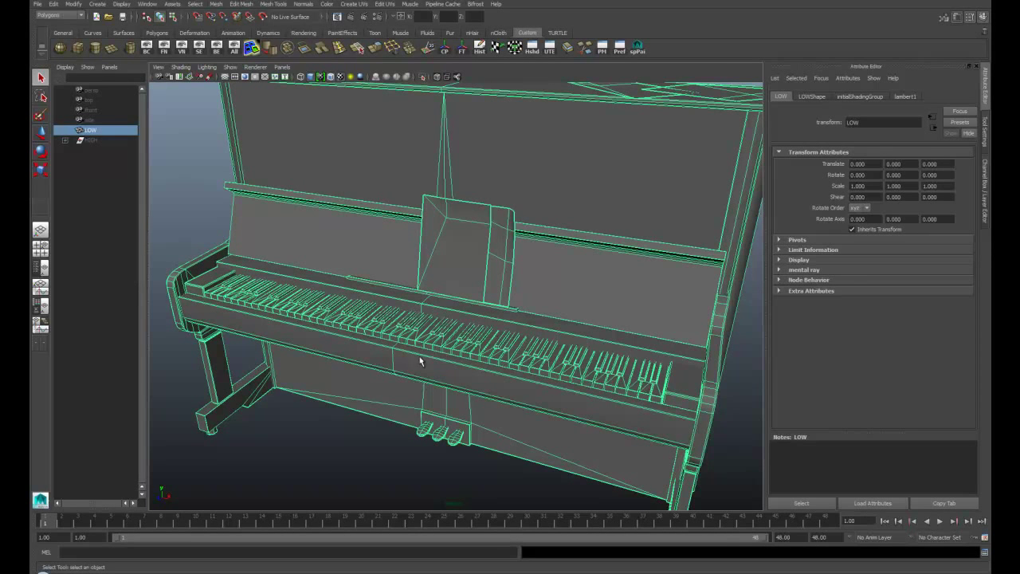
left_click_drag(448, 369, 366, 332, "alt")
left_click_drag(368, 215, 457, 155, "alt")
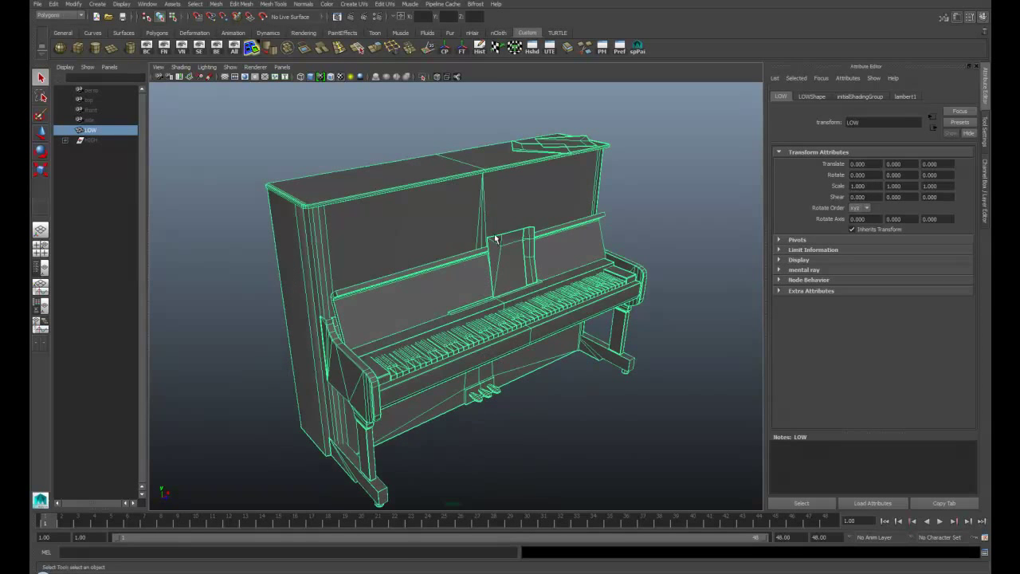
left_click_drag(353, 387, 328, 370, "alt")
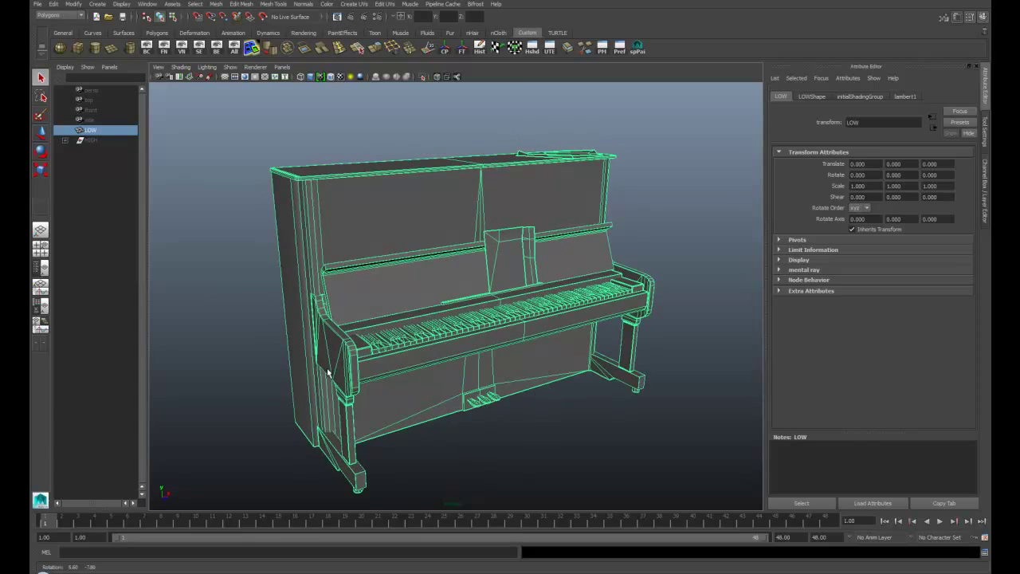
left_click_drag(422, 411, 398, 368, "alt")
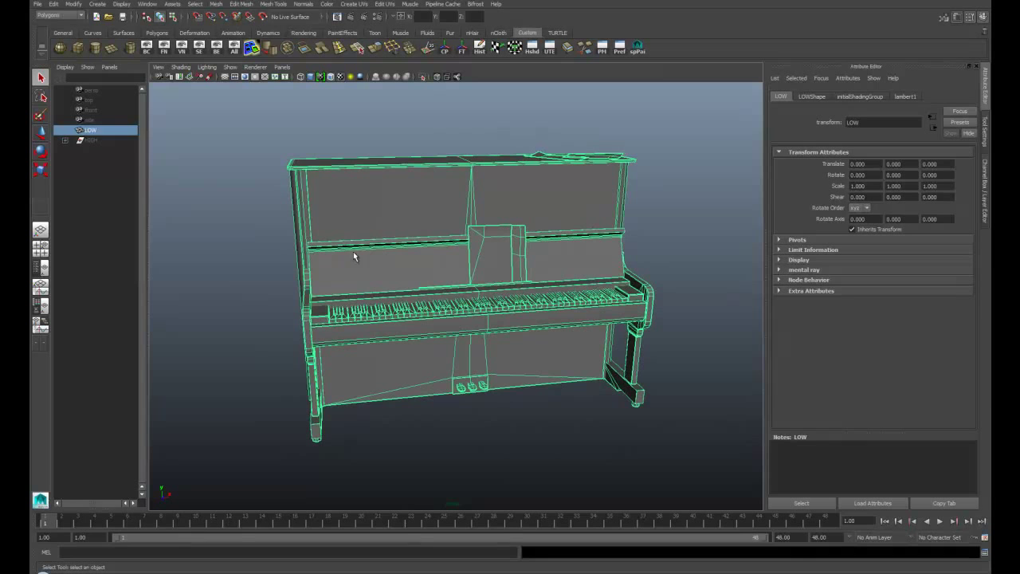
Unhide the HIGH group and hide the LOW mesh
left_click(90, 141)
key("shift+h")
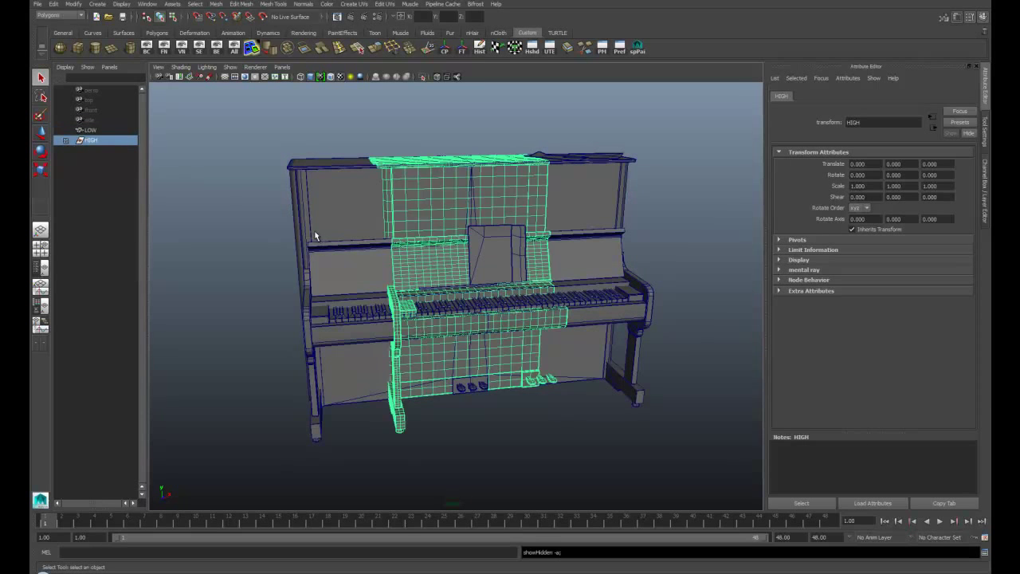
left_click(90, 130)
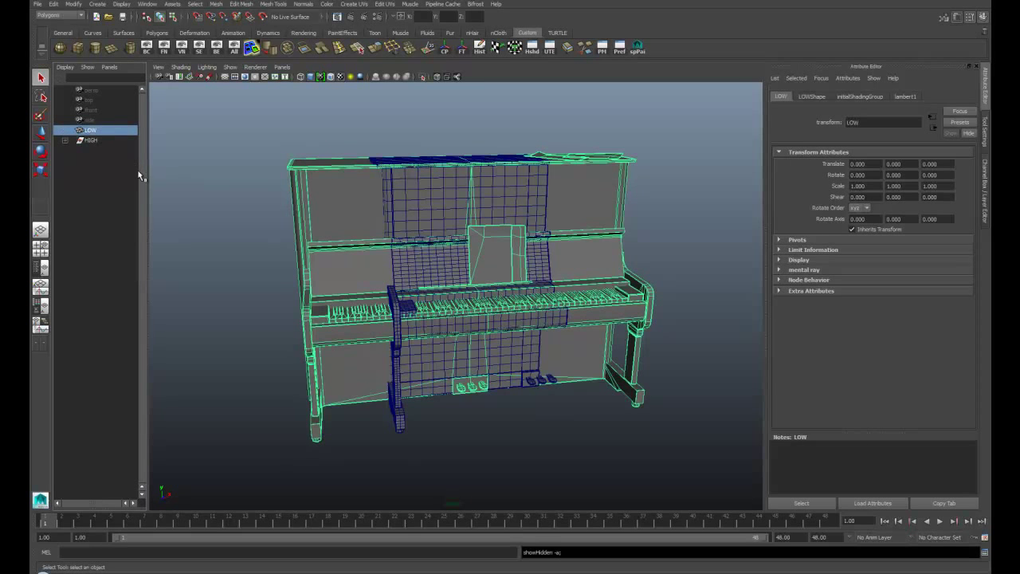
key("ctrl+h")
Assign the existing lambert1 material to the high-poly key bed piece through Hypershade, with textured shading on
mouse_move(426, 286)
left_mouse_down("alt")
mouse_move(416, 298)
mouse_move(487, 334)
mouse_move(474, 342)
mouse_move(431, 310)
left_mouse_up("alt")
left_click(487, 334)
key("6")
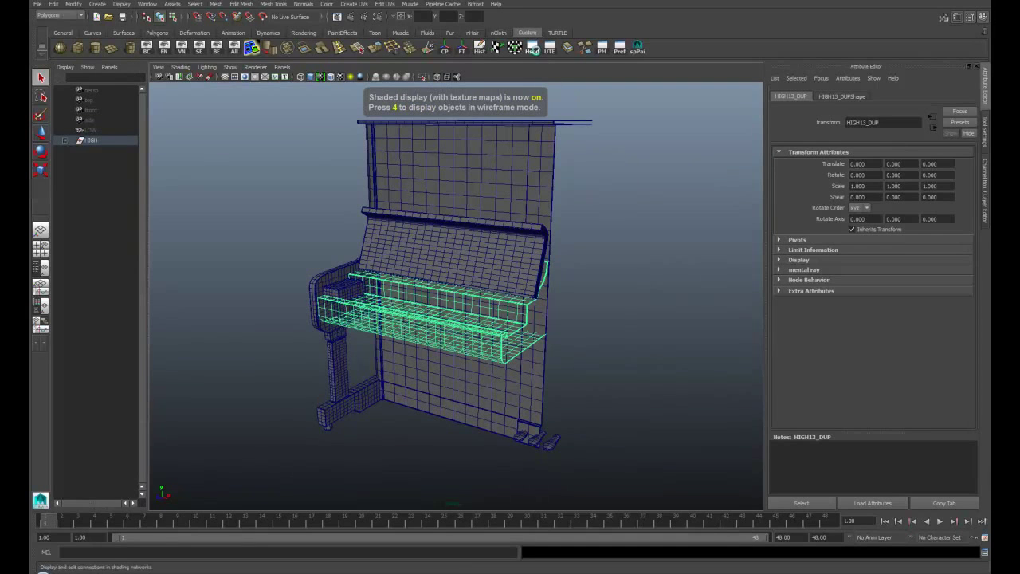
left_click(532, 50)
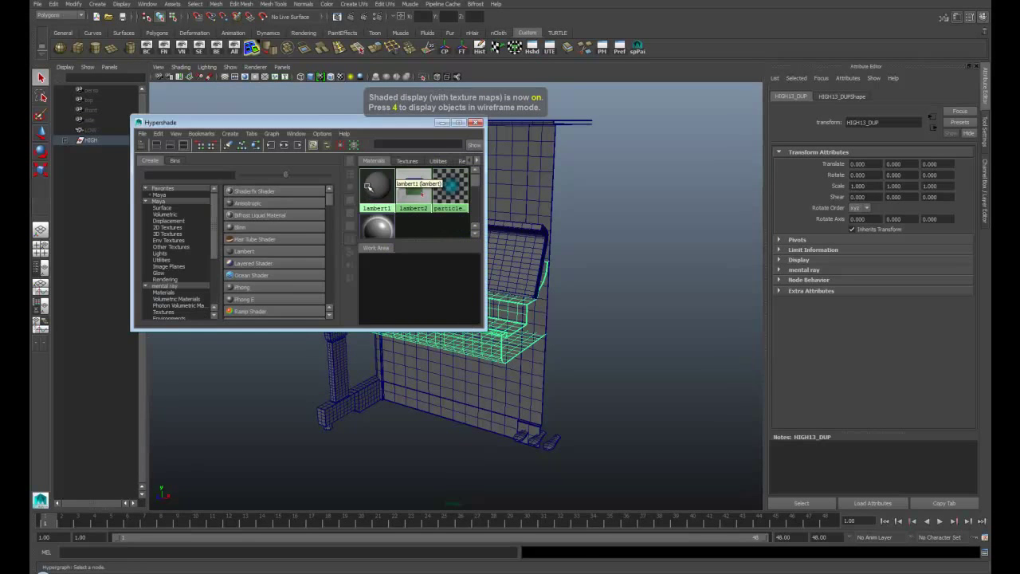
right_click(369, 188)
left_click(375, 223)
left_click_drag(574, 335, 626, 349, "alt")
left_click(627, 348)
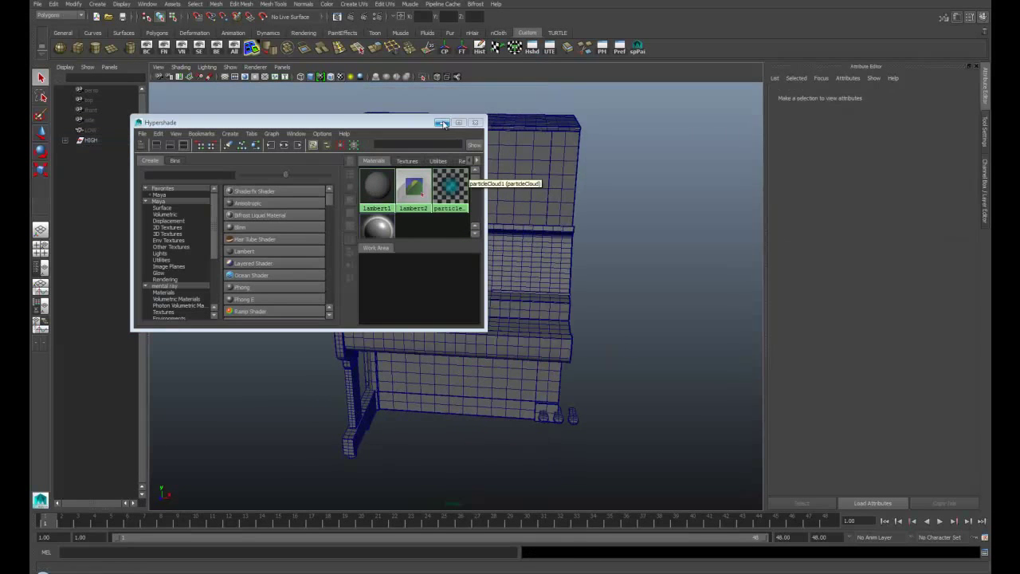
left_click(441, 122)
Examine the separate high-poly pieces of the half piano, including the side arm and the slanted front panel
left_click_drag(319, 223, 415, 261, "alt")
left_click(415, 260)
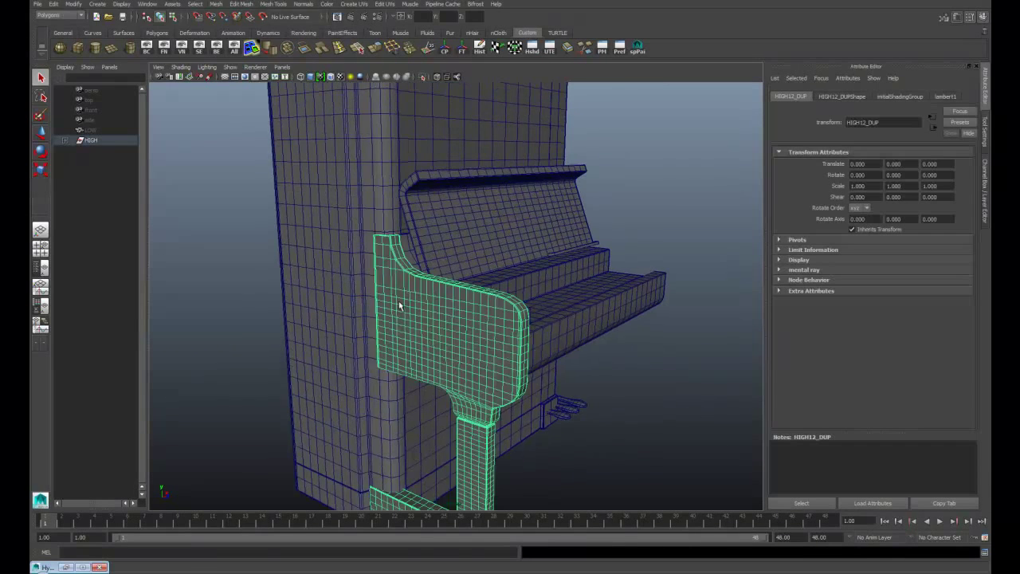
left_click_drag(410, 330, 388, 273, "alt")
left_click(415, 308)
left_click(387, 235)
left_click_drag(387, 235, 366, 243, "alt")
left_click_drag(379, 310, 426, 155, "alt")
left_click_drag(409, 326, 433, 328, "alt")
left_click_drag(599, 358, 392, 302, "alt")
left_click_drag(455, 324, 389, 319, "alt")
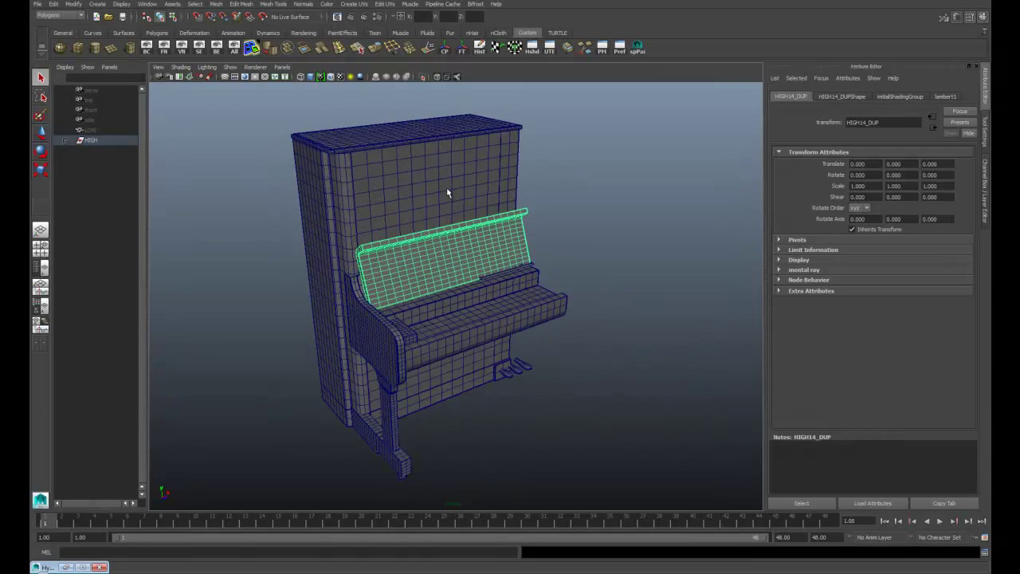
left_click_drag(443, 313, 402, 289, "alt")
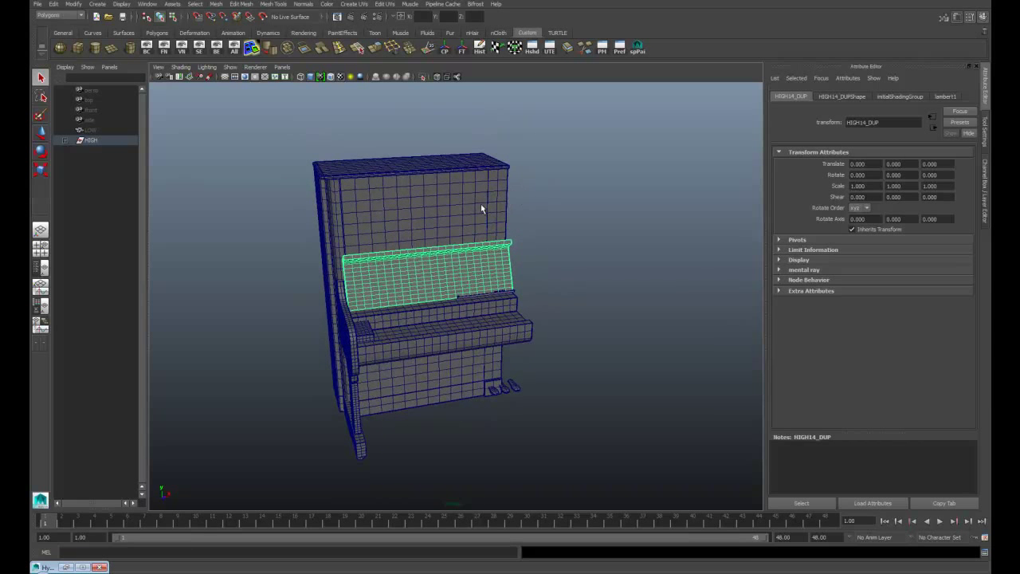
left_click_drag(506, 205, 483, 242, "alt")
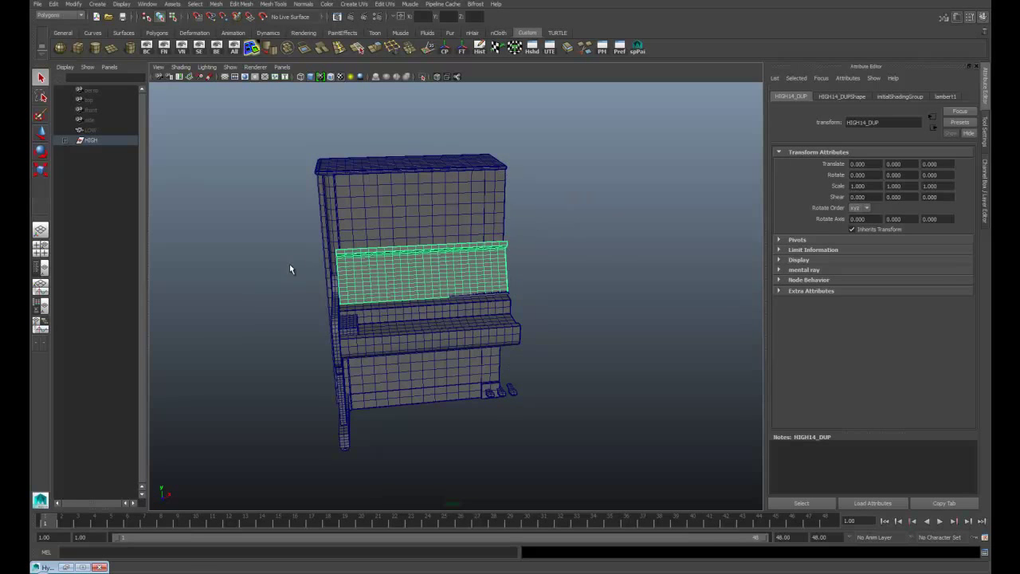
left_click_drag(287, 262, 303, 264, "alt")
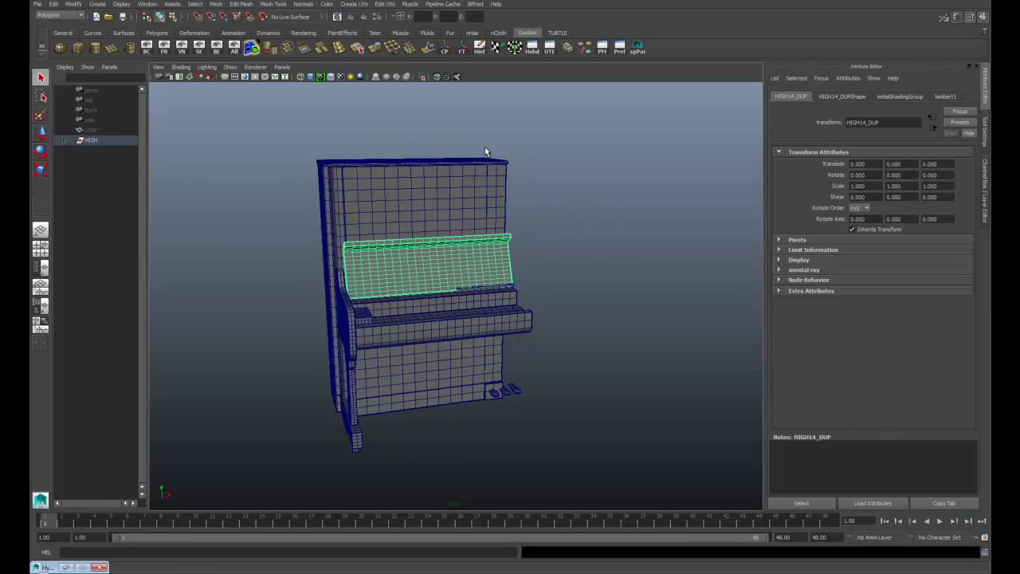
Unhide the LOW mesh and hide the HIGH group
left_click(90, 130)
key("shift+h")
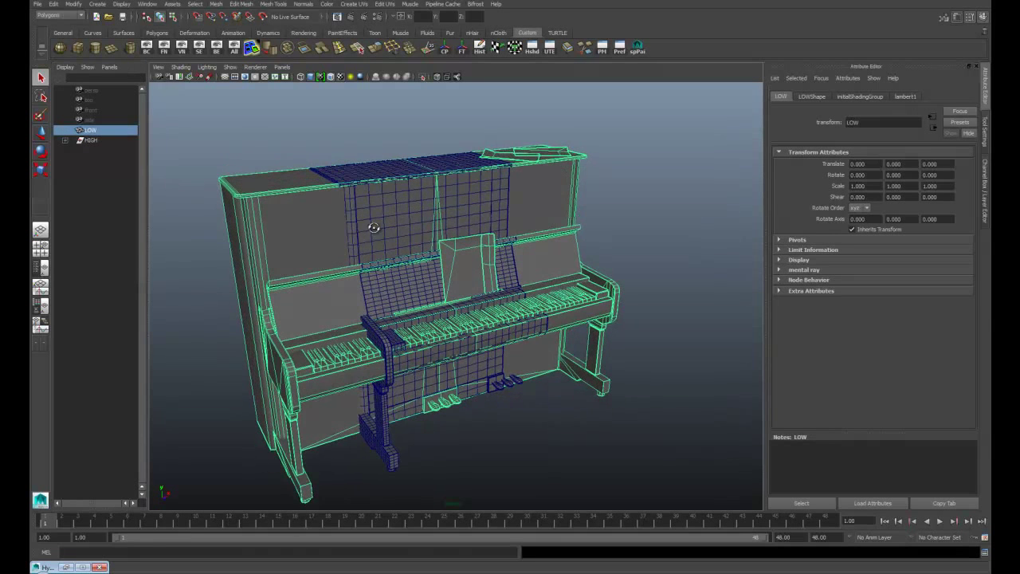
left_click(115, 140)
key("ctrl+h")
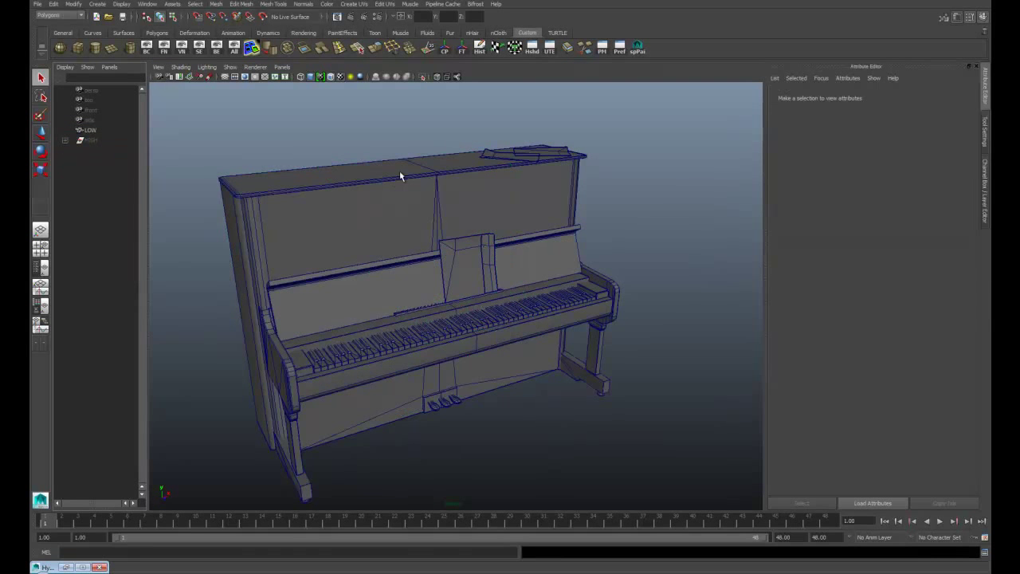
Display the LOW mesh's UVs in the UV Texture Editor and place that window beside the piano
left_click_drag(396, 212, 412, 189, "alt")
left_click(549, 48)
scroll(396, 171, "down", 3)
left_click(87, 130)
scroll(398, 227, "down", 2)
scroll(396, 226, "up", 3)
left_click_drag(369, 60, 690, 64)
middle_click_drag(330, 204, 219, 191, "alt")
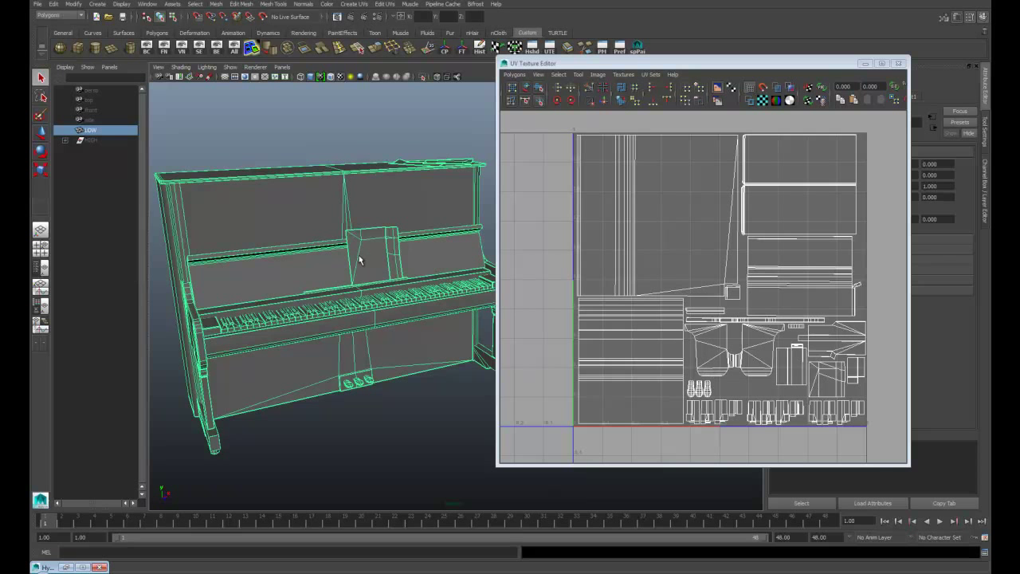
Compare the low-poly piano's geometry with its UV layout from several angles
scroll(359, 276, "up", 3)
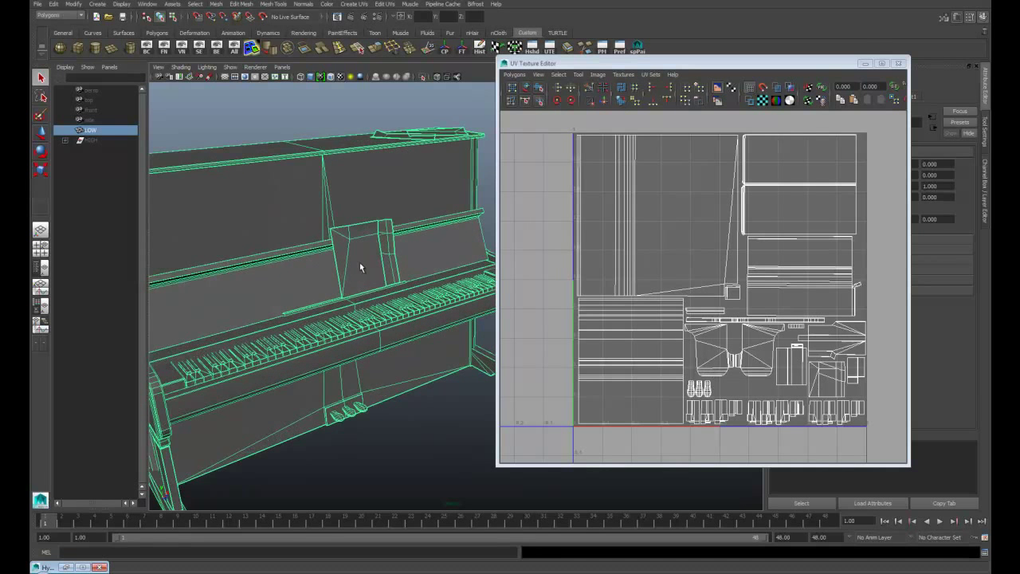
left_click_drag(358, 275, 362, 303, "alt")
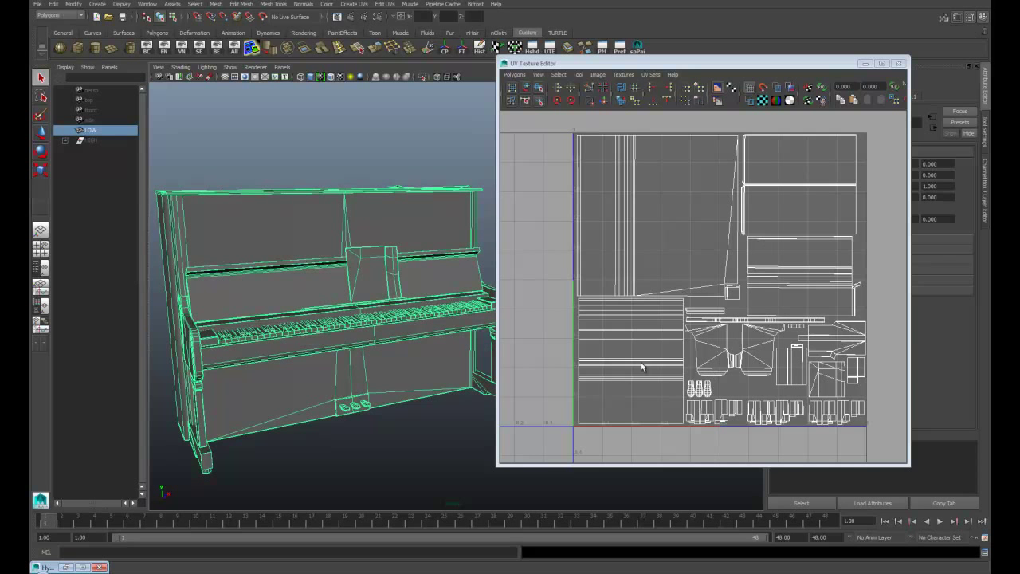
mouse_move(333, 319)
left_mouse_down("alt")
mouse_move(318, 323)
mouse_move(341, 323)
left_mouse_up("alt")
left_click_drag(364, 391, 332, 331, "alt")
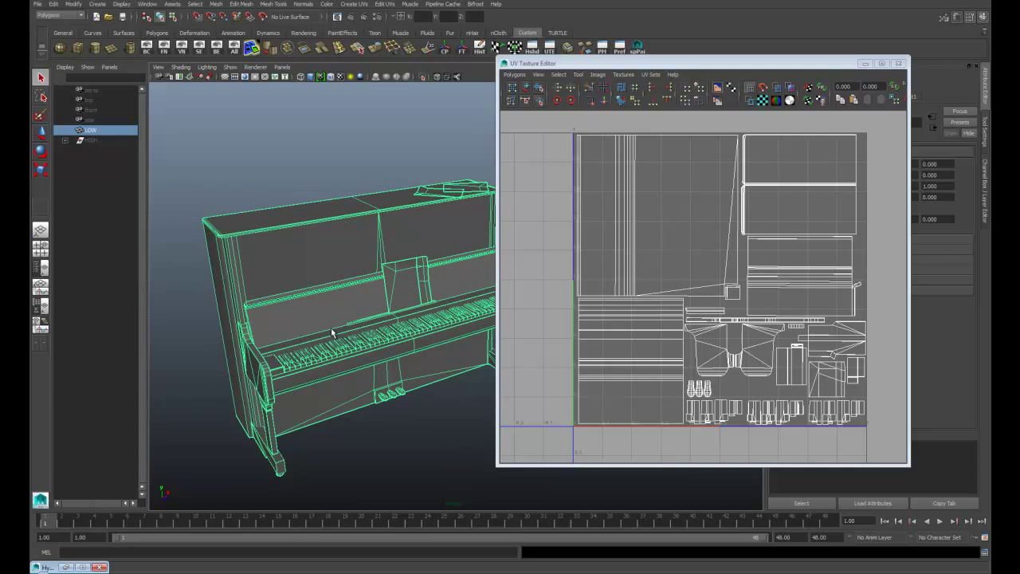
right_click_drag(307, 284, 400, 325, "alt")
left_click_drag(400, 324, 354, 378, "alt")
left_click_drag(261, 301, 357, 341, "alt")
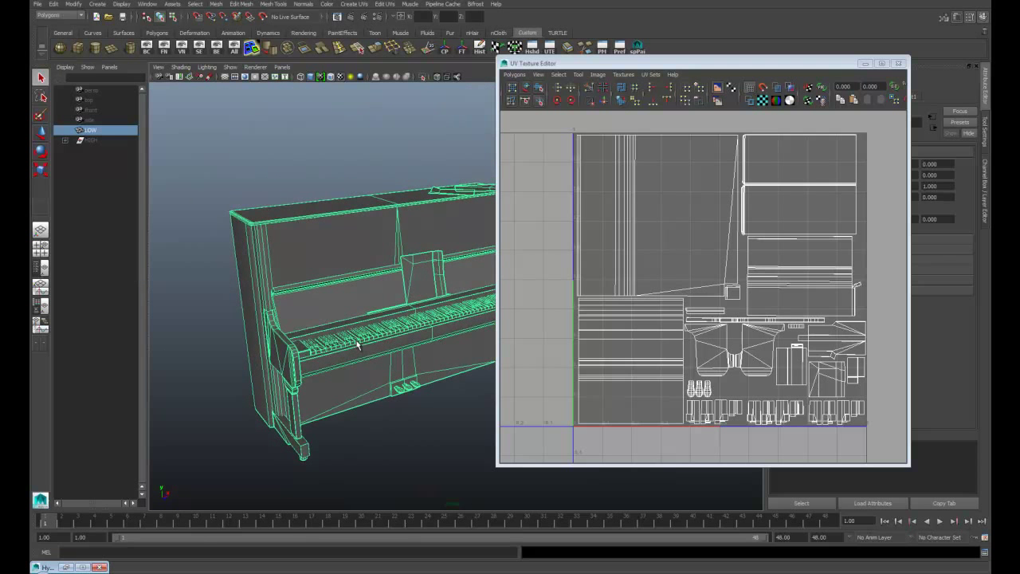
left_click_drag(348, 298, 295, 204, "alt")
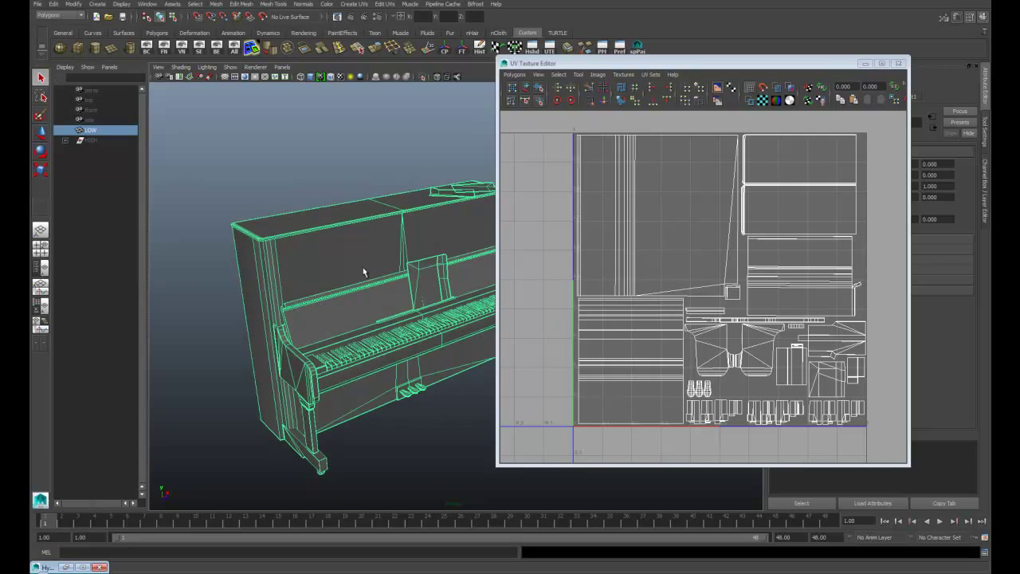
Bring back the HIGH group and hide the LOW mesh while the UV Texture Editor is open
left_click(91, 140)
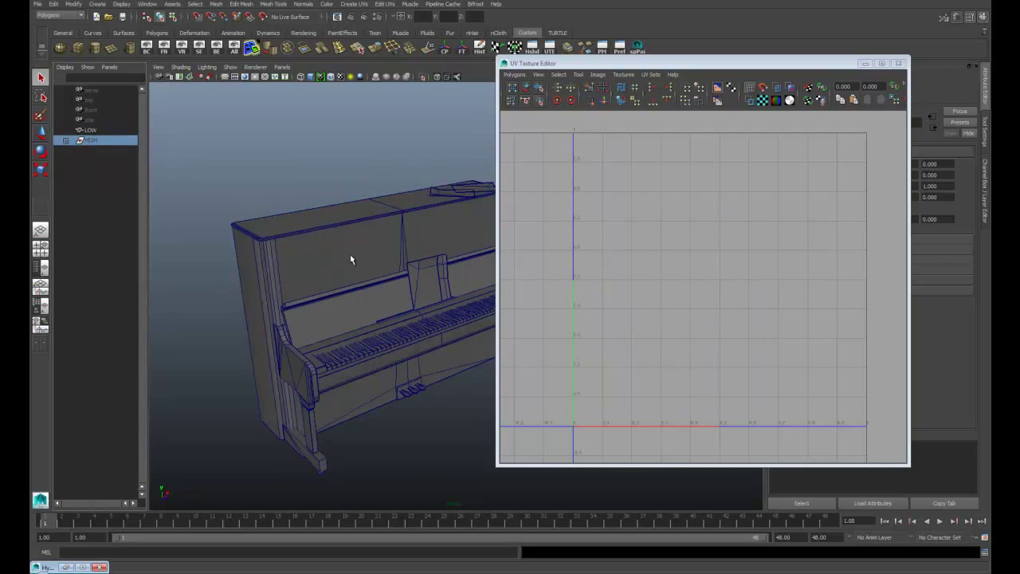
key("shift+h")
left_click(90, 131)
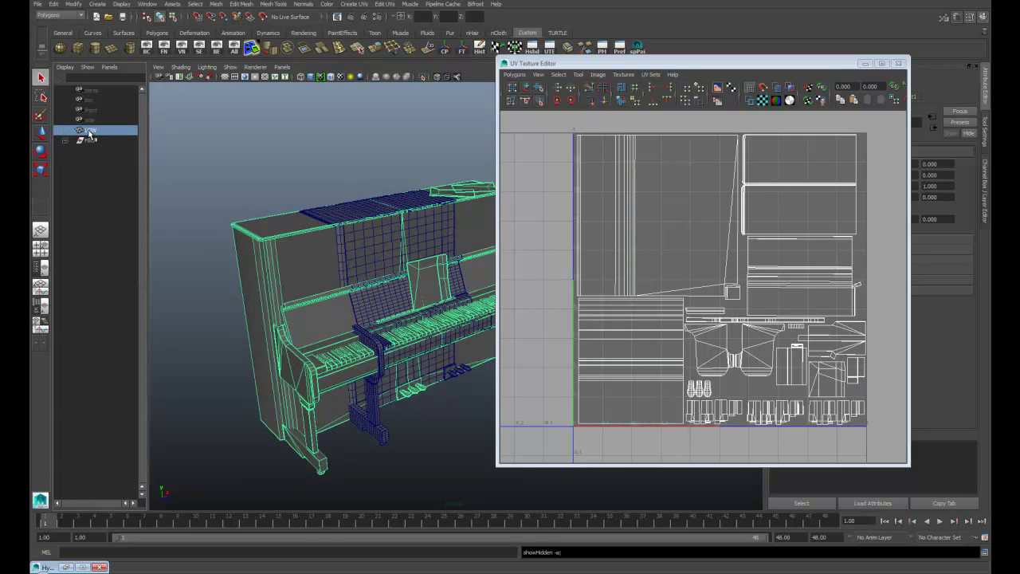
left_click_drag(311, 226, 353, 257, "alt")
key("ctrl+h")
Select the high-poly piano pieces one at a time to inspect them and their UVs
left_click(381, 277)
left_click(342, 266)
left_click(351, 244)
left_click(352, 364)
left_click(385, 395)
left_click(444, 375)
left_click_drag(449, 373, 346, 289, "alt")
Minimise the UV Texture Editor and select all the high-poly piano pieces together
left_click(865, 63)
left_click(346, 289)
left_click(411, 281)
left_click(426, 325)
left_click_drag(292, 168, 549, 371)
left_click_drag(389, 331, 423, 347, "alt")
scroll(406, 333, "up", 1)
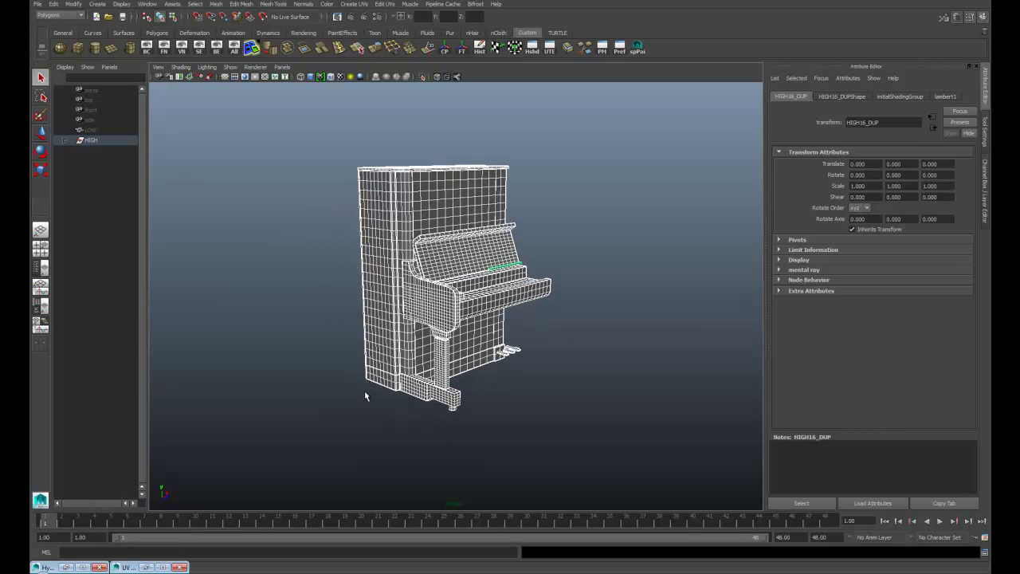
scroll(363, 391, "down", 1)
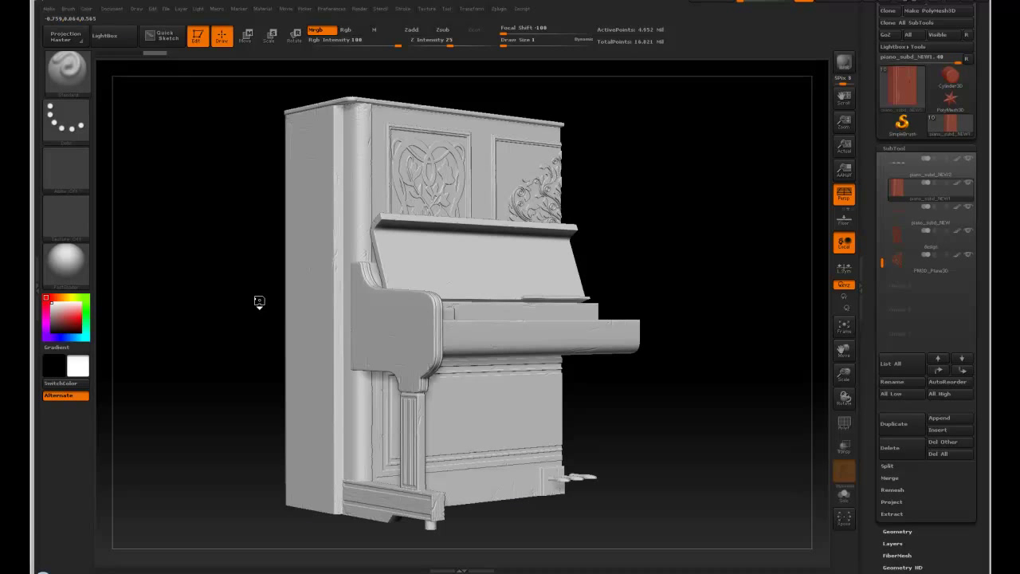
Switch to ZBrush, inspect the sculpted half piano and expand the SubTool Split options
left_click_drag(259, 301, 257, 316)
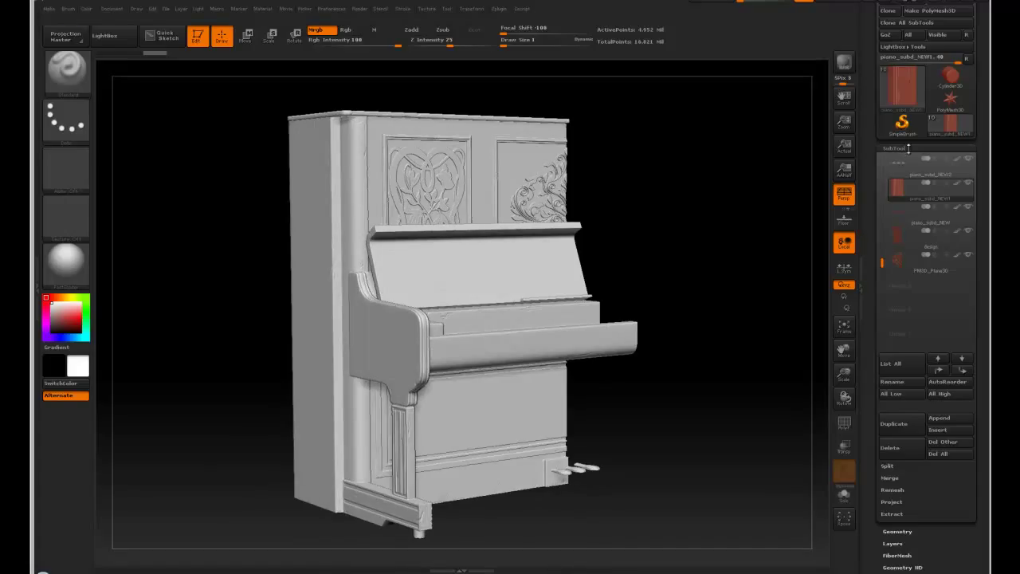
left_click(913, 469)
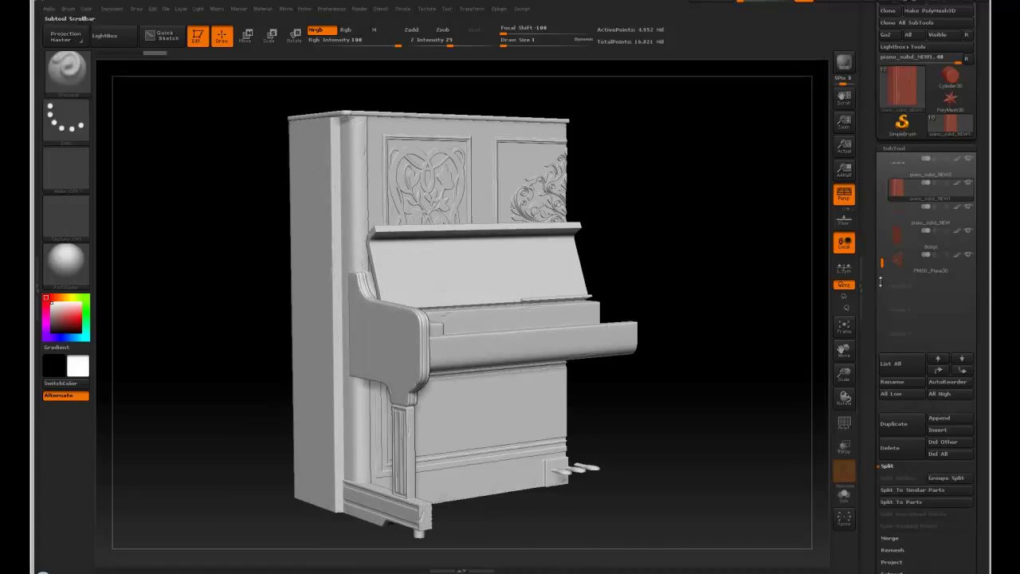
Isolate the piano_02 subtool in Solo mode and inspect the side arm, leg and foot sculpt
left_click_drag(884, 262, 883, 160)
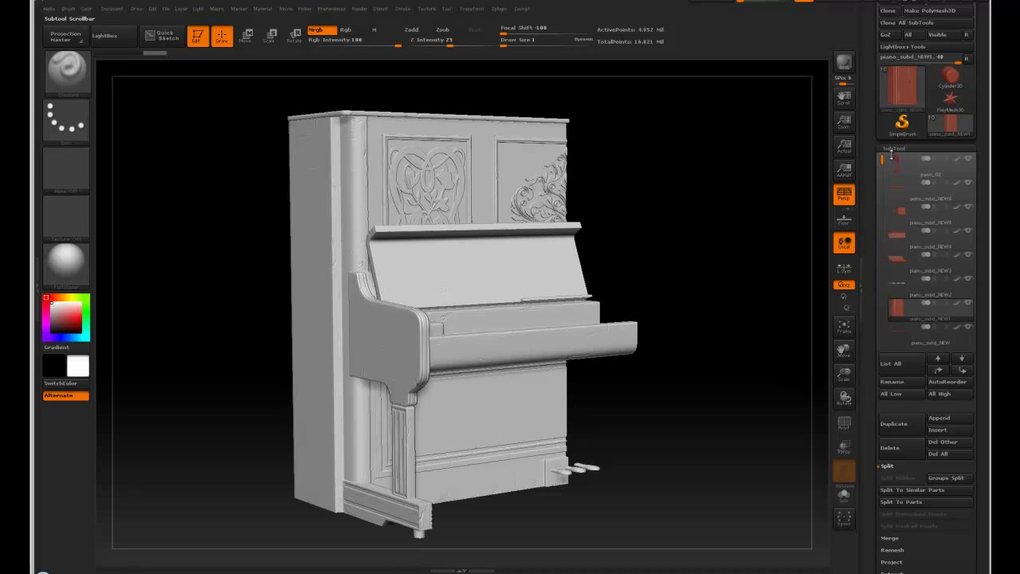
left_click_drag(635, 277, 634, 257)
left_click(929, 179)
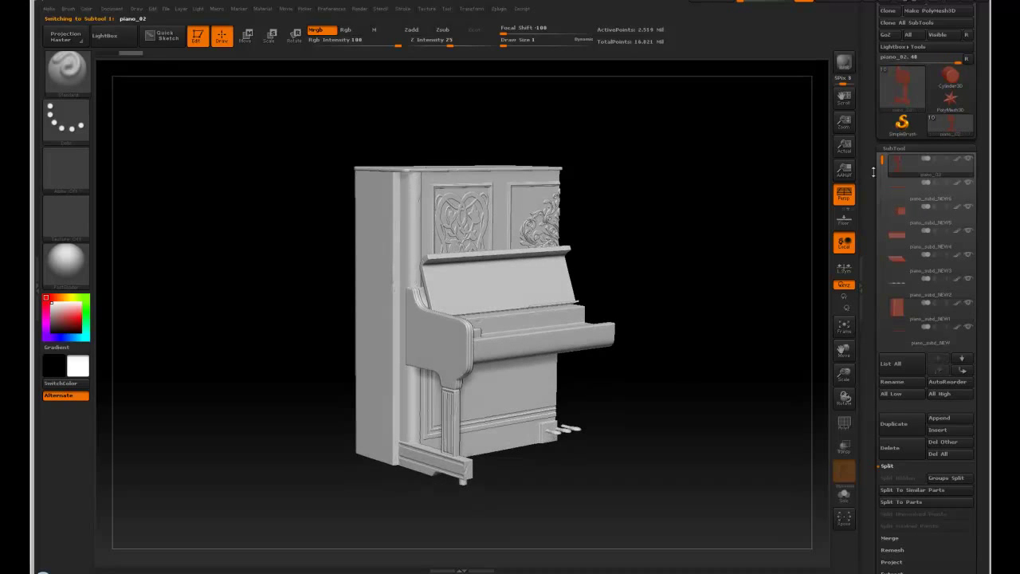
left_click(843, 496)
left_click_drag(713, 449, 551, 380)
left_click_drag(486, 373, 525, 387)
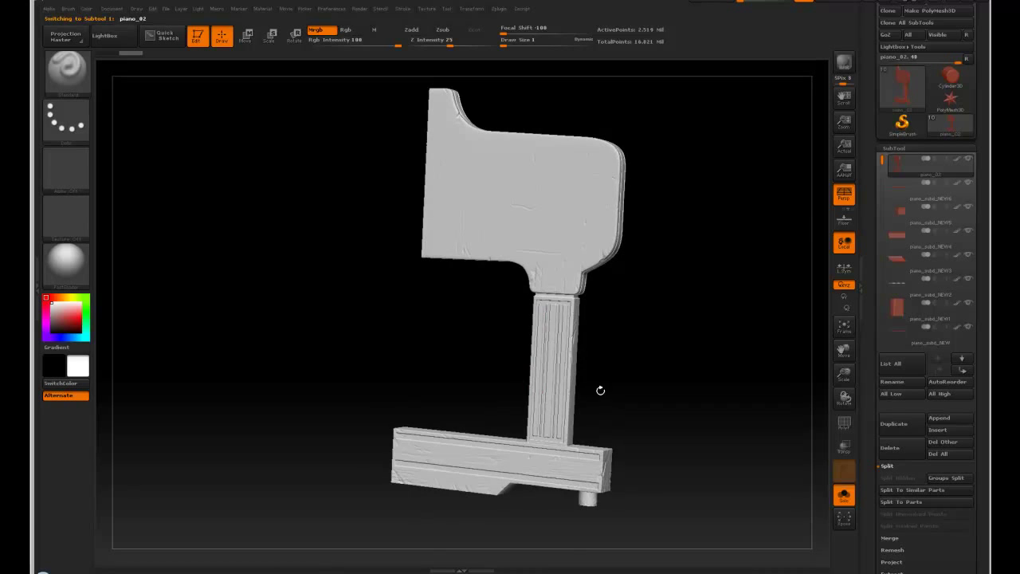
mouse_move(611, 375)
left_mouse_down()
mouse_move(596, 387)
mouse_move(531, 380)
mouse_move(508, 361)
left_mouse_up()
key("b")
key("c")
key("b")
key("b")
key("p")
key("a")
Inspect the isolated side arm and leg from the opposite side, and bring back the whole half piano
left_click_drag(376, 391, 421, 370)
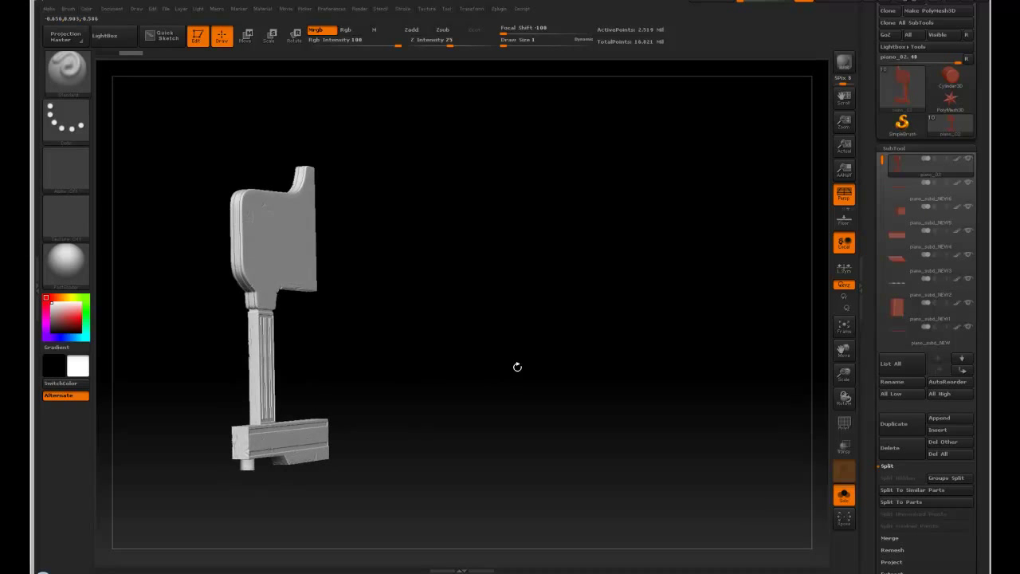
mouse_move(508, 370)
left_mouse_down()
mouse_move(428, 378)
mouse_move(501, 364)
mouse_move(542, 371)
mouse_move(502, 374)
left_mouse_up()
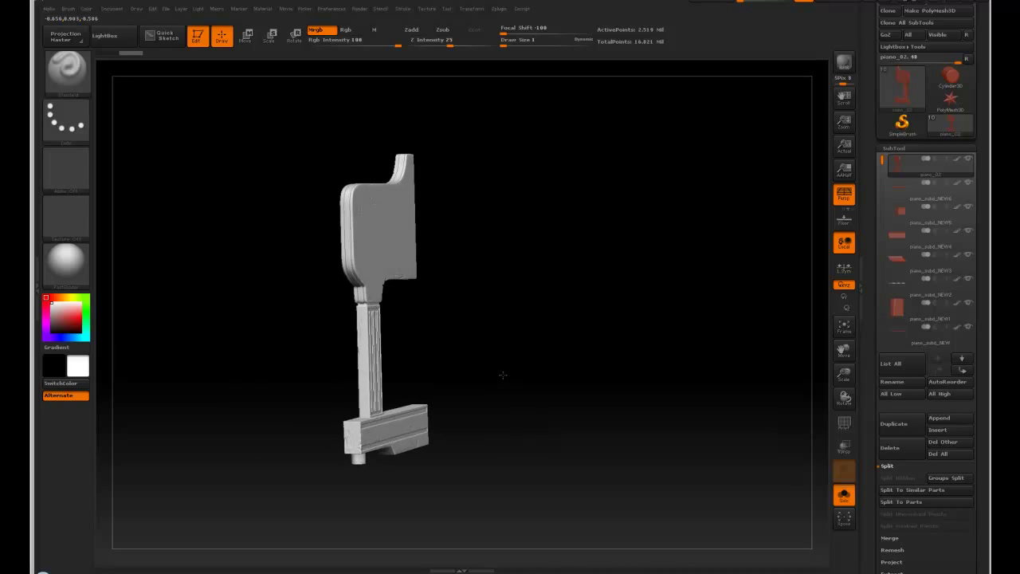
left_click(843, 496)
left_click_drag(256, 376, 303, 298)
left_click_drag(284, 361, 264, 428)
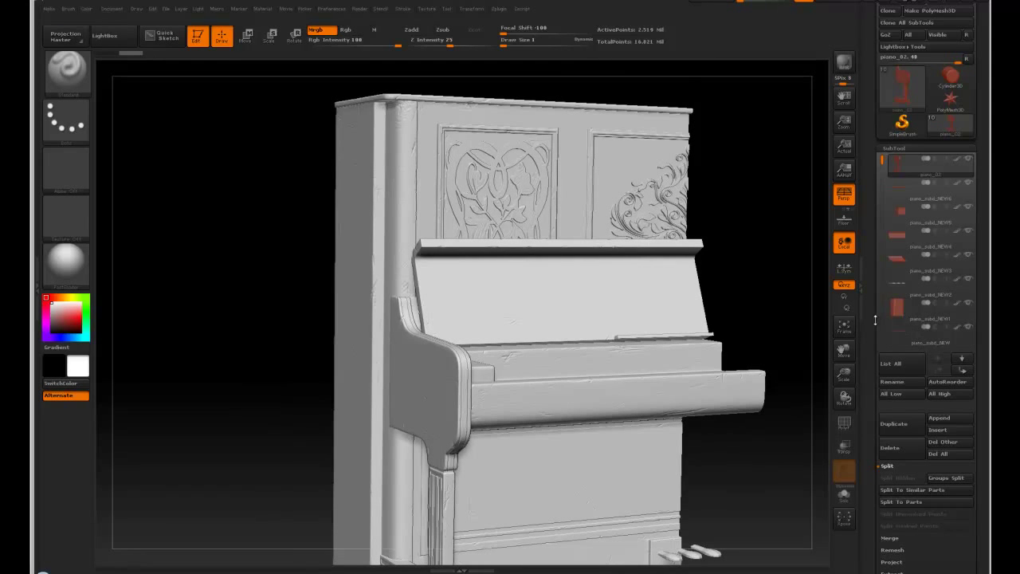
Inspect the two carved ornament subtools, design and PM3D_Plane3D, in Solo mode, and show the full sculpt again
left_click_drag(883, 160, 883, 196)
left_click(933, 317)
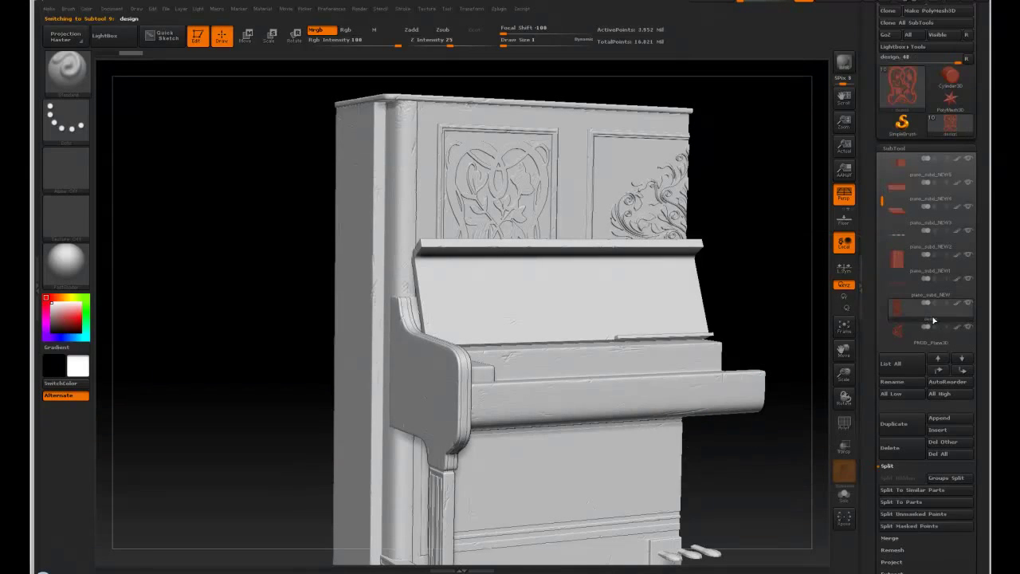
left_click(845, 493)
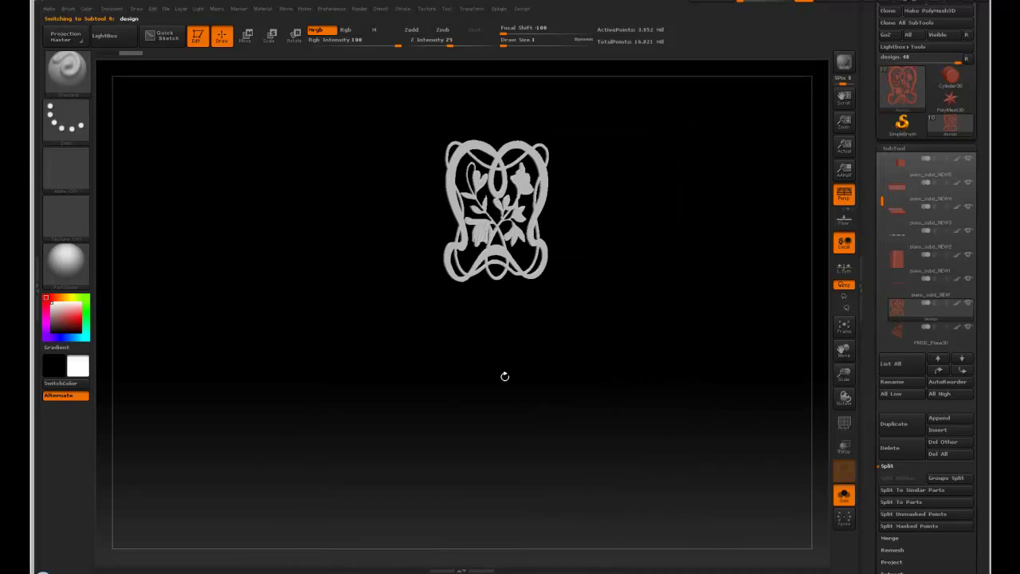
left_click_drag(511, 378, 499, 417)
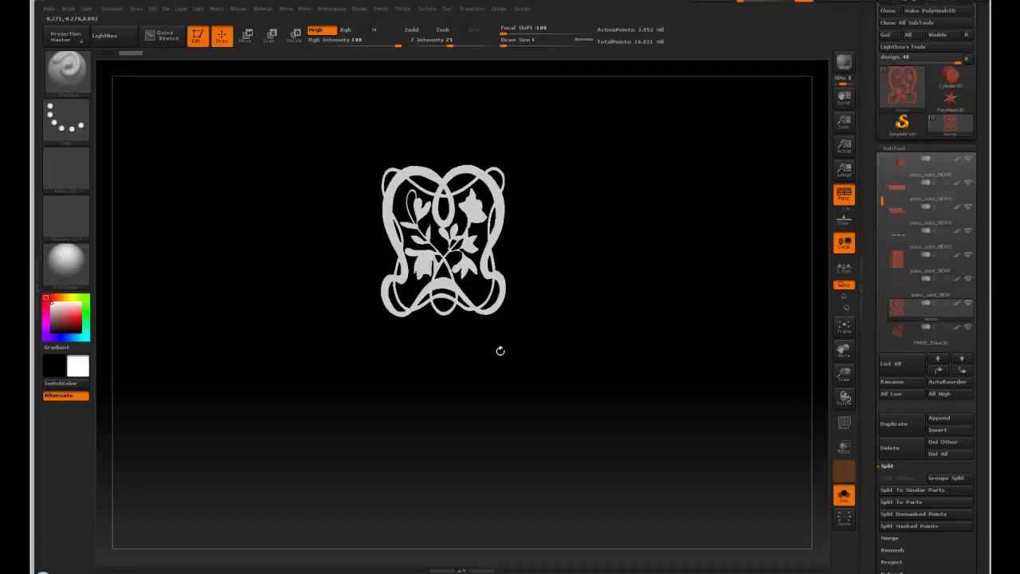
left_click(963, 355)
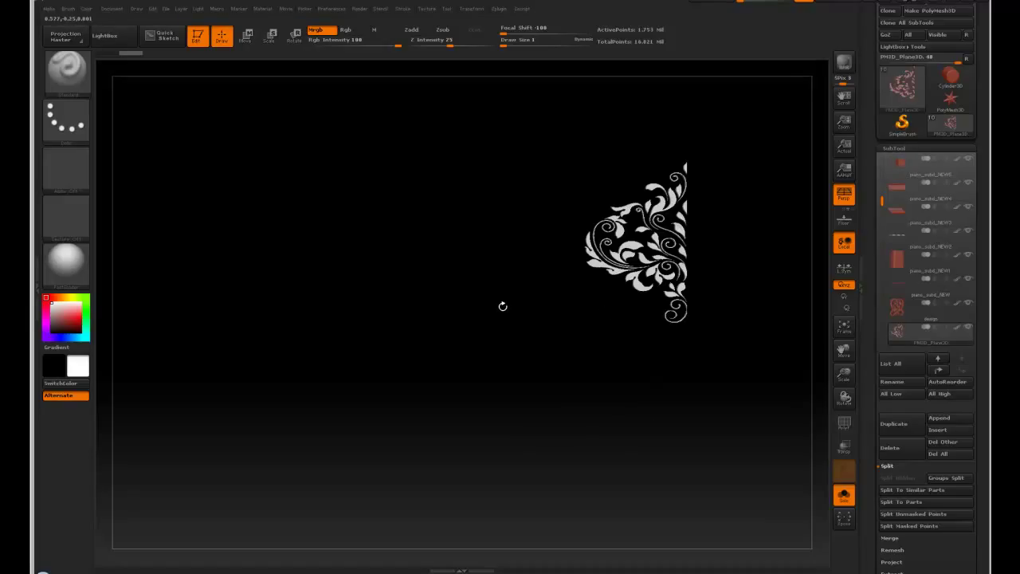
left_click(844, 495)
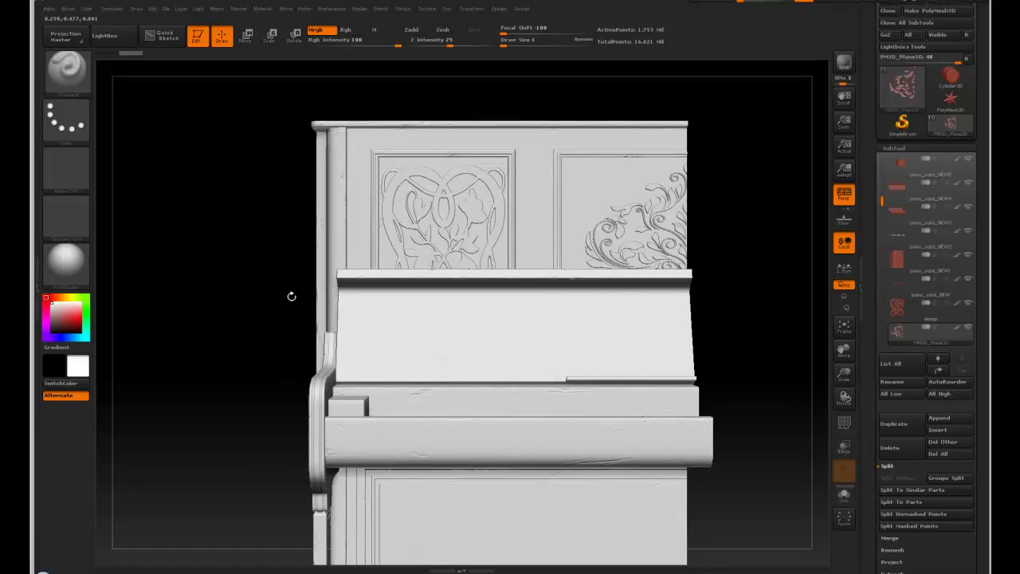
Switch to Substance Designer and review the first material nodes of the Piano_Main graph
left_click(184, 560)
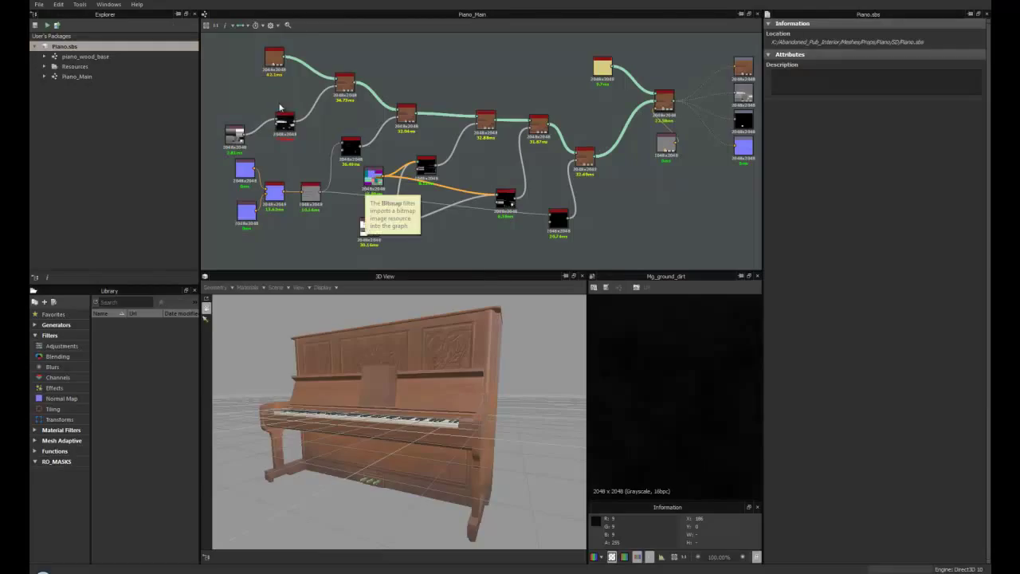
left_click_drag(282, 50, 289, 51)
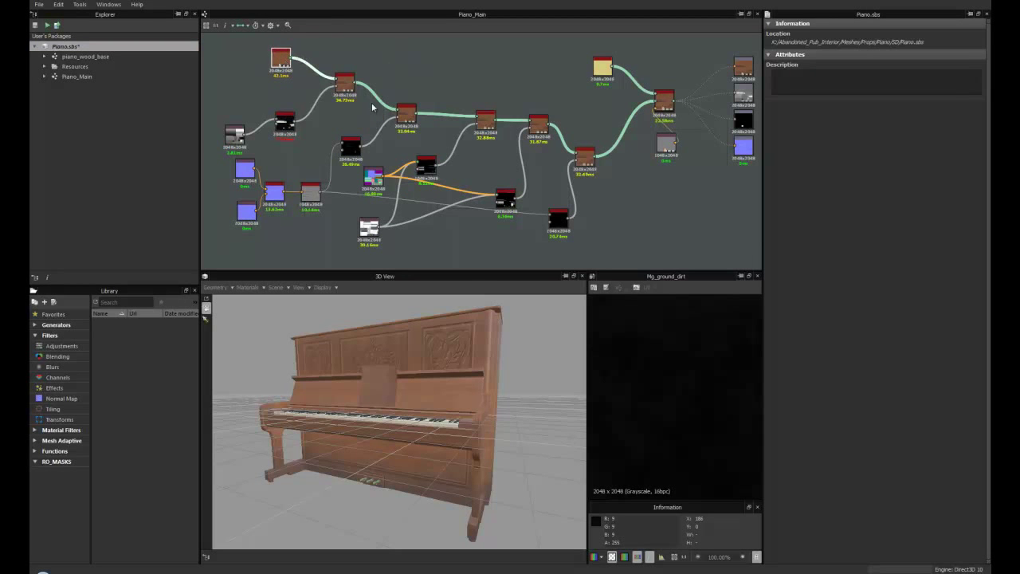
scroll(309, 86, "up", 3)
middle_click_drag(310, 86, 371, 151)
mouse_move(305, 72)
left_mouse_down()
mouse_move(326, 77)
mouse_move(311, 74)
left_mouse_up()
middle_click_drag(311, 75, 320, 85)
scroll(335, 106, "down", 8)
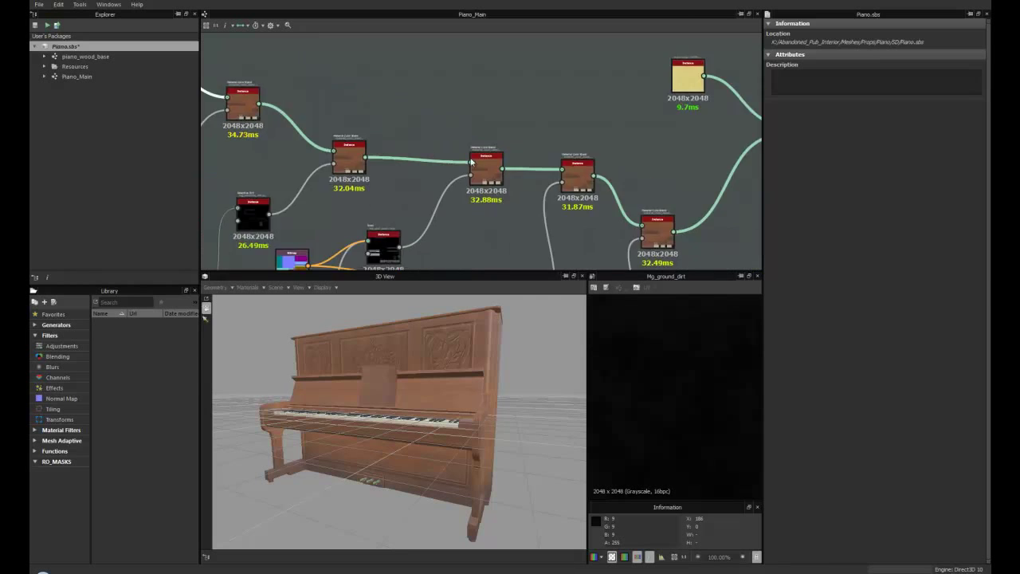
Show the parameters of the final Multi-Material Blend node and reposition the bitmap mask node beneath it slightly
middle_click_drag(436, 137, 346, 113)
left_click(496, 104)
scroll(496, 107, "up", 6)
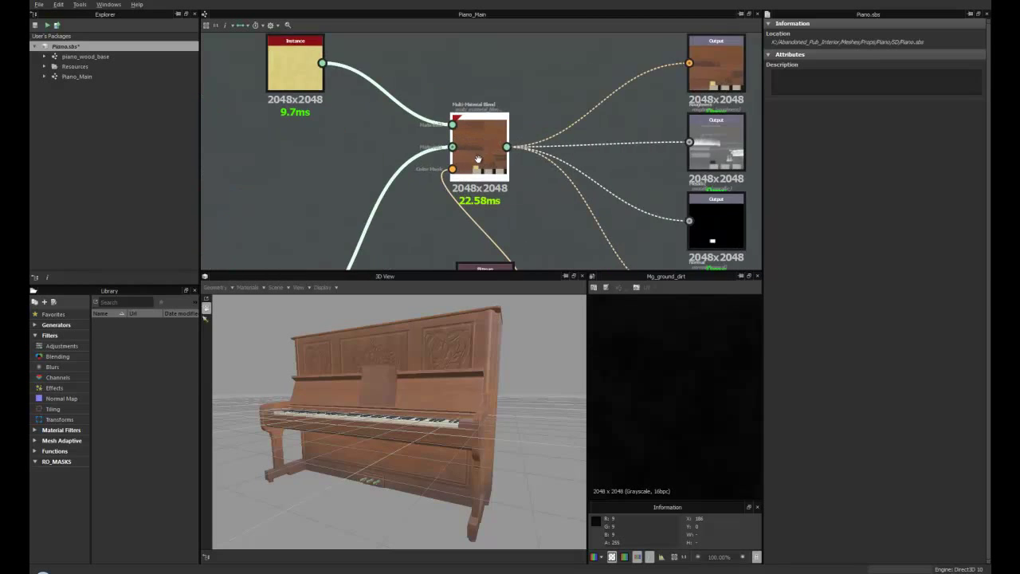
scroll(478, 215, "down", 3)
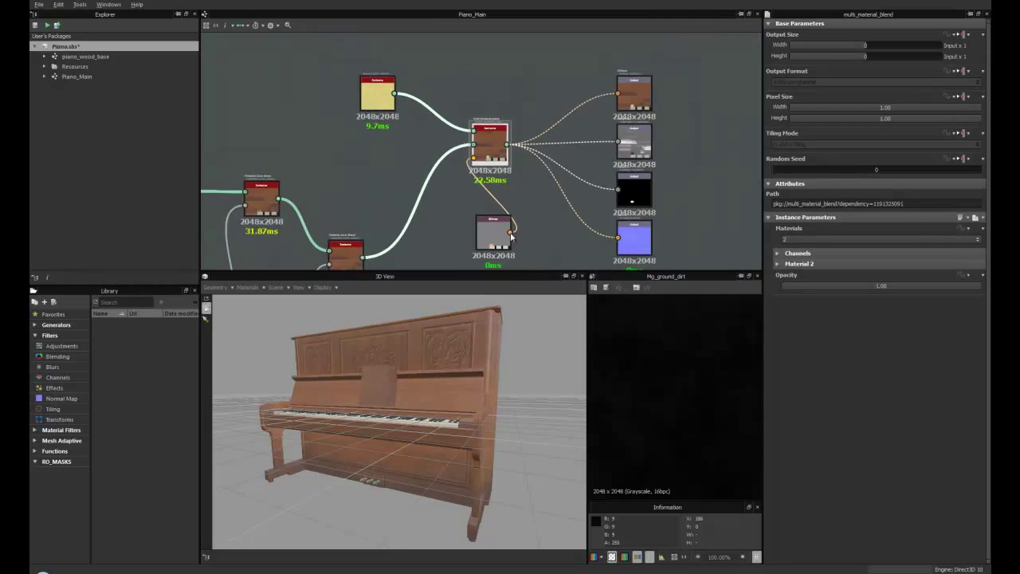
middle_click_drag(486, 226, 493, 171)
left_click(492, 171)
left_click_drag(493, 172, 475, 176)
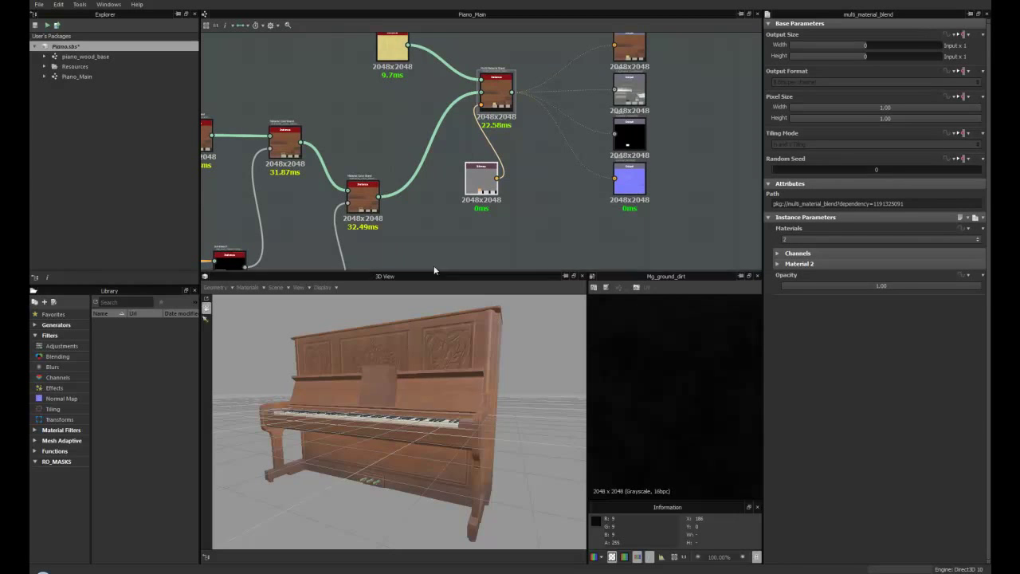
Preview the graph's diffuse output in the 2D view and fit the whole texture to the view
middle_click_drag(425, 201, 454, 177)
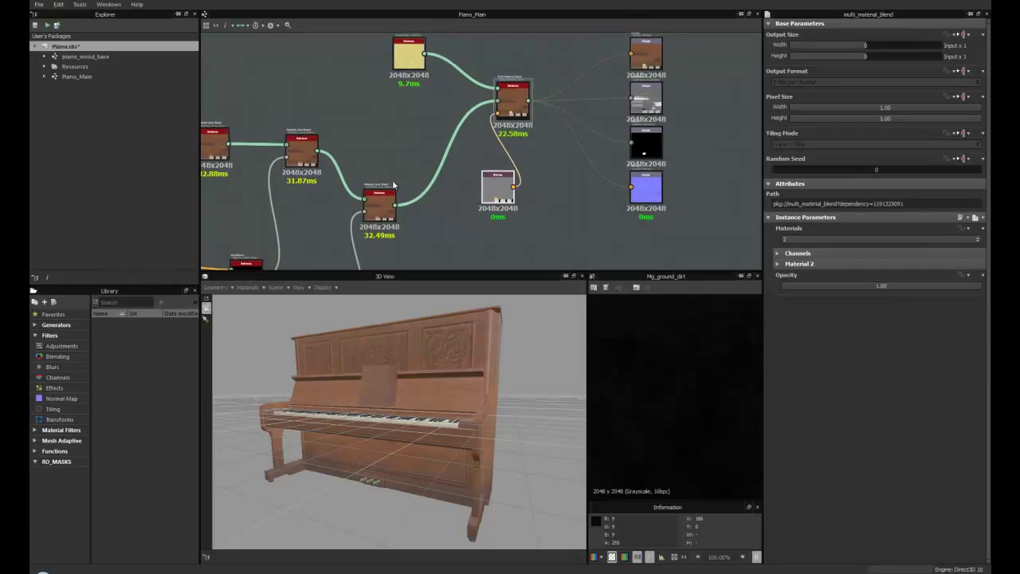
middle_click_drag(453, 168, 502, 154)
scroll(501, 153, "down", 1)
middle_click_drag(681, 67, 602, 61)
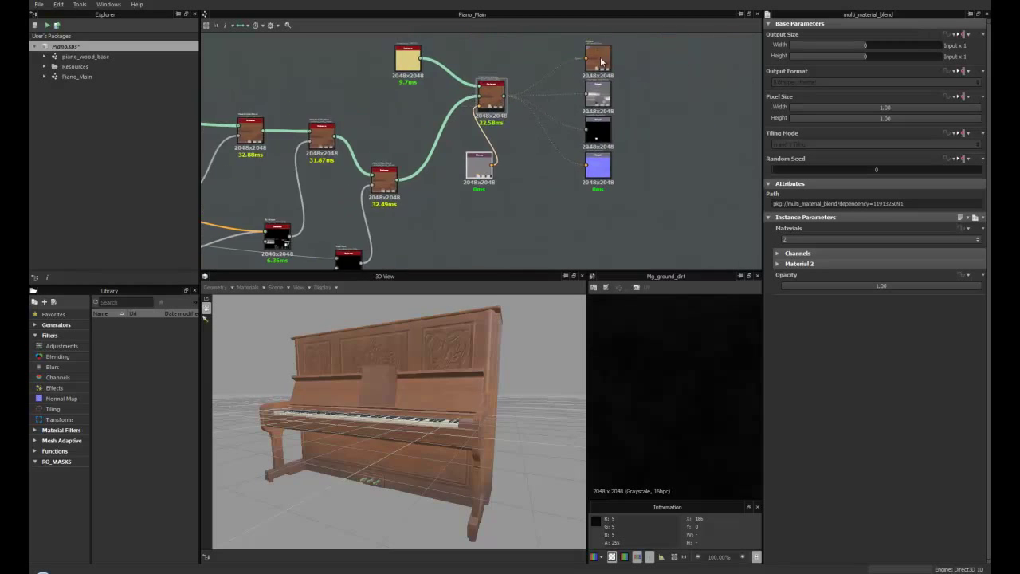
left_click(600, 60)
double_click(601, 62)
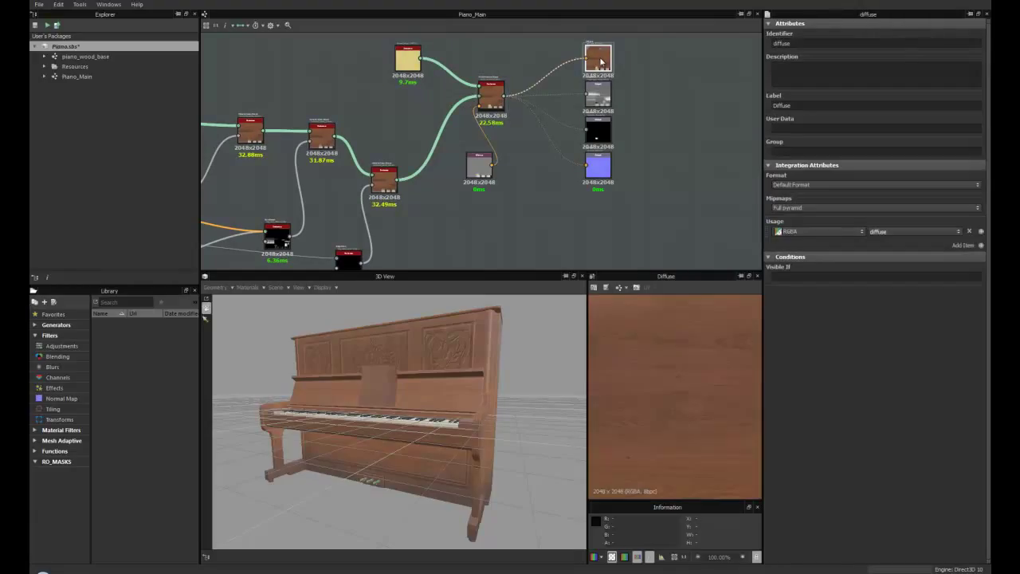
left_click(675, 558)
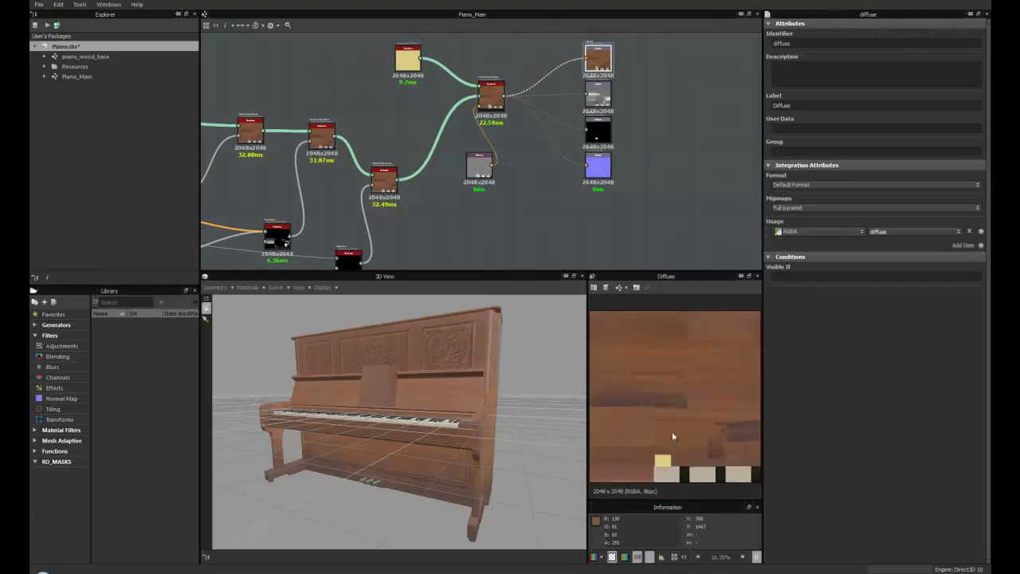
Open the piano_wood_base graph and examine the node chains feeding its diffuse, roughness, metallic and normal outputs
middle_click_drag(444, 236, 413, 188)
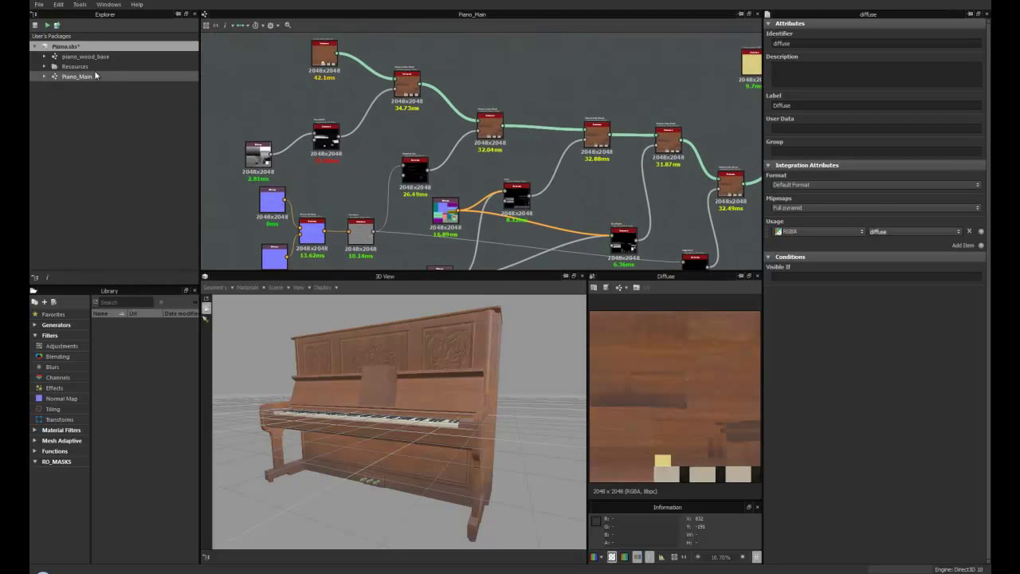
double_click(58, 58)
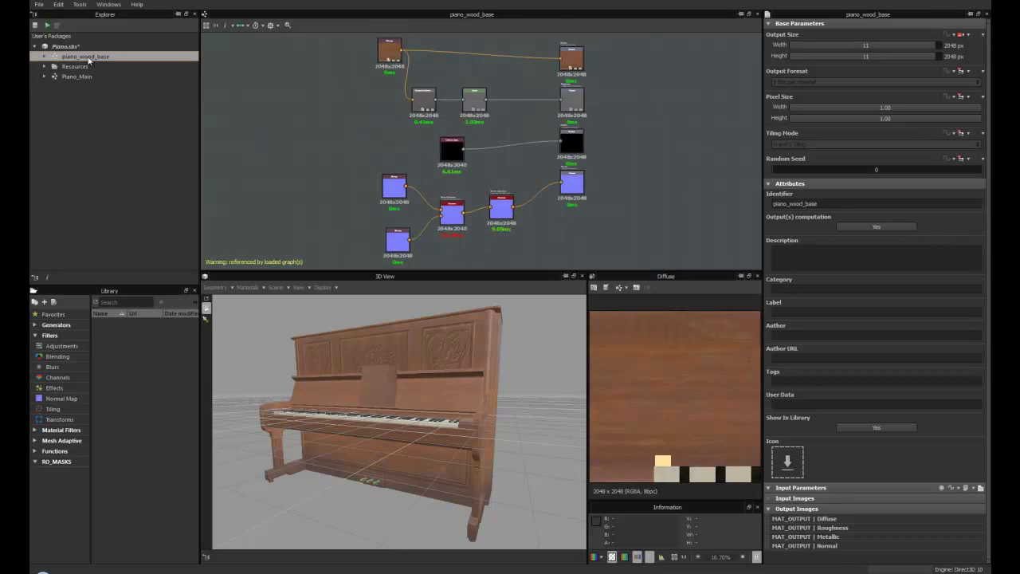
scroll(410, 116, "up", 3)
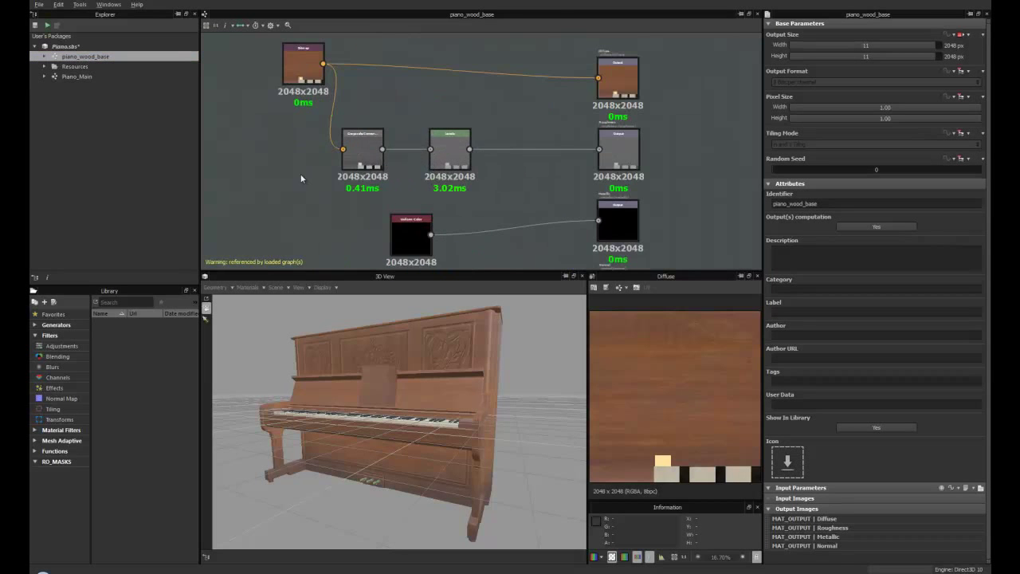
middle_click_drag(299, 173, 318, 148)
middle_click_drag(643, 125, 556, 136)
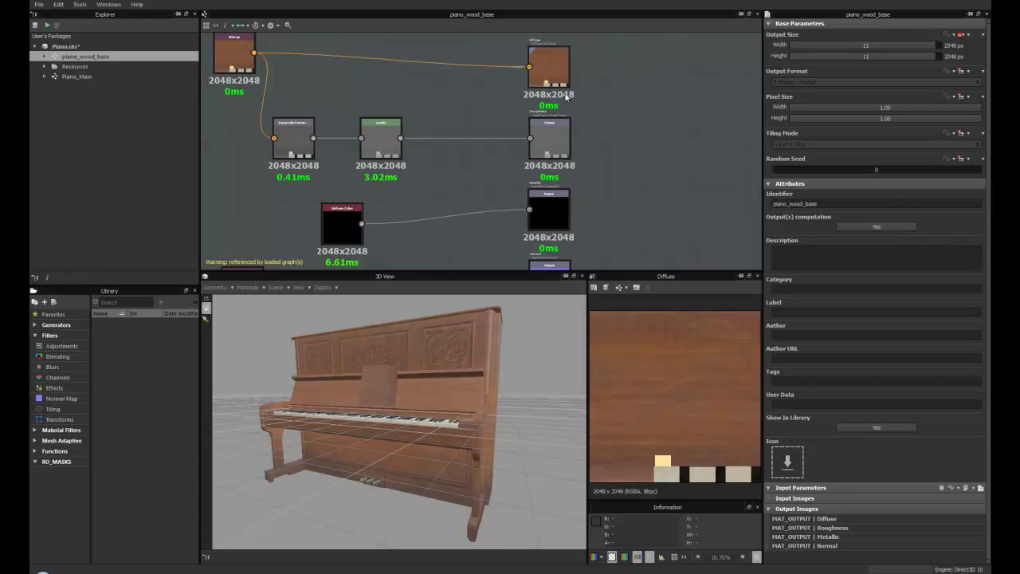
middle_click_drag(606, 168, 610, 99)
middle_click_drag(358, 163, 421, 91)
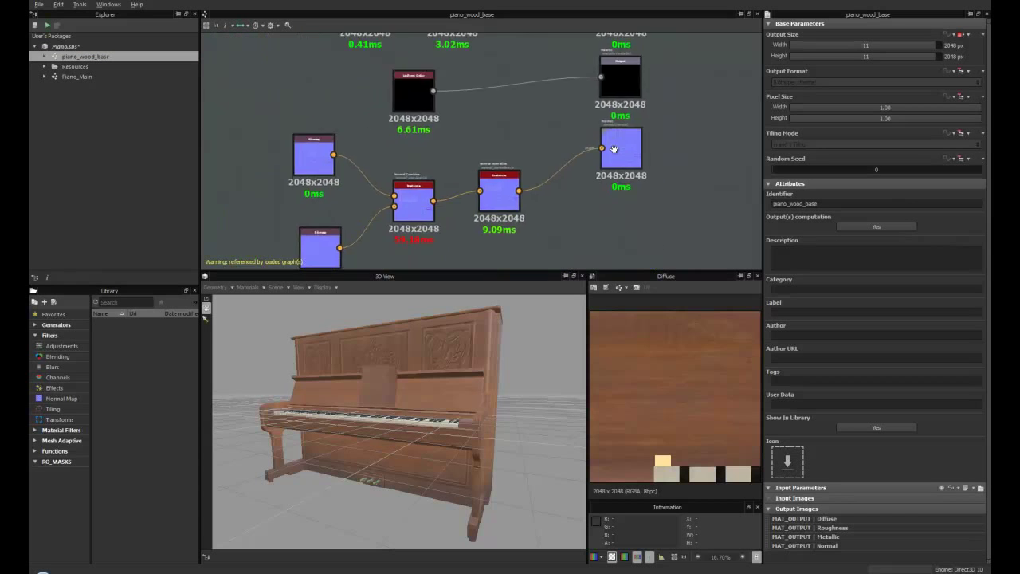
Examine the Normal Combine and Normal Normalise nodes of the normal branch and list the library's Normal Map filters
middle_click_drag(303, 159, 326, 116)
left_click_drag(326, 116, 333, 123)
middle_click_drag(432, 146, 418, 119)
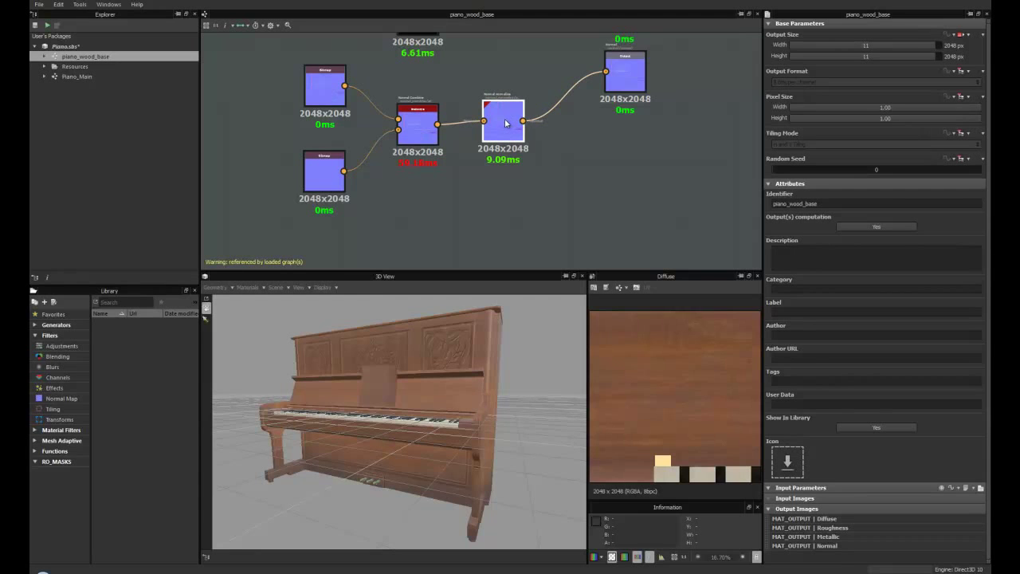
left_click(55, 398)
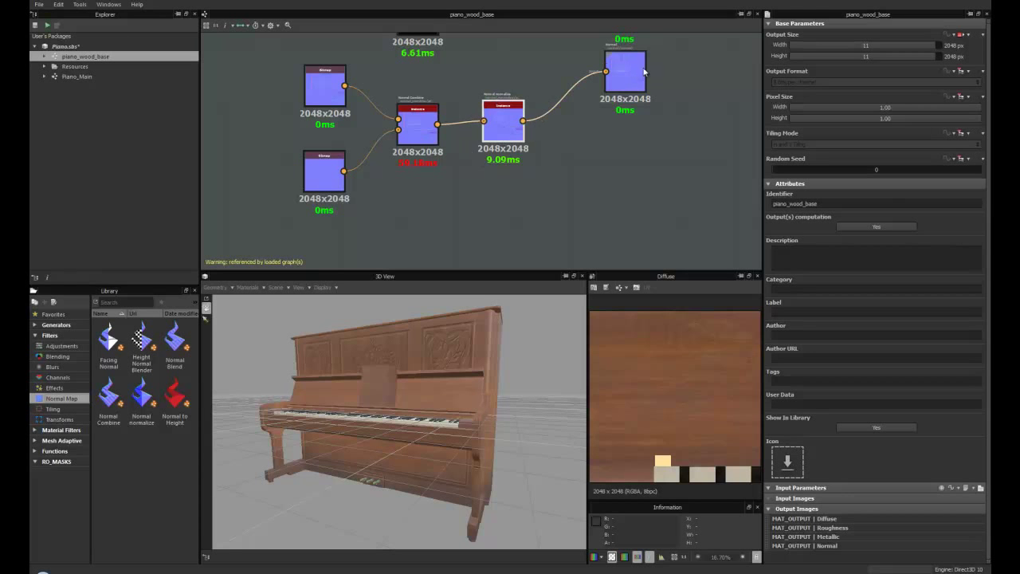
scroll(618, 132, "down", 2)
middle_click_drag(620, 131, 558, 206)
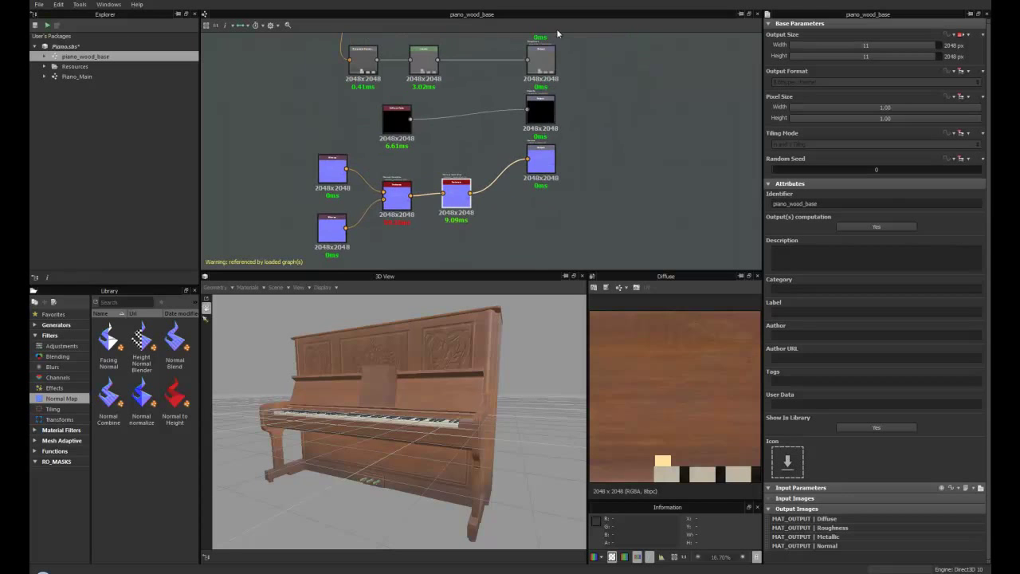
scroll(604, 164, "up", 1)
scroll(605, 163, "down", 1)
middle_click_drag(604, 163, 529, 73)
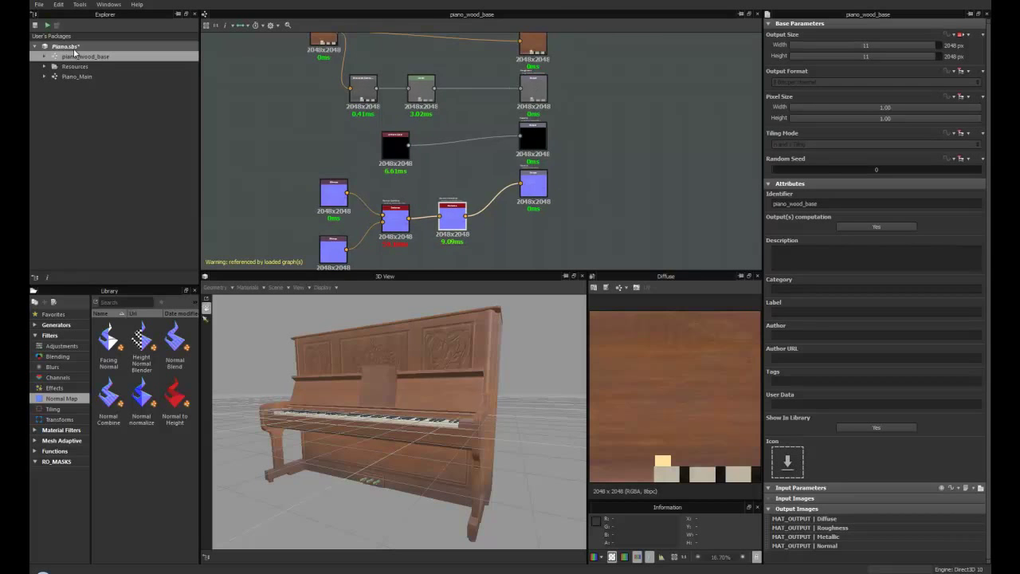
Reopen the Piano_Main graph and review its layer chain, starting from the base wood instance node
double_click(56, 77)
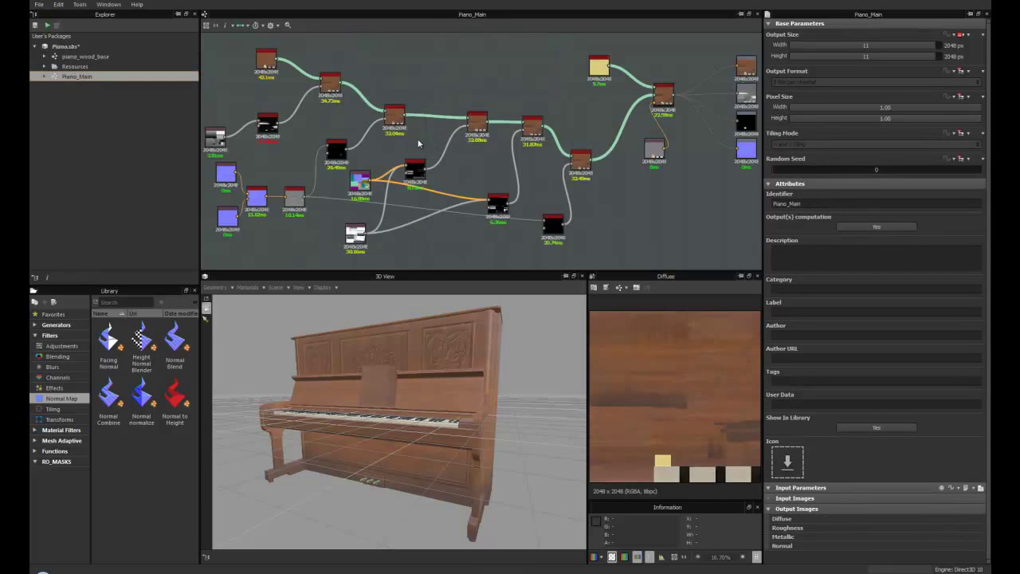
middle_click_drag(562, 119, 446, 107)
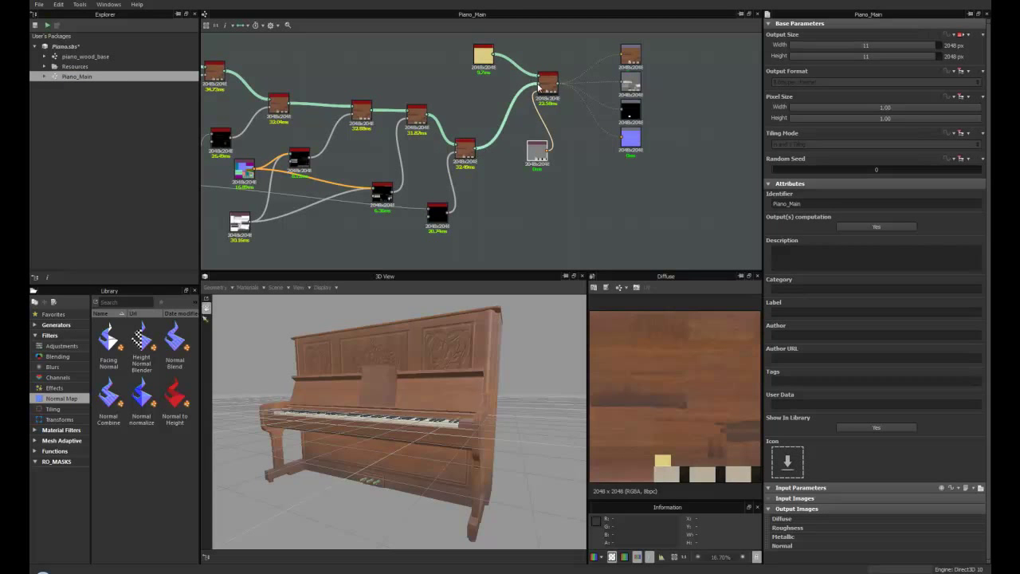
mouse_move(399, 133)
middle_mouse_down()
mouse_move(506, 128)
mouse_move(415, 134)
mouse_move(488, 127)
mouse_move(429, 148)
middle_mouse_up()
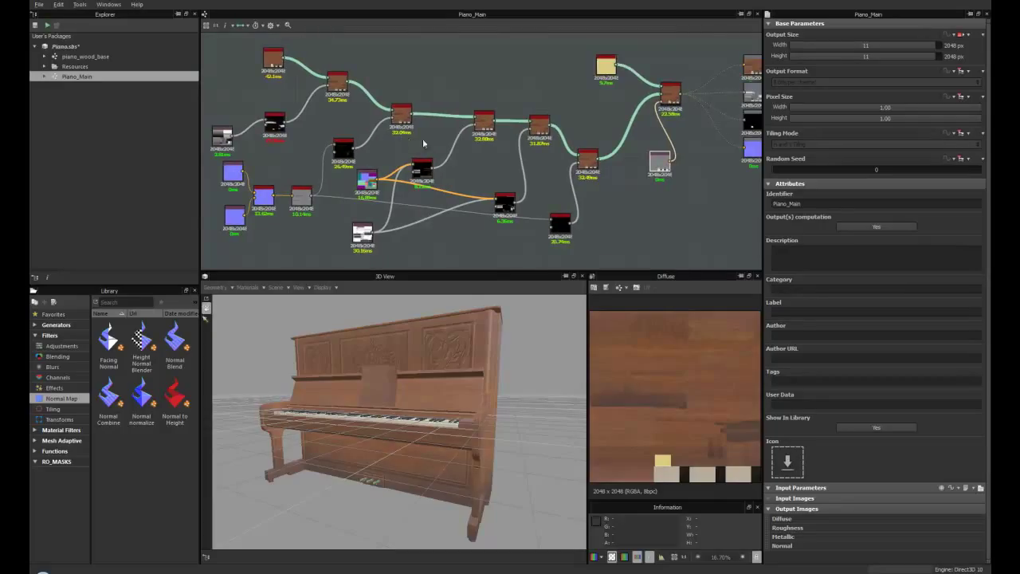
scroll(325, 68, "up", 4)
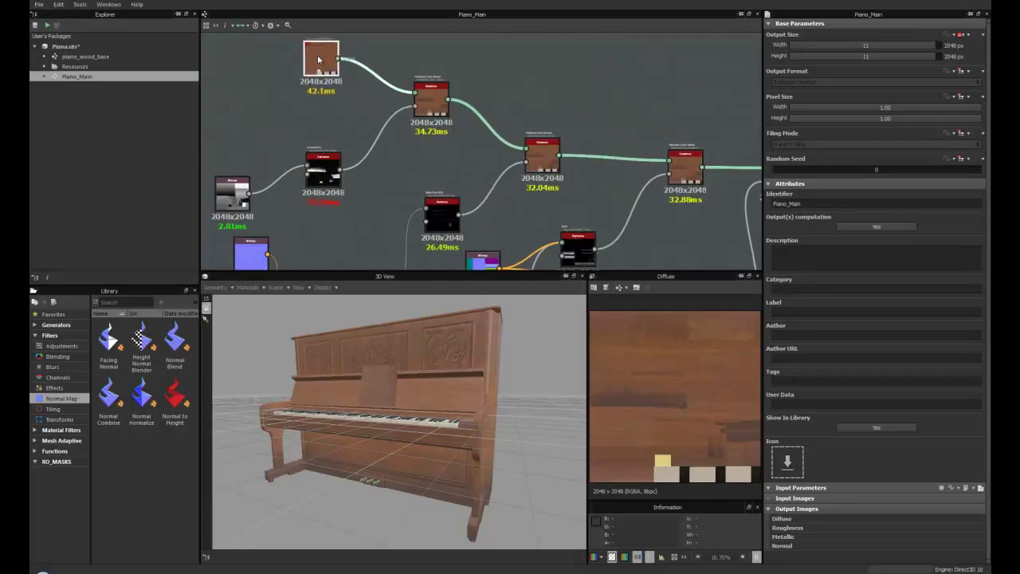
left_click_drag(325, 67, 315, 69)
middle_click_drag(364, 118, 338, 110)
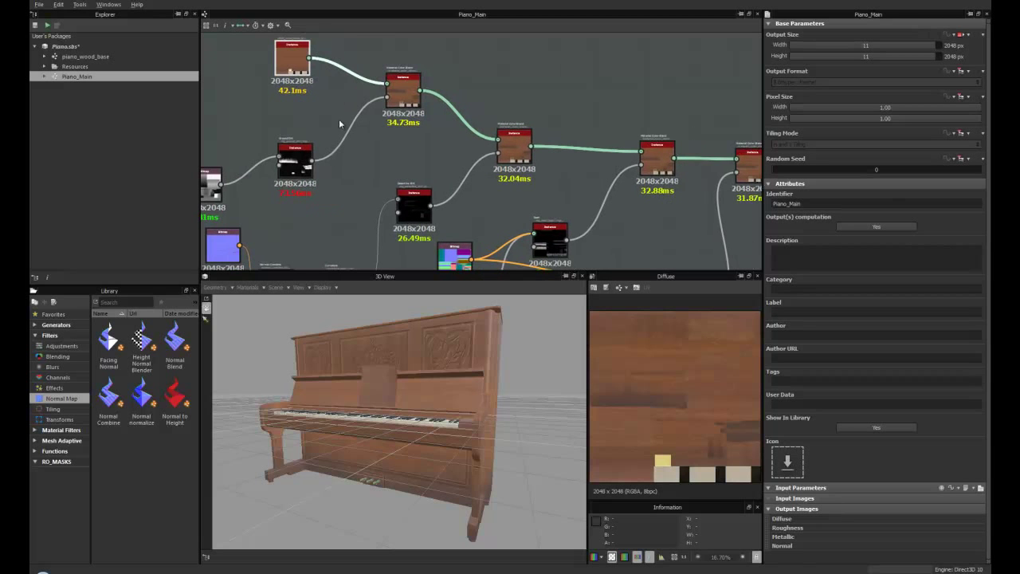
Reposition the Ground Dirt node and its input bitmap closer to the first color blend, and show the Ground Dirt node's parameters
middle_click_drag(400, 94, 449, 39)
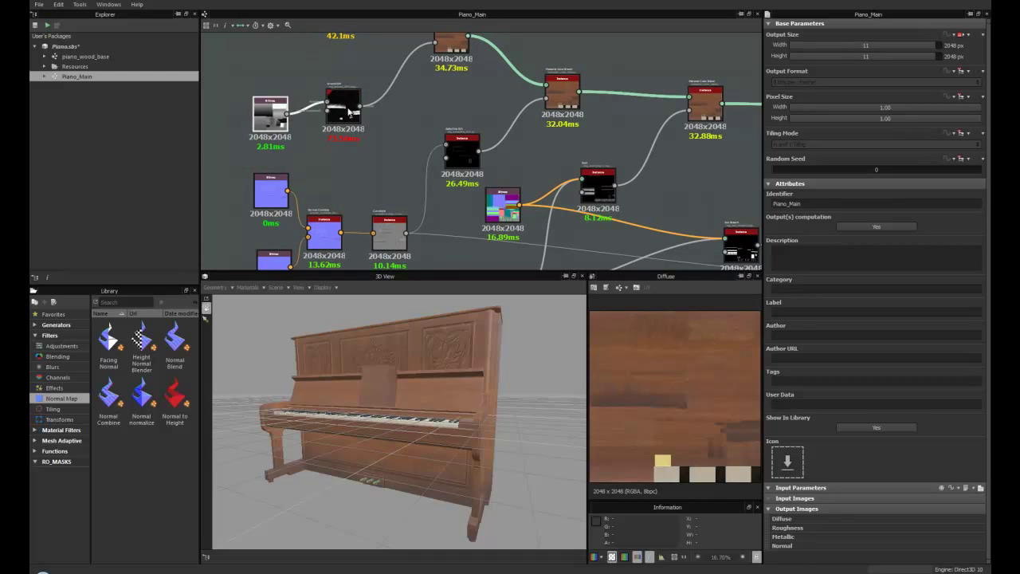
scroll(350, 112, "up", 3)
middle_click_drag(424, 133, 384, 176)
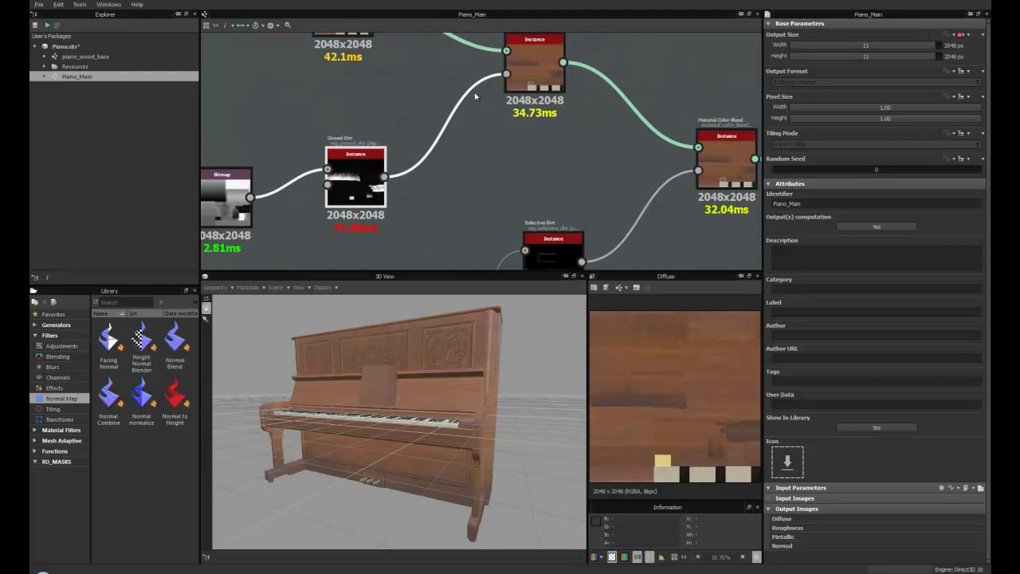
left_click_drag(356, 175, 376, 164)
left_click_drag(231, 207, 250, 194)
left_click(378, 176)
left_click_drag(378, 176, 381, 166)
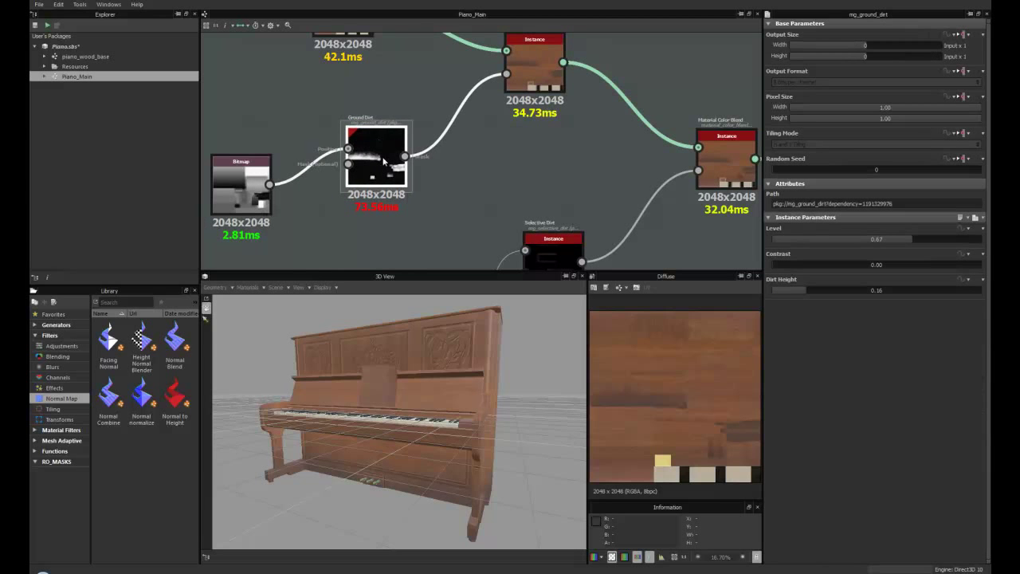
Examine the piano's front leg and base close up in 3D, and move the position bitmap nearer the Ground Dirt node
left_click_drag(416, 372, 385, 478)
scroll(382, 399, "up", 3)
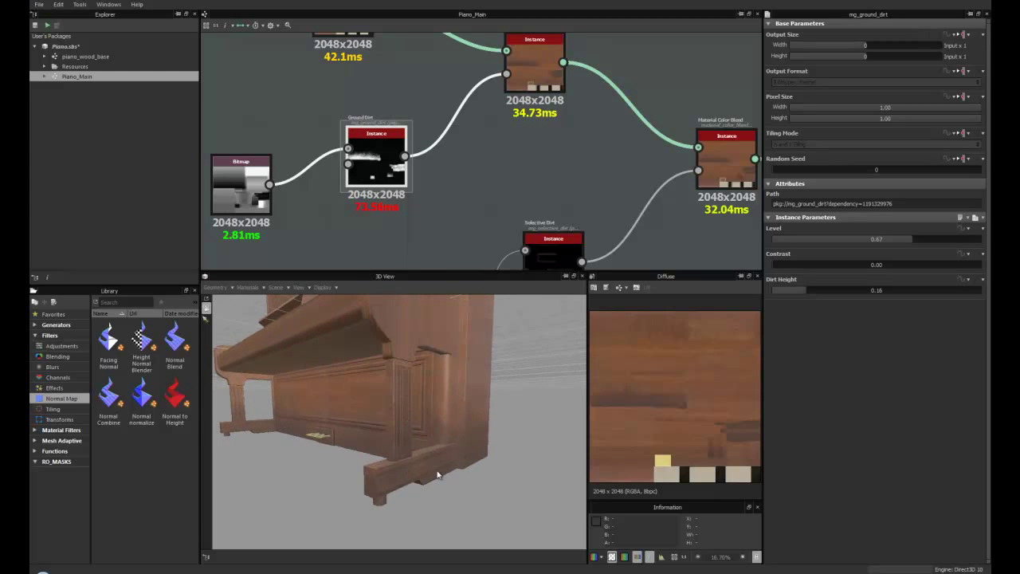
left_click_drag(251, 187, 274, 180)
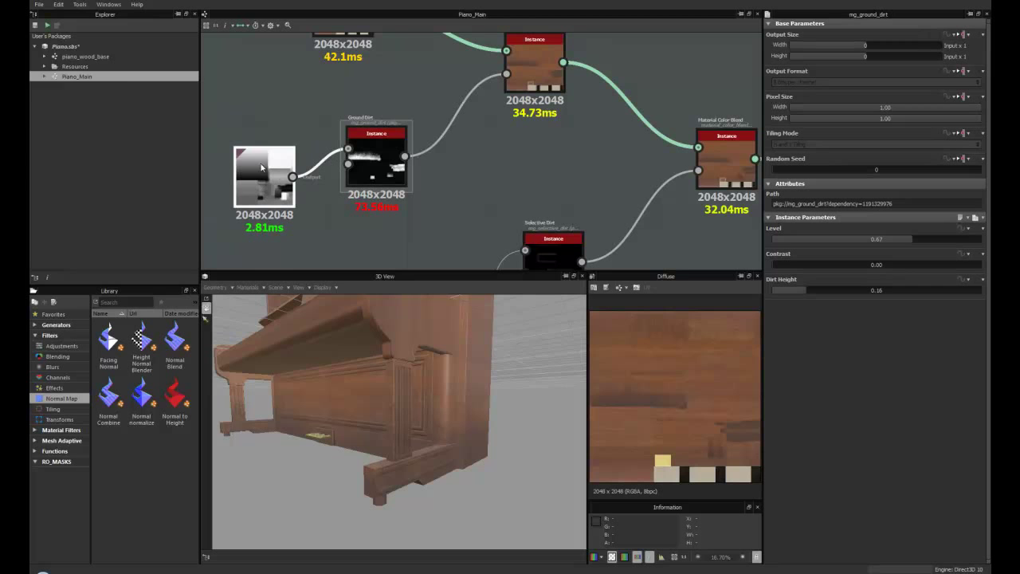
Expand the package's Resources folder and look over the import and link options for Piano.sbs
left_click(44, 66)
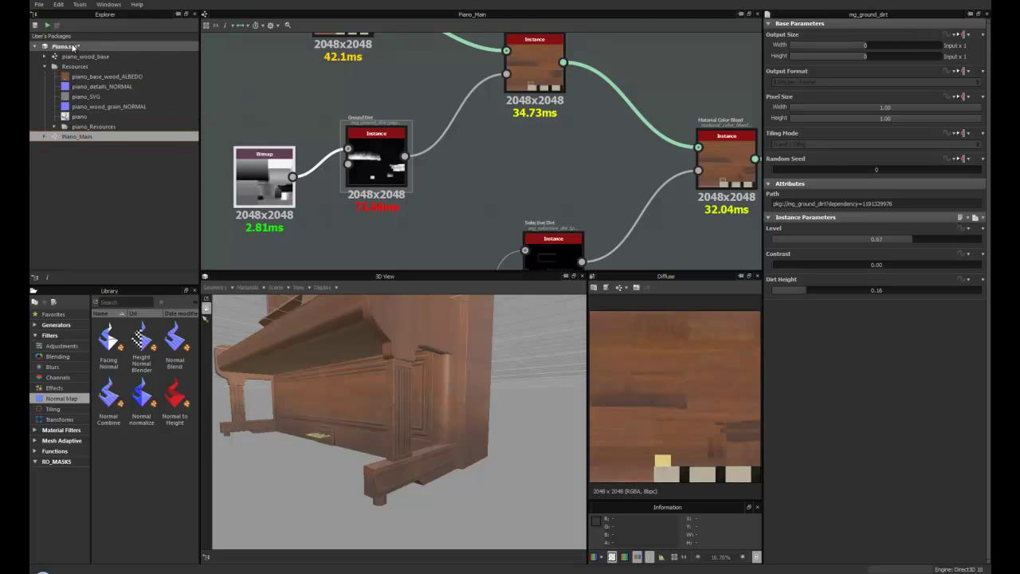
right_click(73, 47)
mouse_move(135, 62)
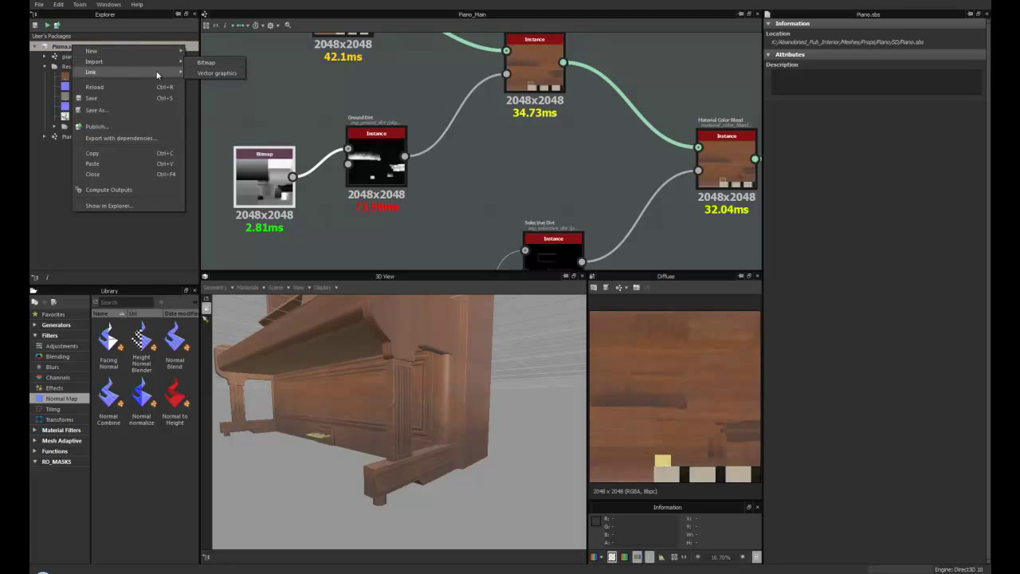
left_click(269, 58)
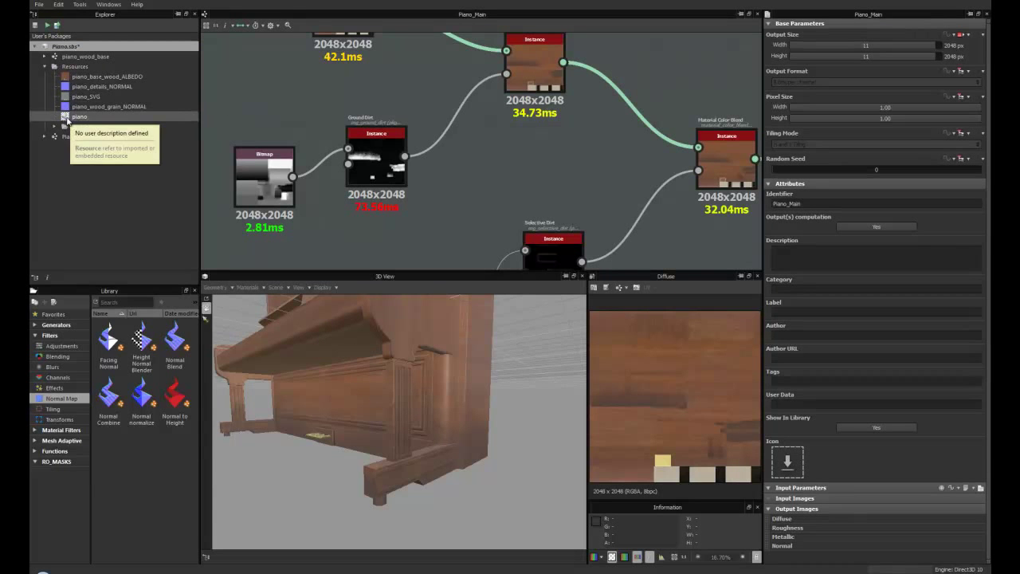
right_click(66, 118)
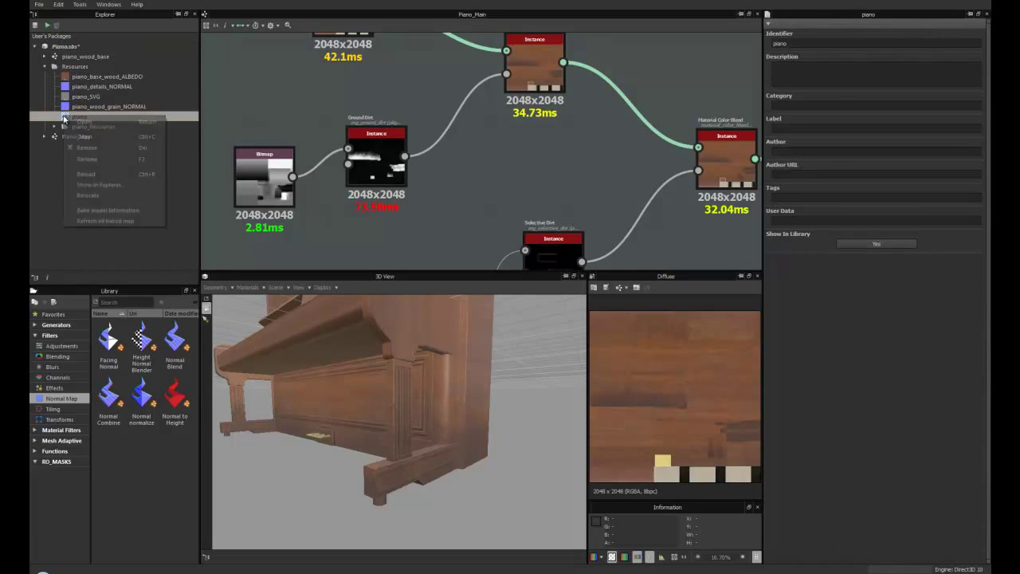
left_click(116, 211)
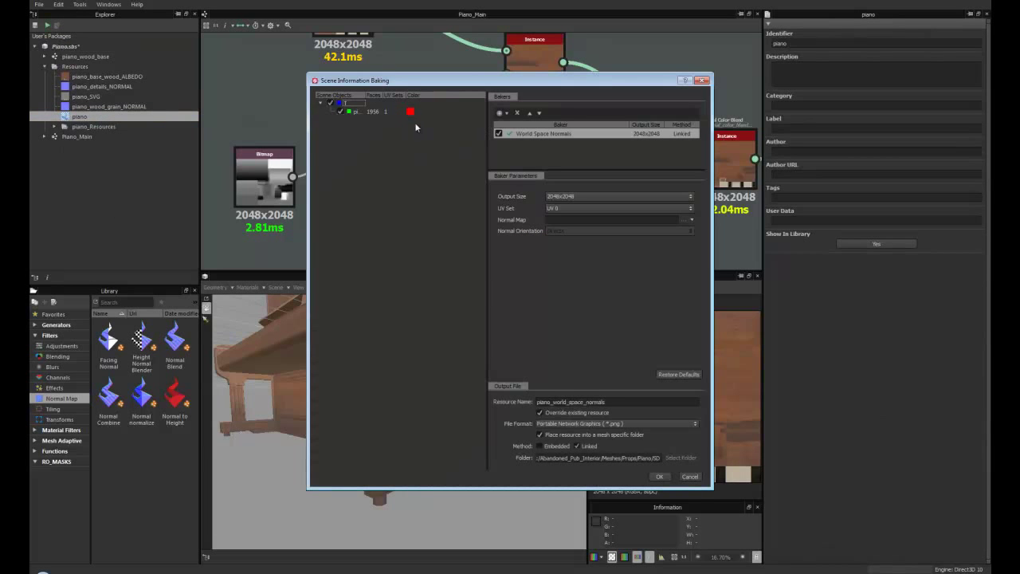
left_click_drag(434, 79, 415, 75)
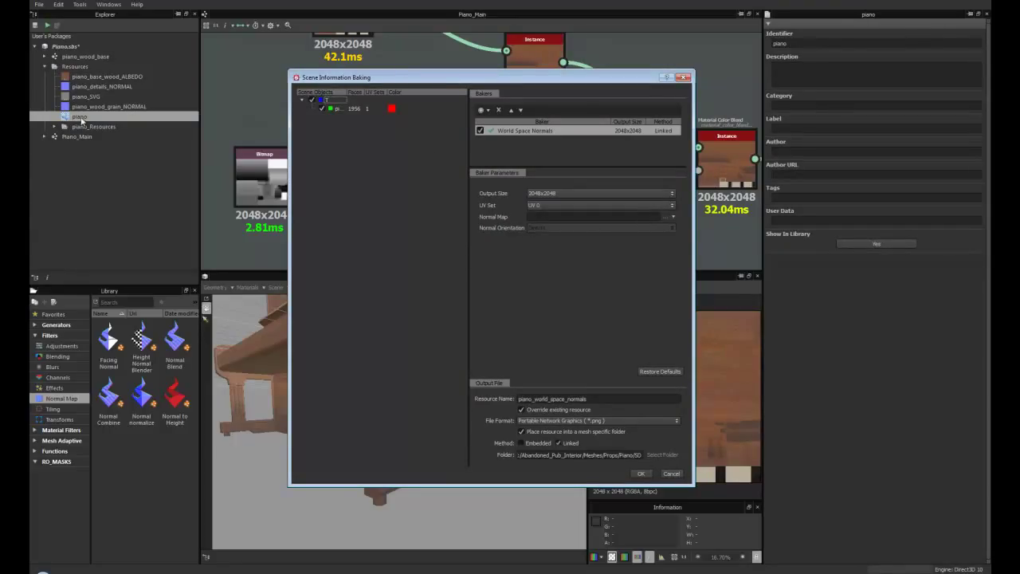
left_click(673, 473)
Open model information baking for the piano mesh and replace the World Space Normals baker with a Position baker
right_click(78, 116)
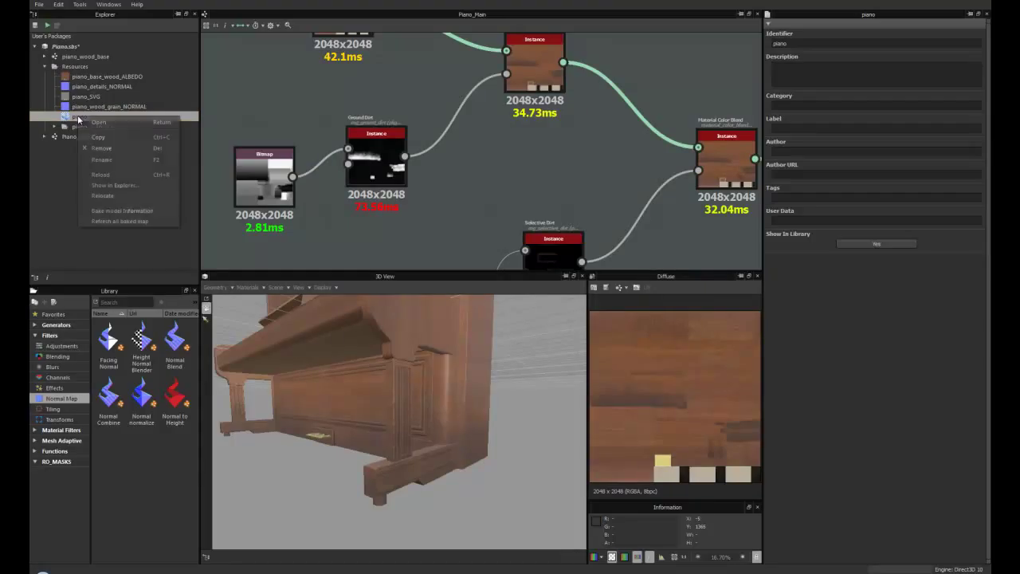
left_click(131, 211)
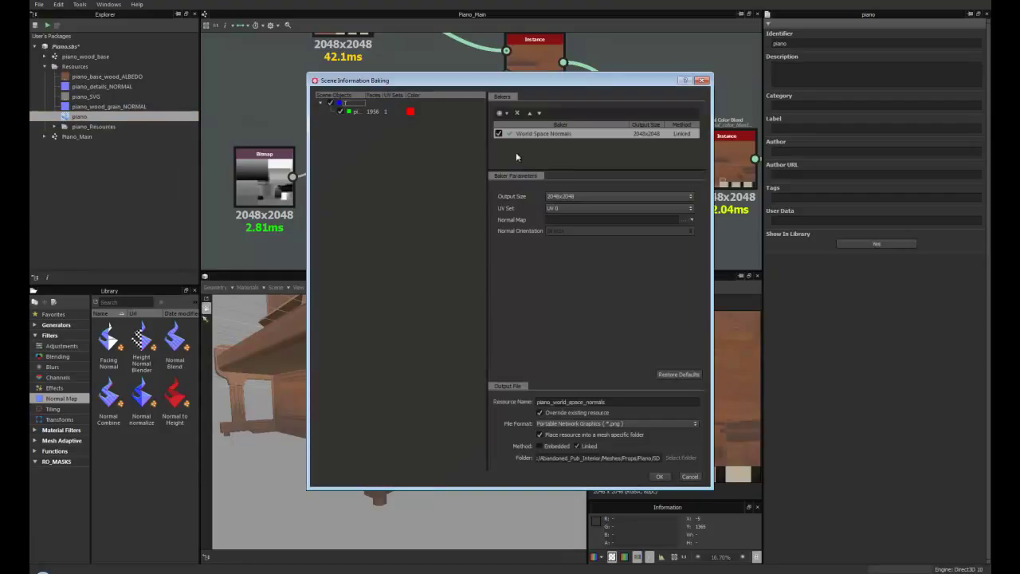
left_click(503, 113)
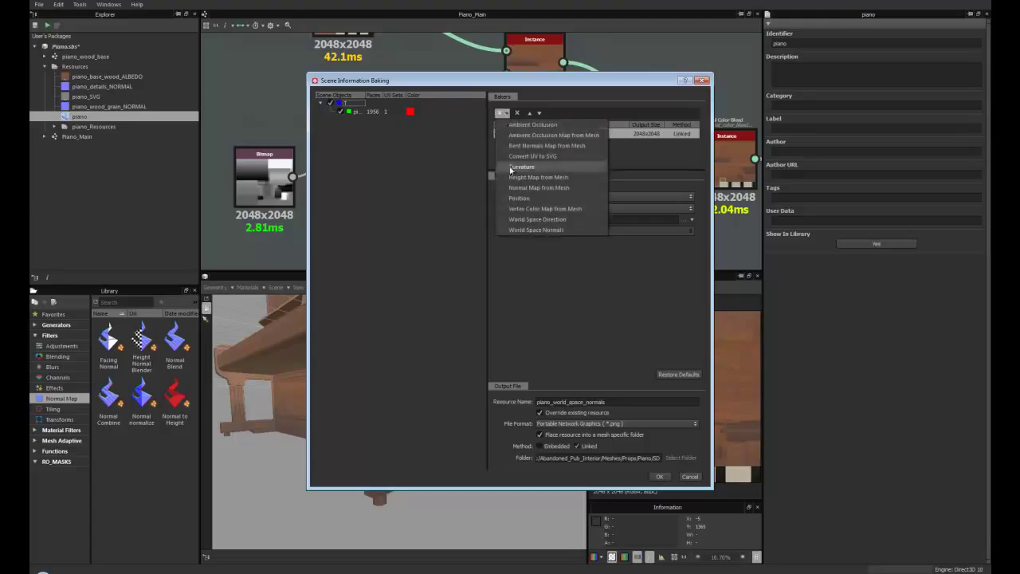
left_click(519, 198)
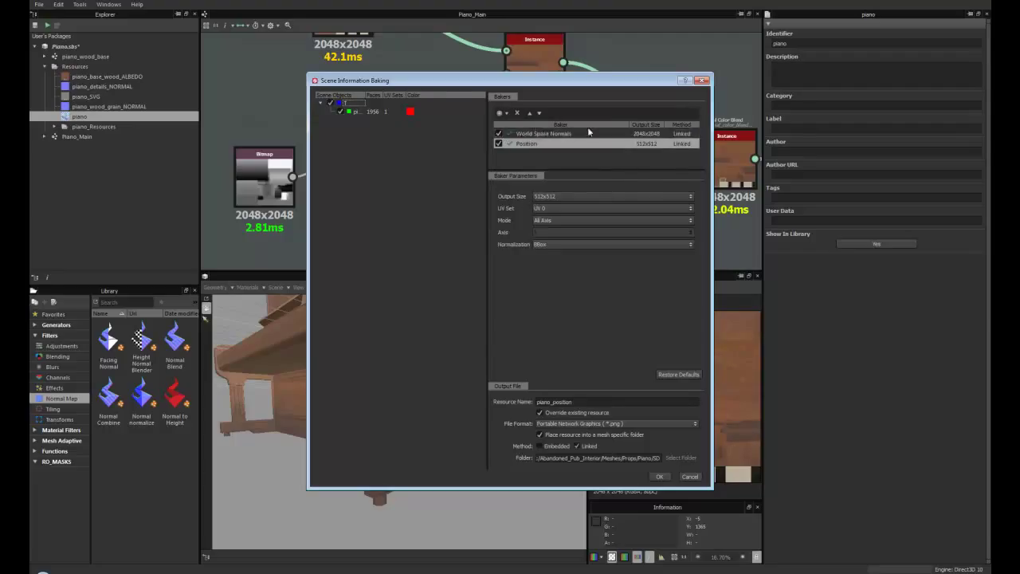
left_click(516, 113)
left_click(500, 114)
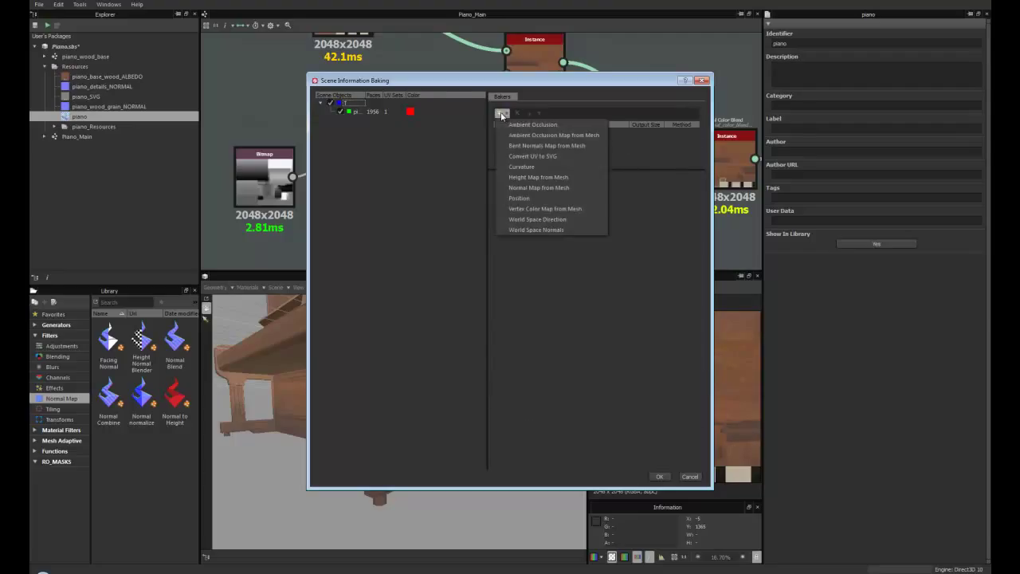
left_click(519, 198)
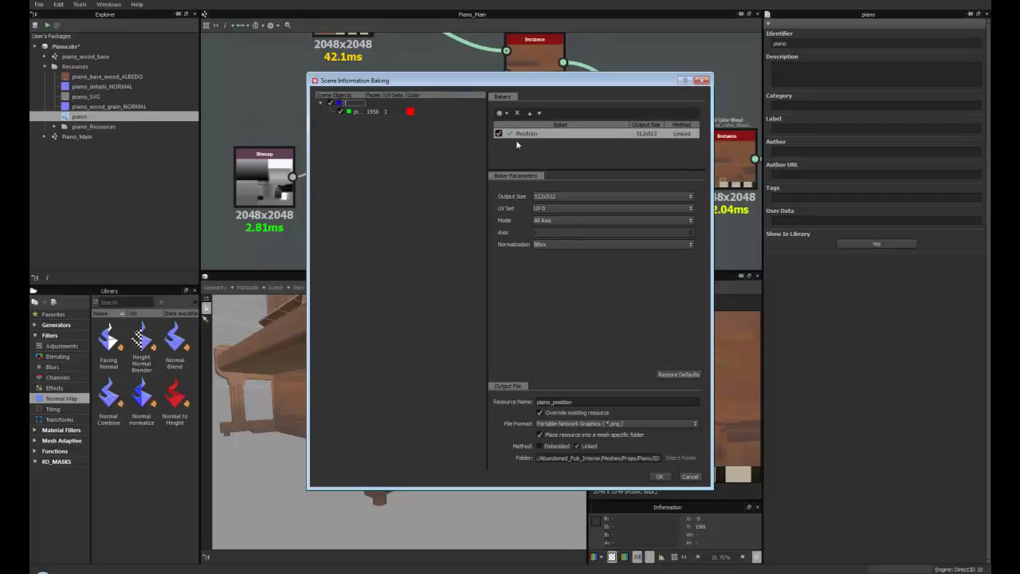
Set the Position baker's mode to One Axis with axis Y, and close the baking settings without baking
left_click(549, 199)
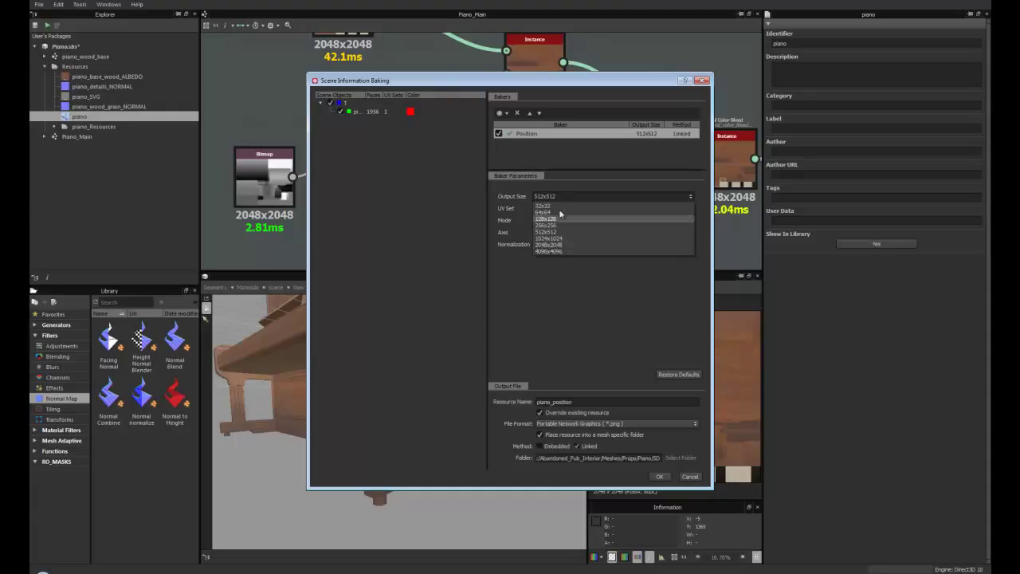
left_click(561, 196)
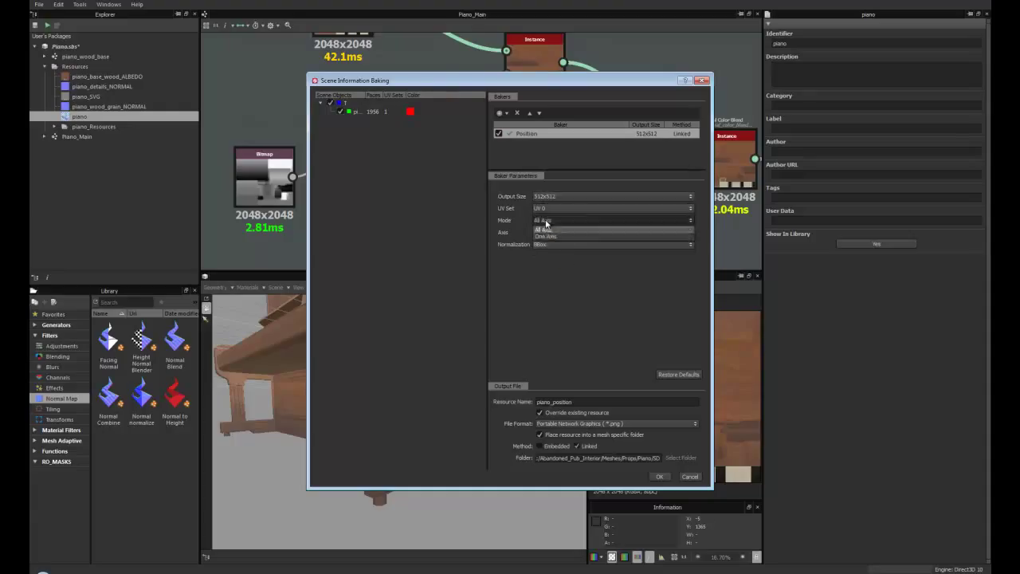
left_click(546, 236)
left_click(559, 232)
left_click(542, 252)
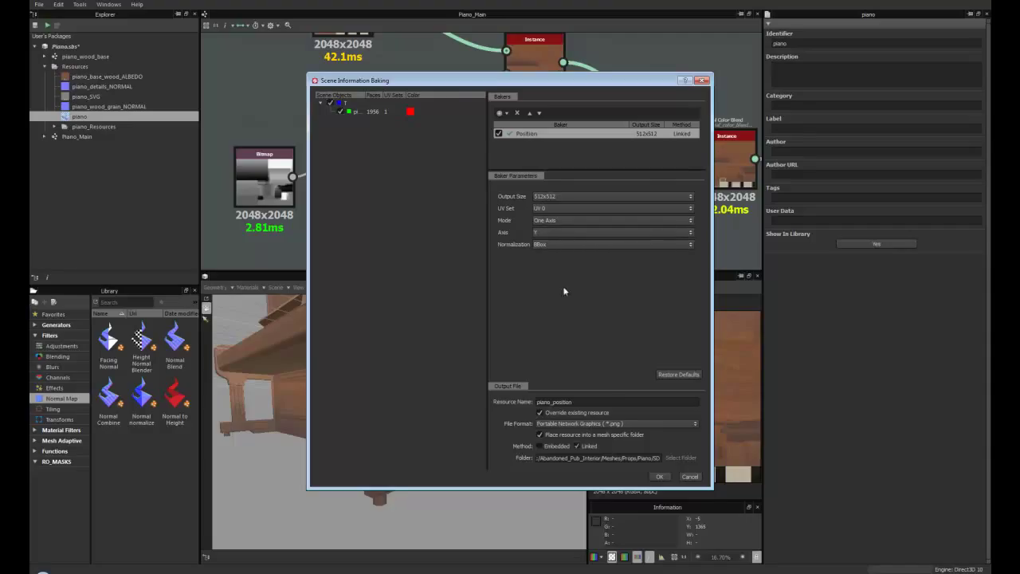
left_click(702, 81)
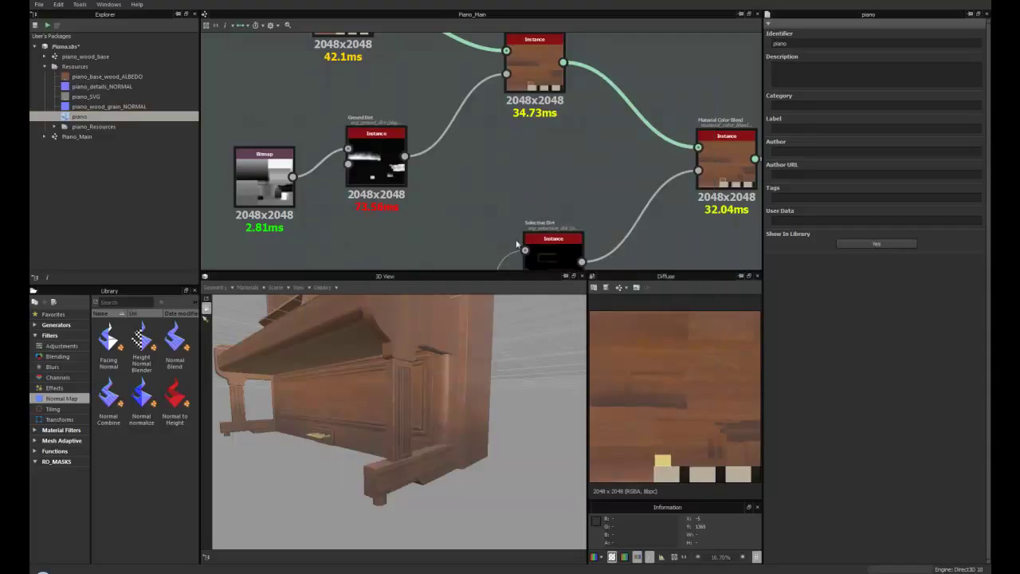
Inspect the baked piano_position map in the piano_Resources folder and the Ground Dirt node that uses it
left_click(54, 126)
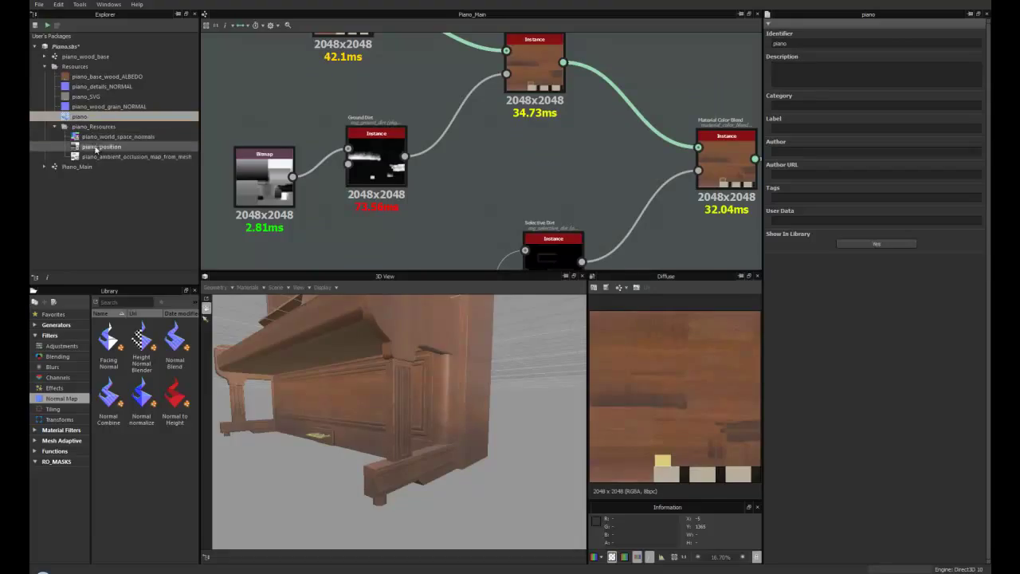
left_click(73, 148)
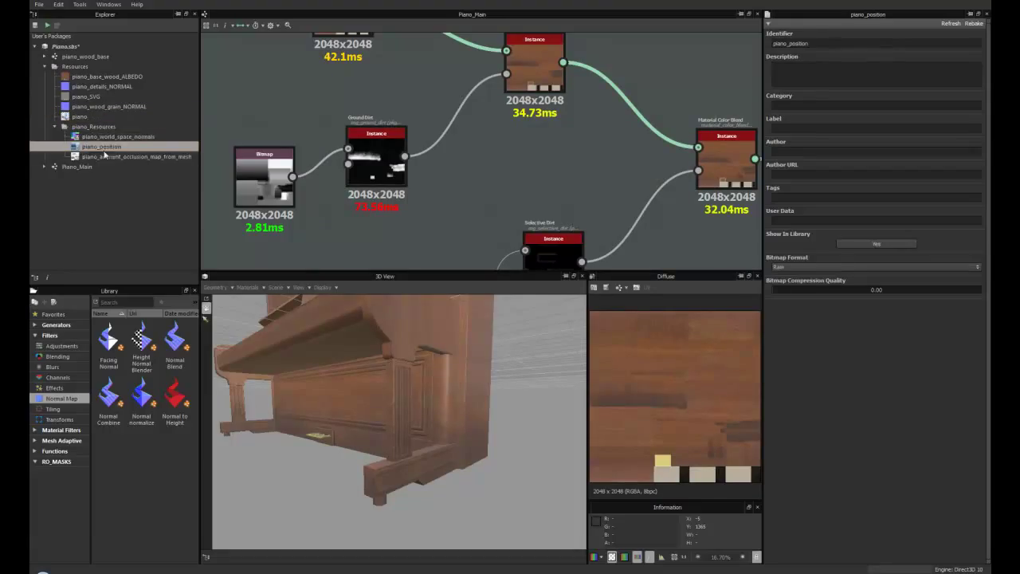
left_click_drag(392, 169, 397, 162)
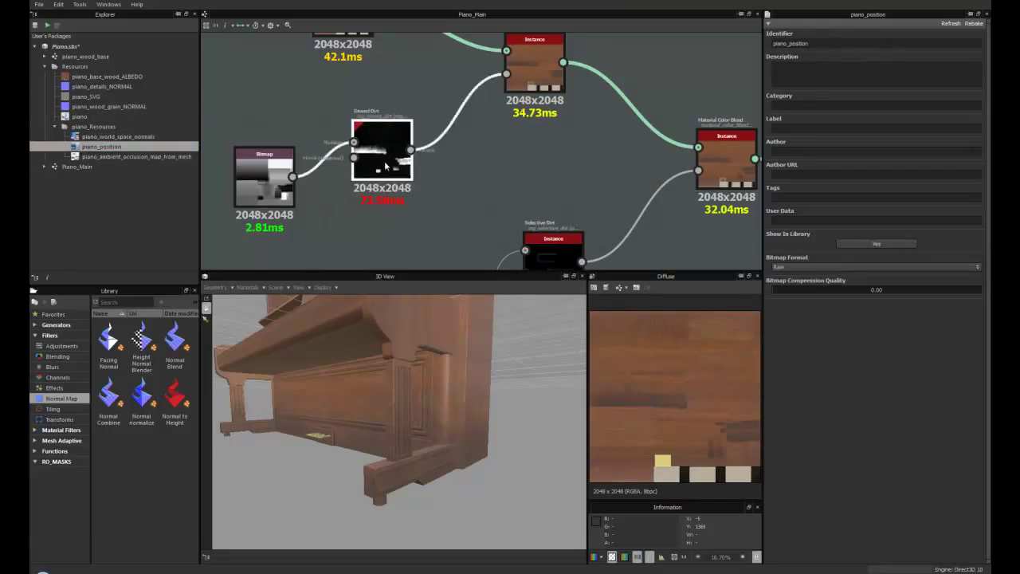
left_click(389, 159)
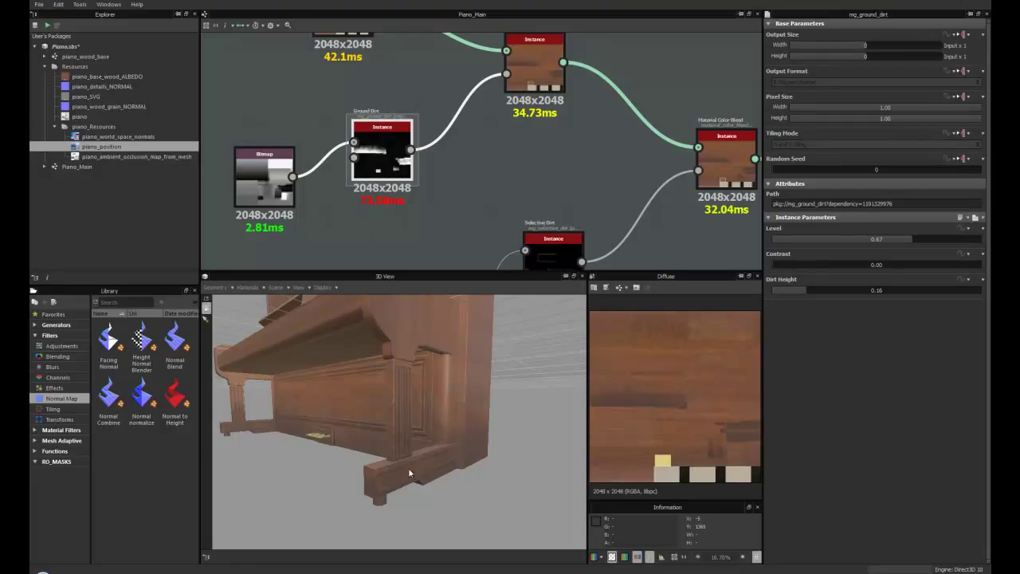
Set the Ground Dirt node's Level to 0.72 and its Dirt Height to 0.05
left_click_drag(262, 188, 256, 177)
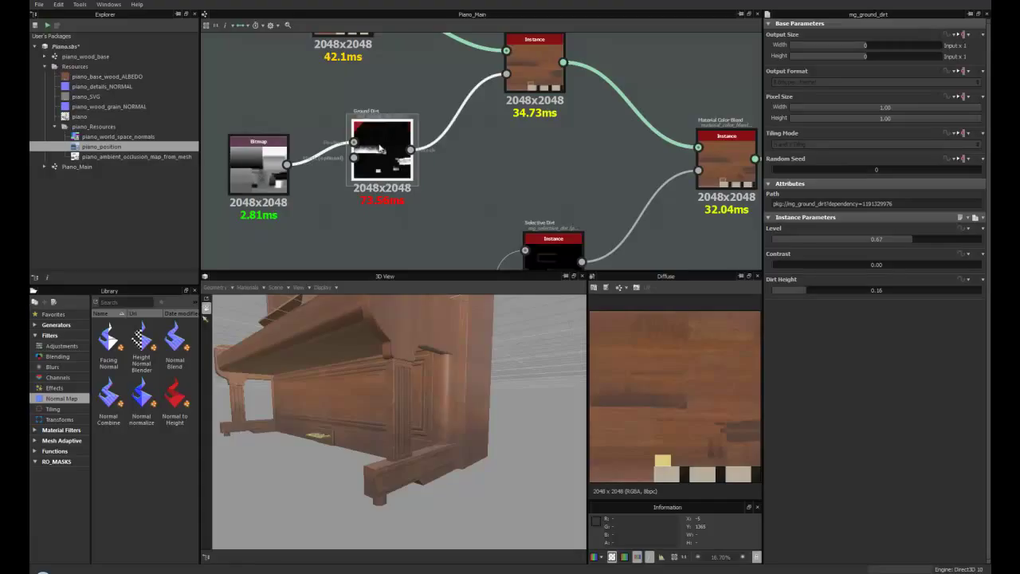
left_click_drag(896, 240, 923, 238)
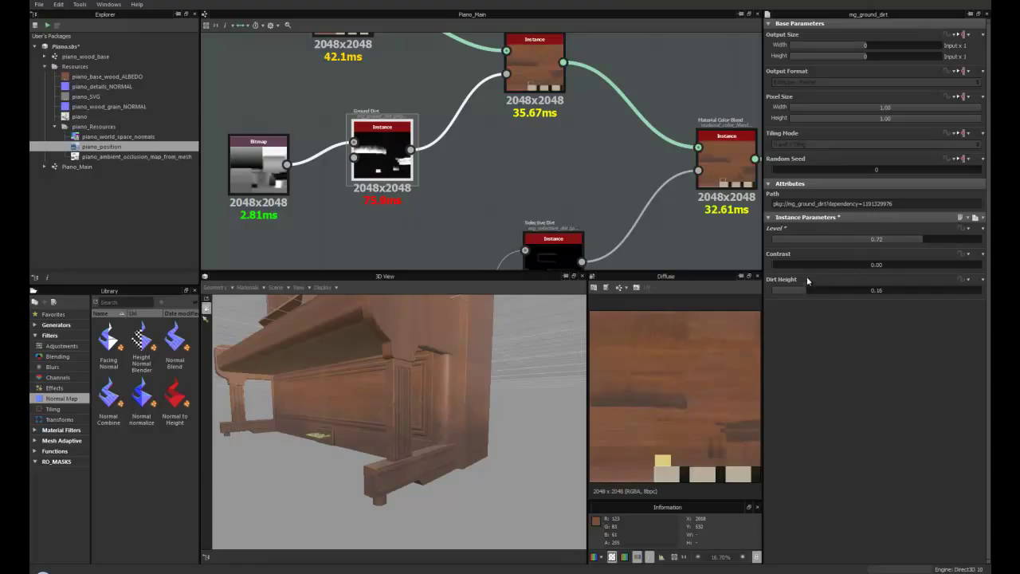
left_click_drag(805, 293, 784, 291)
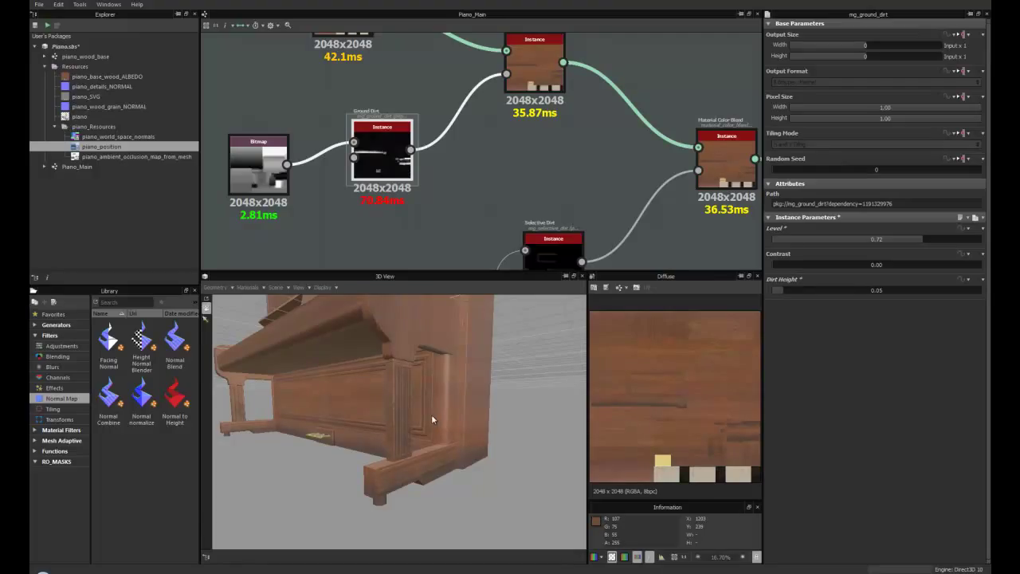
Inspect the first Material Color Blend node's parameters and list the library's Material Filters
scroll(475, 206, "down", 1)
middle_click_drag(490, 181, 463, 200)
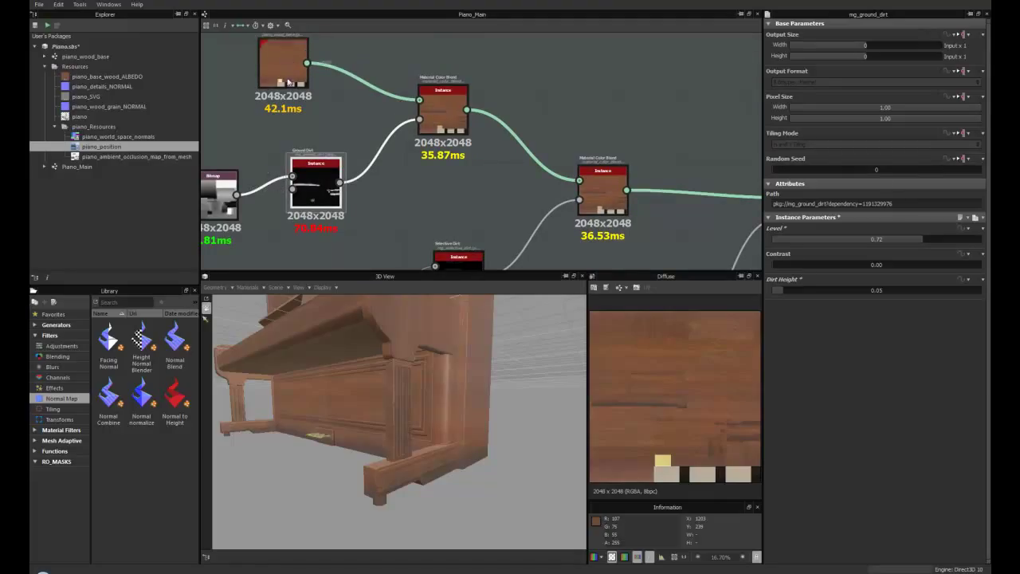
left_click(439, 107)
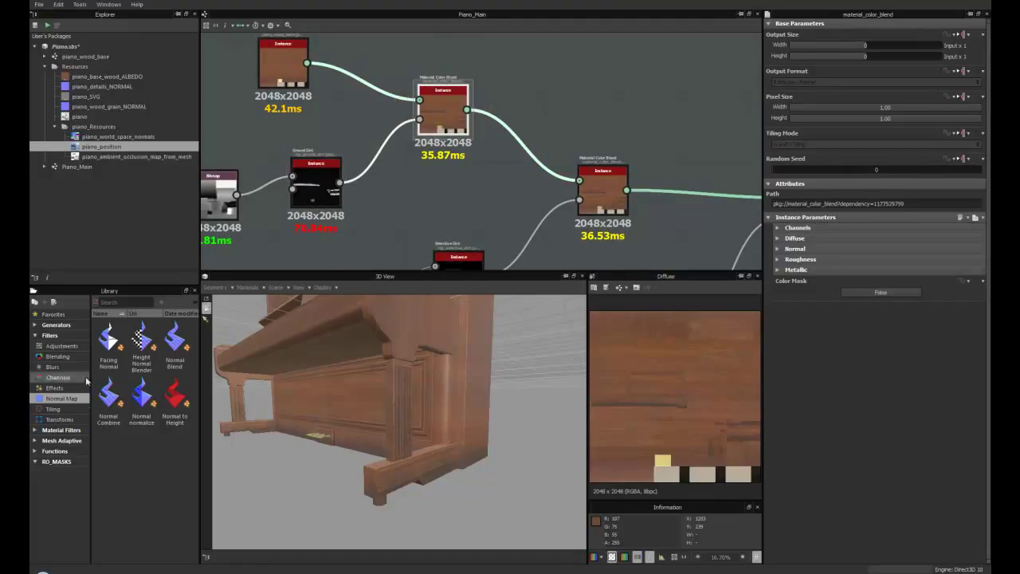
left_click(60, 430)
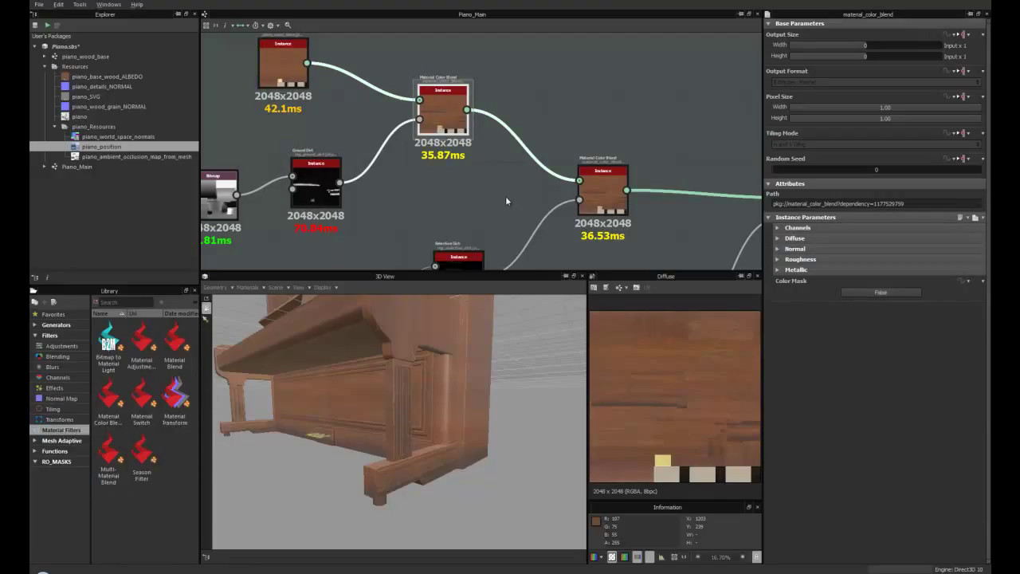
Browse the library's Mesh Adaptive filters for the Ground Dirt generator, and reselect the first Material Color Blend node
left_click(311, 188)
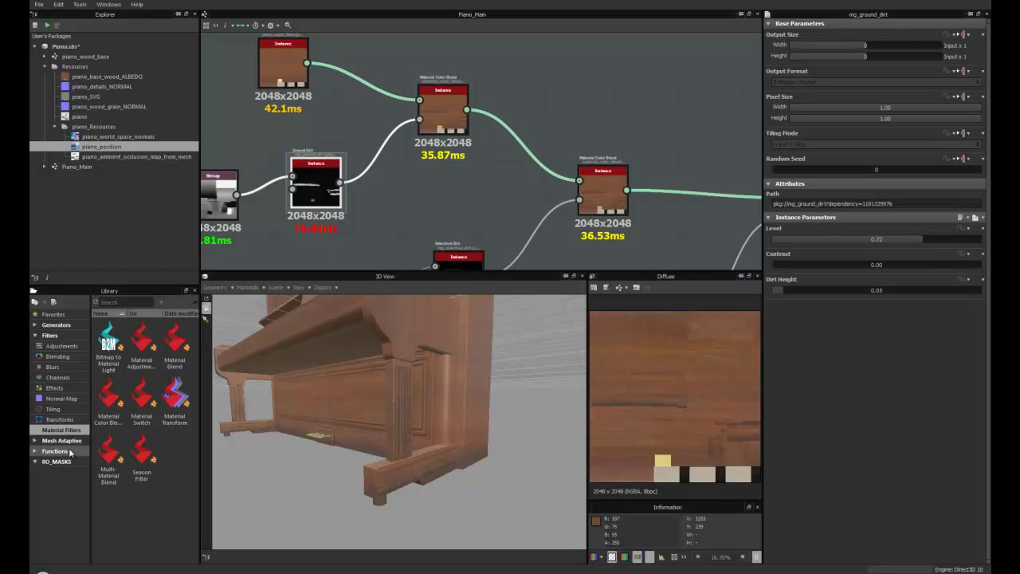
left_click(71, 441)
scroll(139, 447, "down", 3)
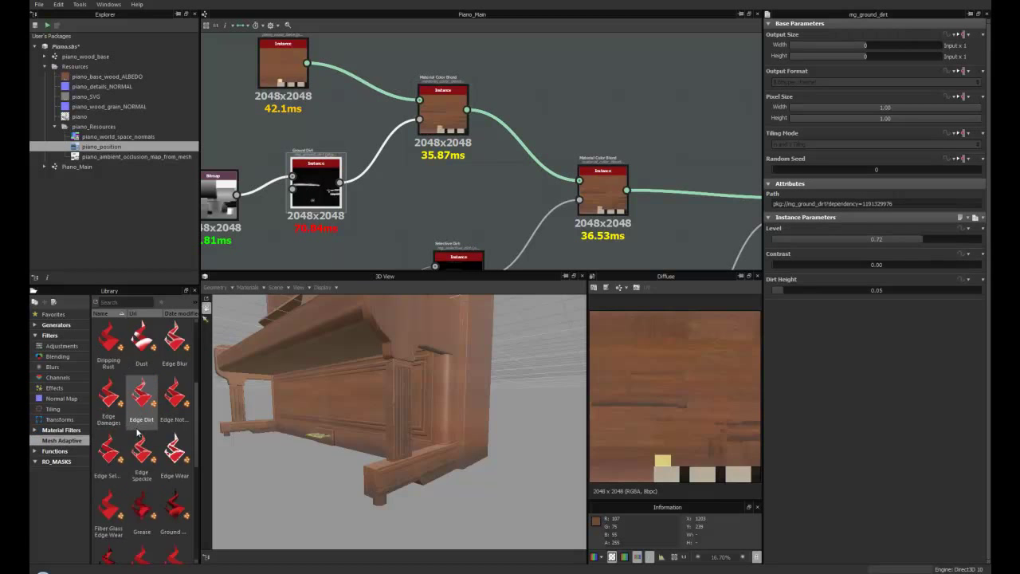
scroll(109, 466, "up", 4)
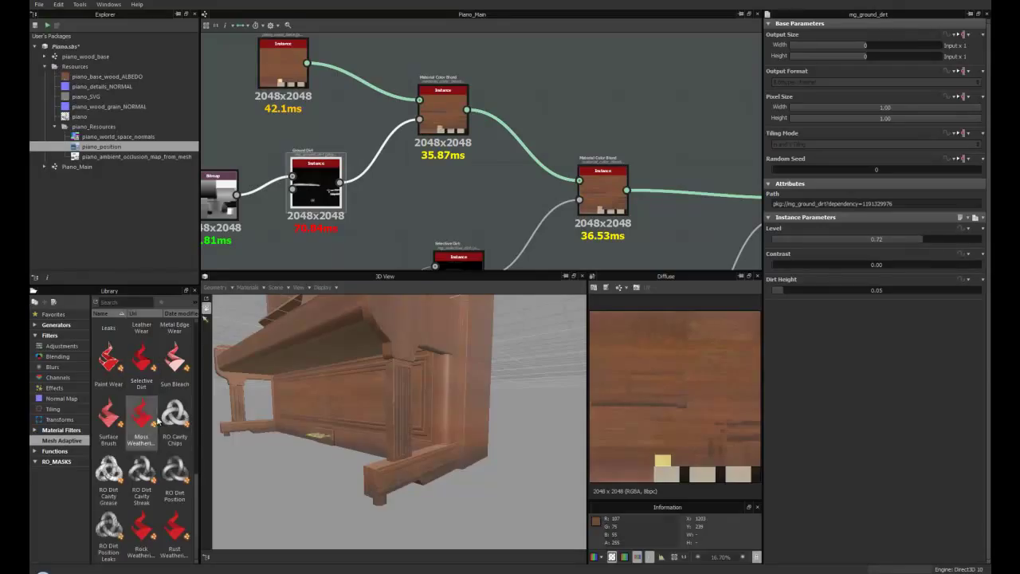
left_click(426, 132)
middle_click_drag(490, 196, 385, 170)
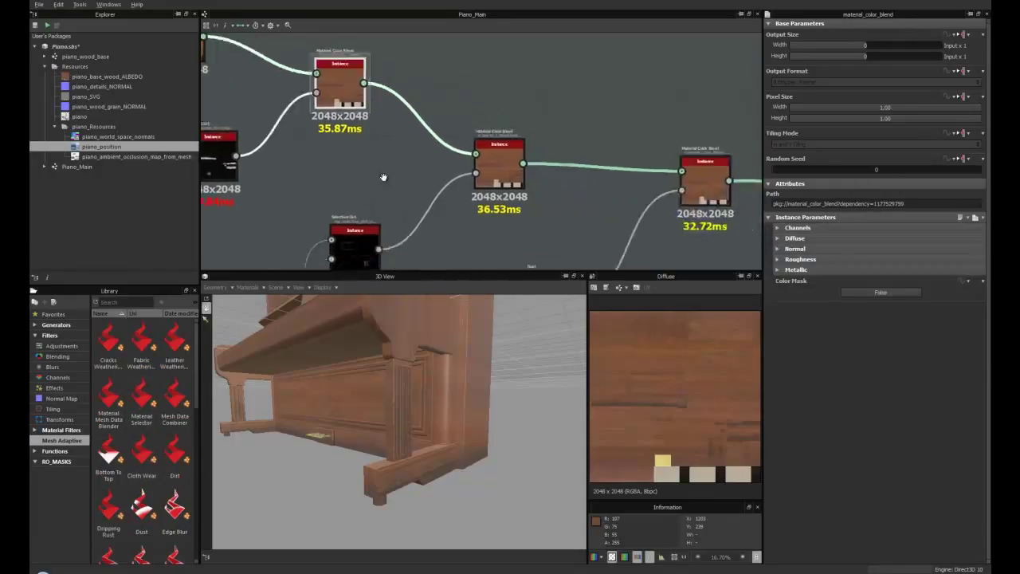
Inspect the first Material Color Blend node's Channels and Diffuse parameters, including the blending modes, and keep the diffuse Blending Mode on Normal
left_click(789, 229)
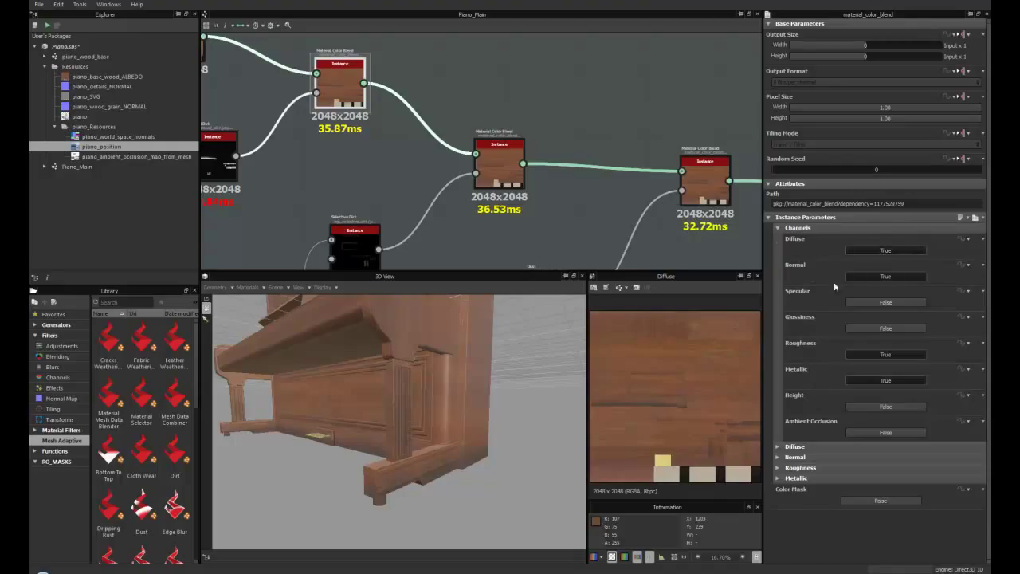
left_click(778, 228)
left_click(778, 238)
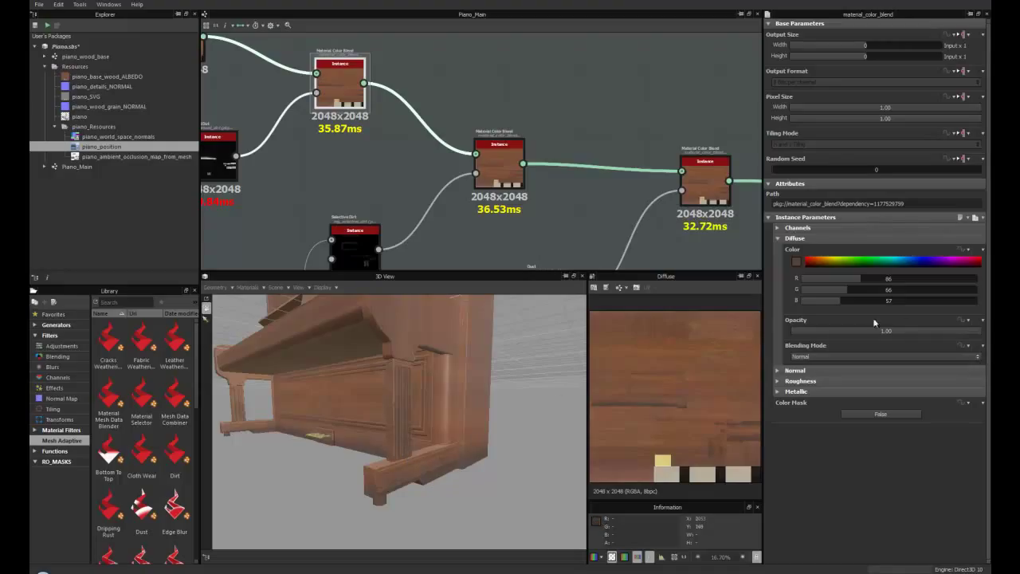
left_click(832, 357)
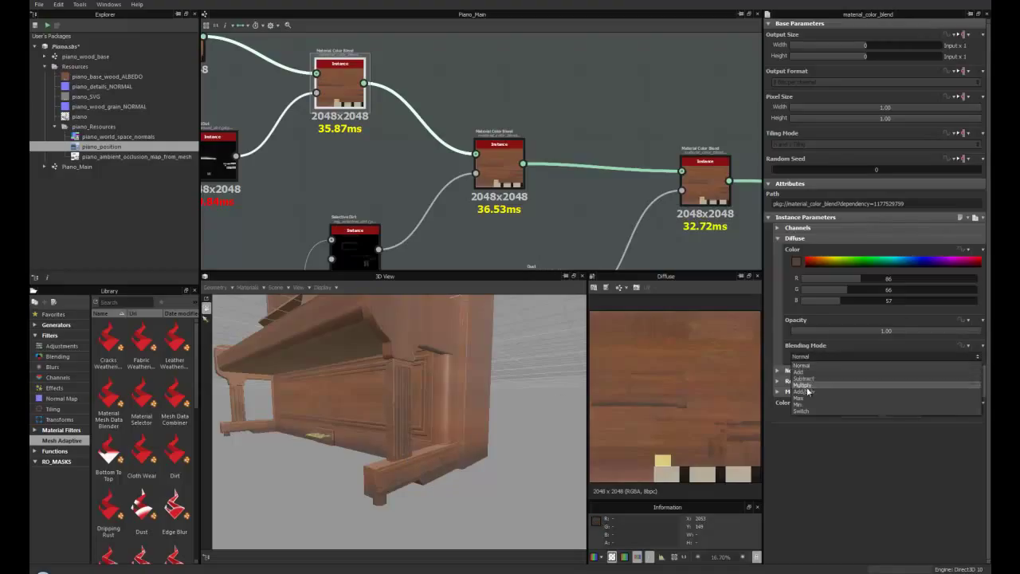
left_click(813, 367)
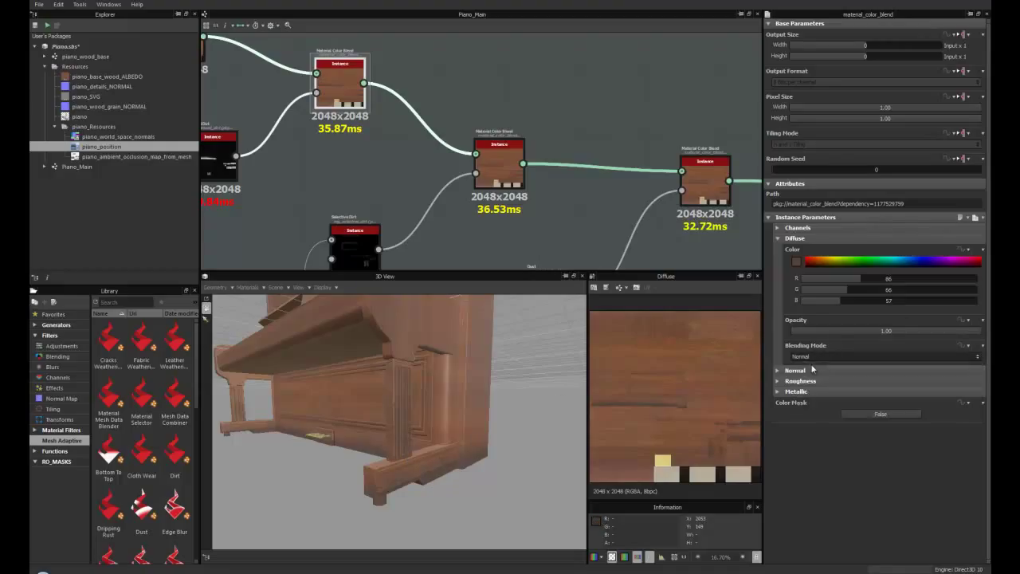
Set the first Material Color Blend node's diffuse color to a dark brown of R 81, G 63, B 55
left_click(795, 263)
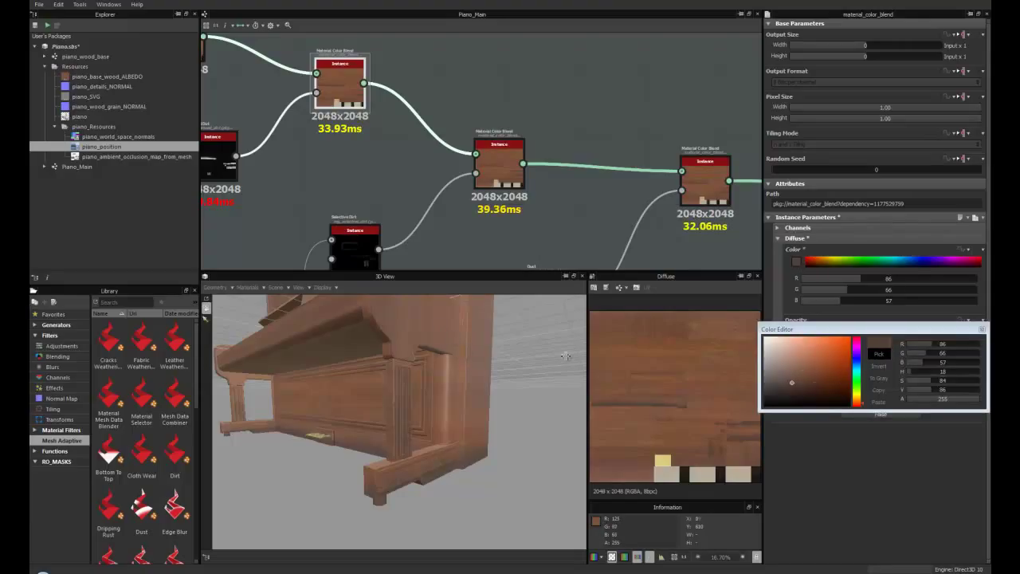
left_click(879, 354)
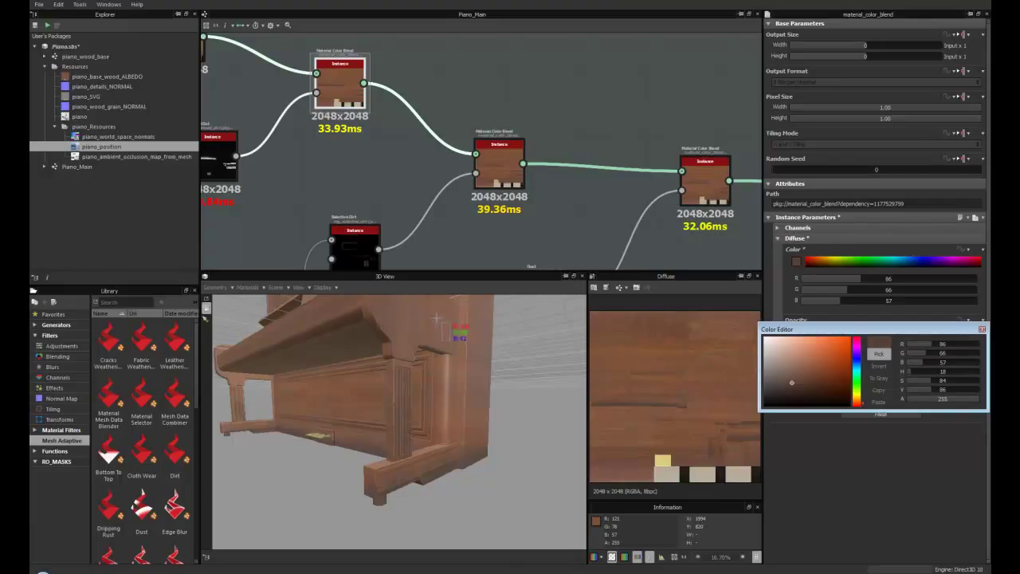
left_click(446, 346)
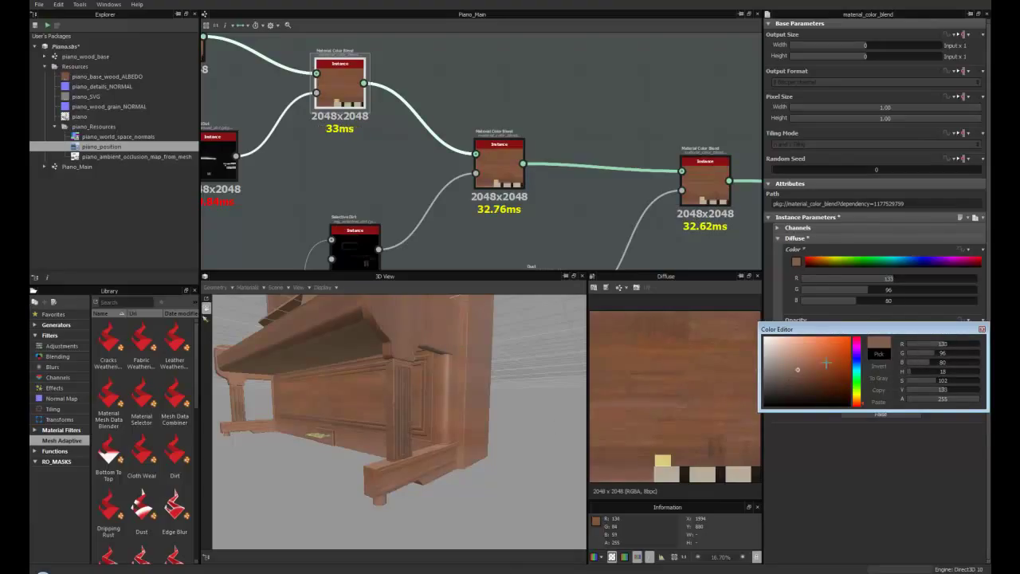
left_click(788, 389)
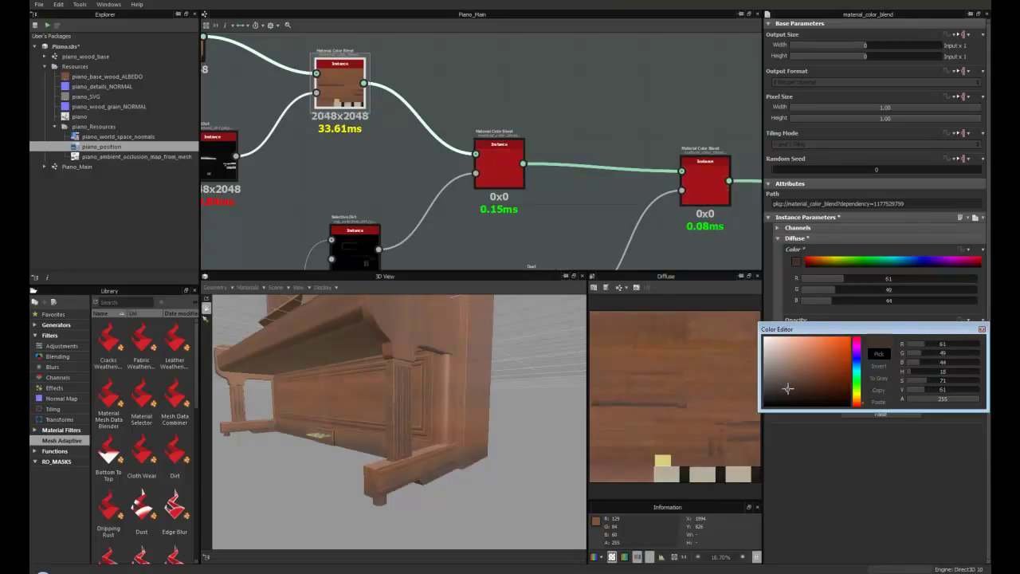
left_click(790, 384)
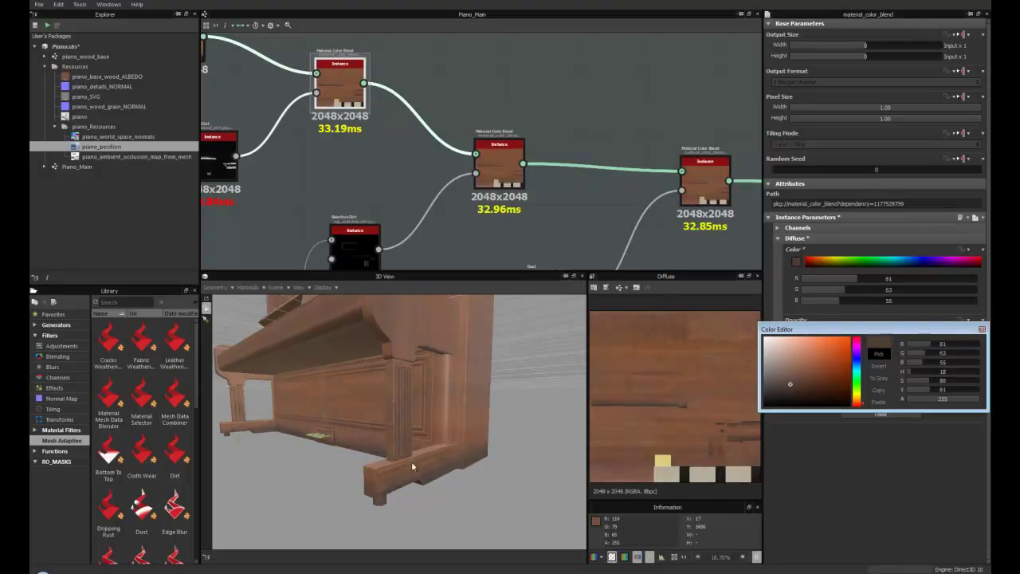
left_click(982, 330)
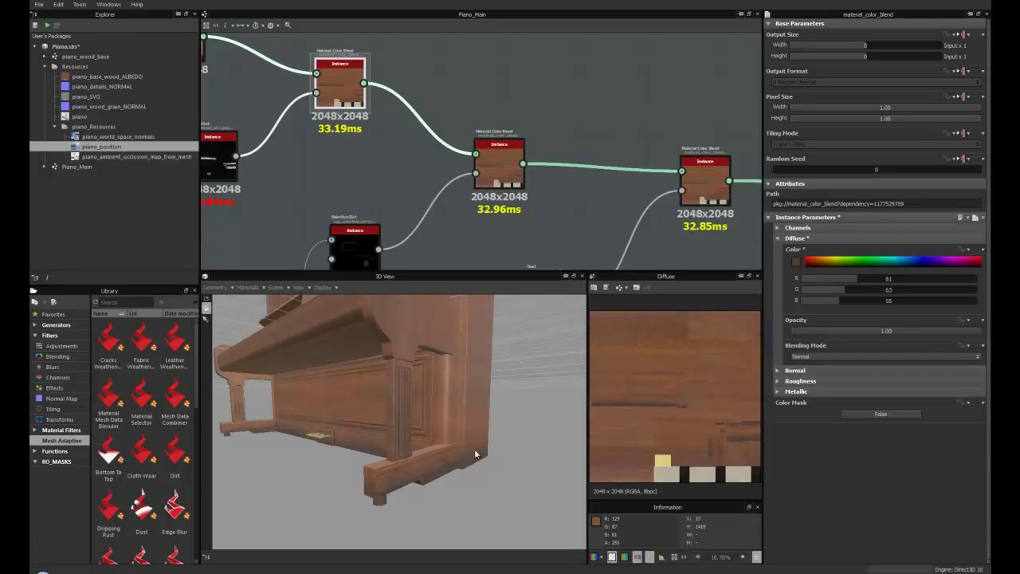
Inspect the Selective Dirt node's mask, curvature input and instance parameters
scroll(514, 225, "down", 2)
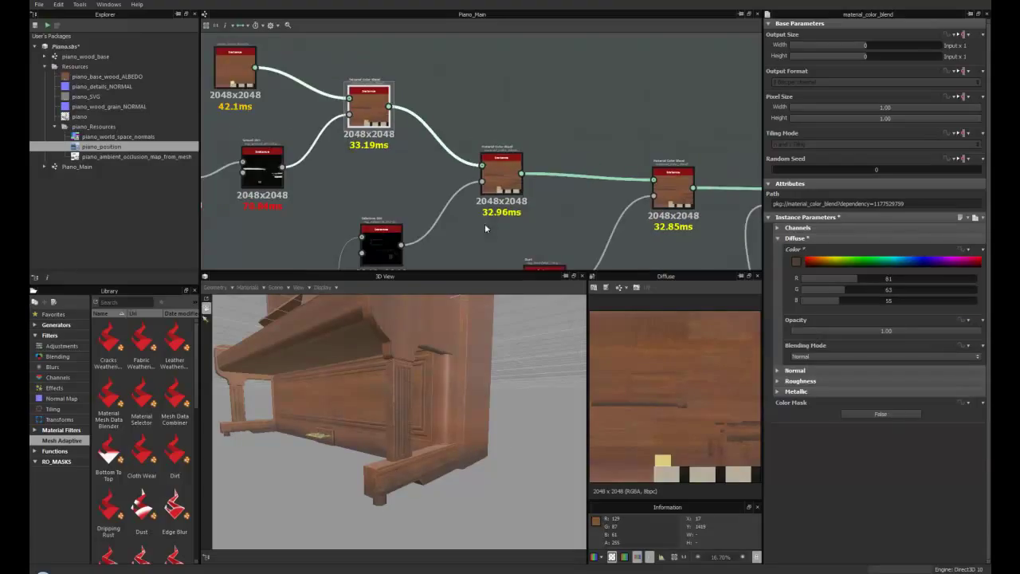
middle_click_drag(492, 231, 475, 196)
left_click(381, 206)
middle_click_drag(382, 206, 454, 172)
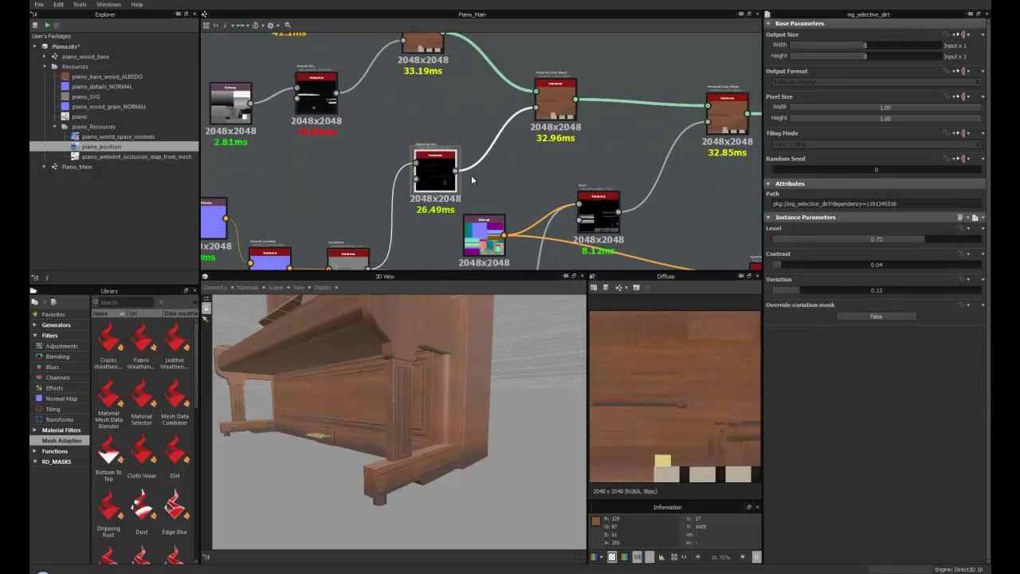
scroll(454, 171, "up", 1)
scroll(455, 171, "down", 1)
middle_click_drag(371, 199, 361, 173)
scroll(435, 154, "up", 5)
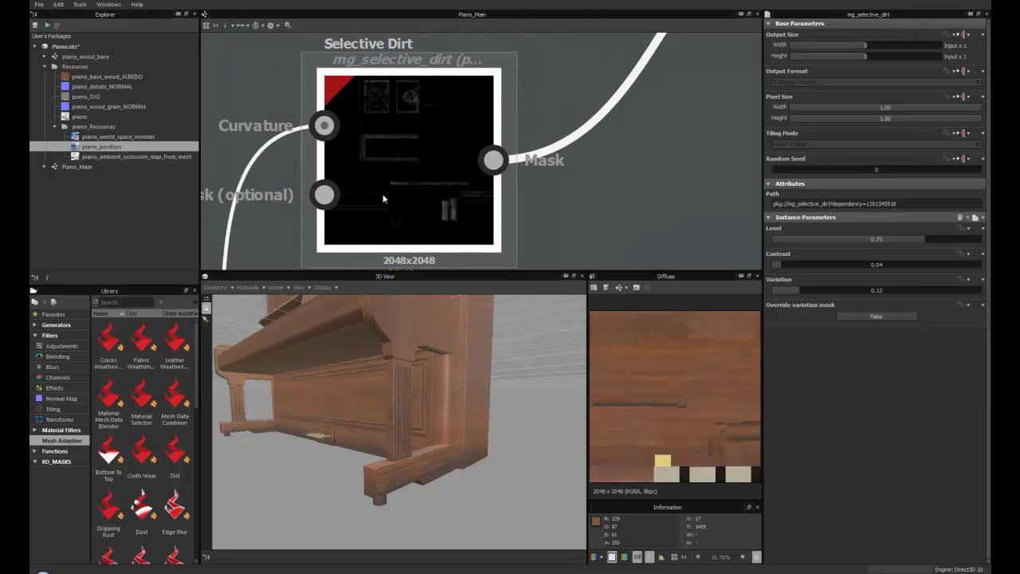
scroll(444, 215, "down", 5)
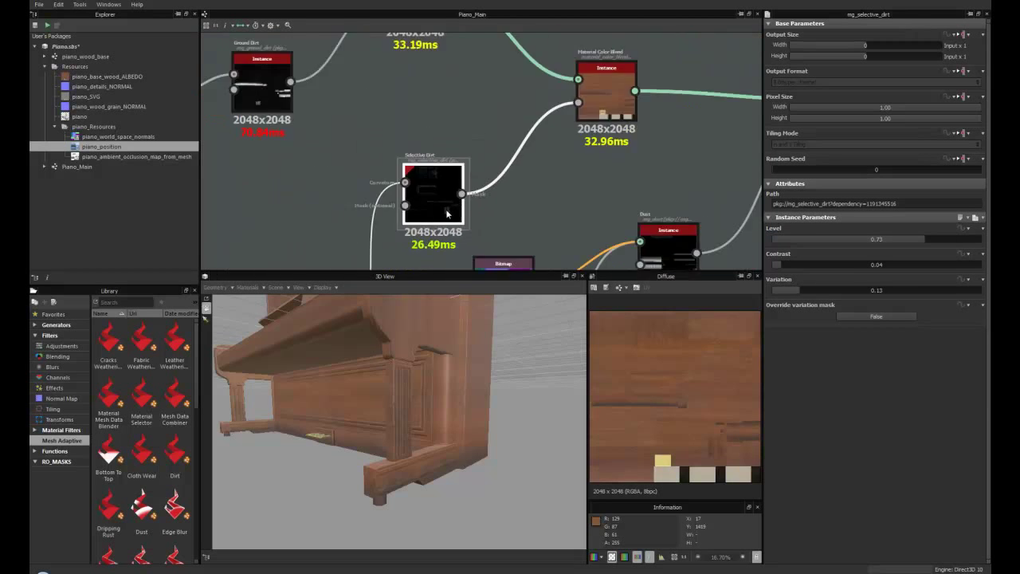
middle_click_drag(422, 213, 438, 148)
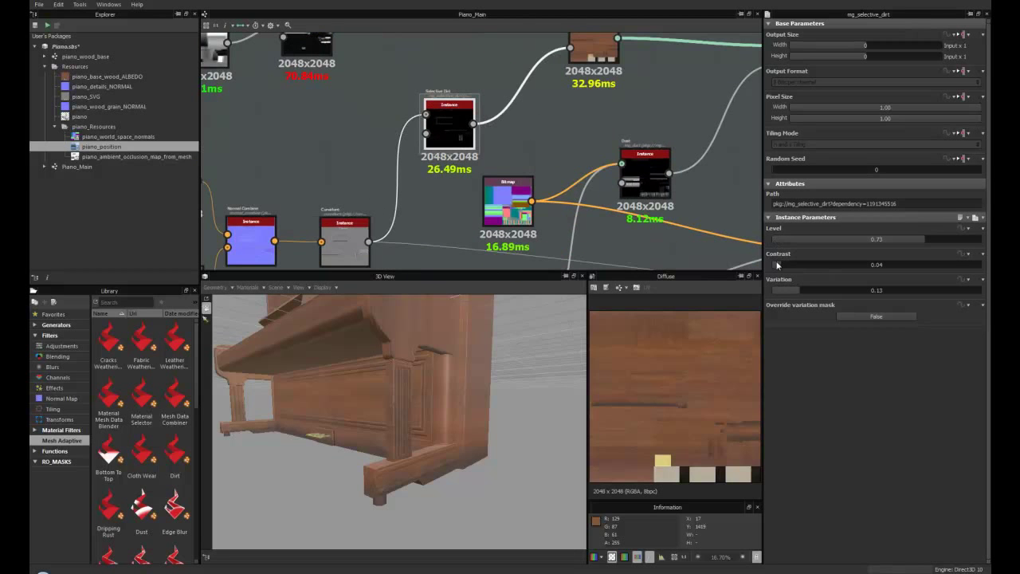
Examine the Curvature and Normal Combine nodes and the two normal map bitmaps that feed the Selective Dirt node
middle_click_drag(592, 236, 671, 168)
middle_click_drag(525, 32, 523, 59)
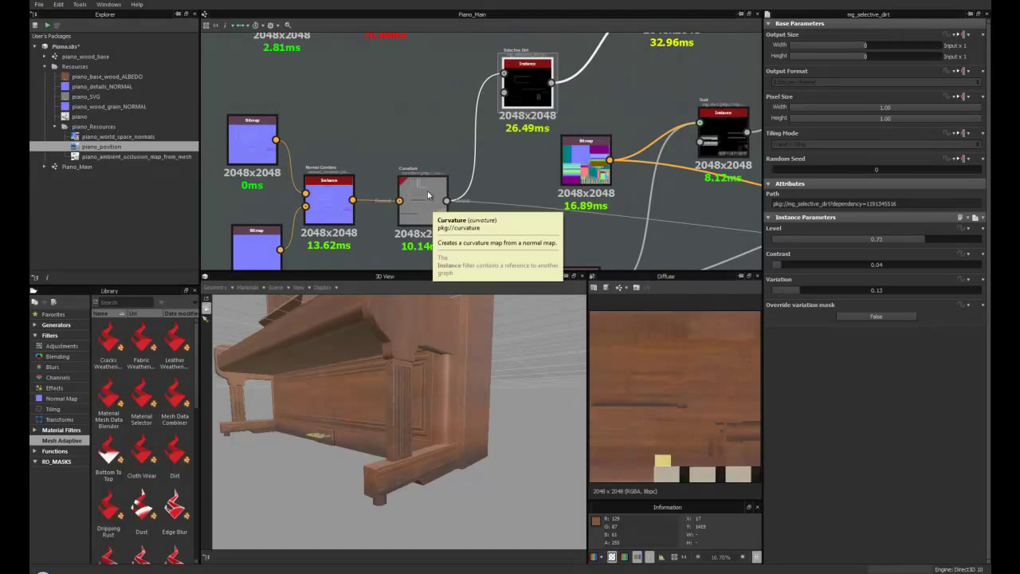
middle_click_drag(427, 190, 441, 161)
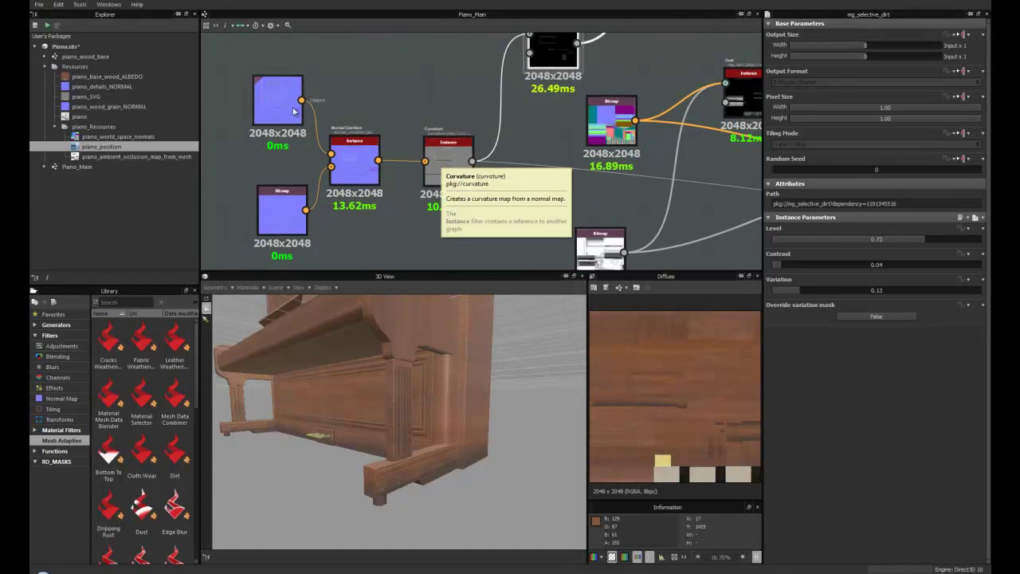
left_click_drag(292, 104, 294, 105)
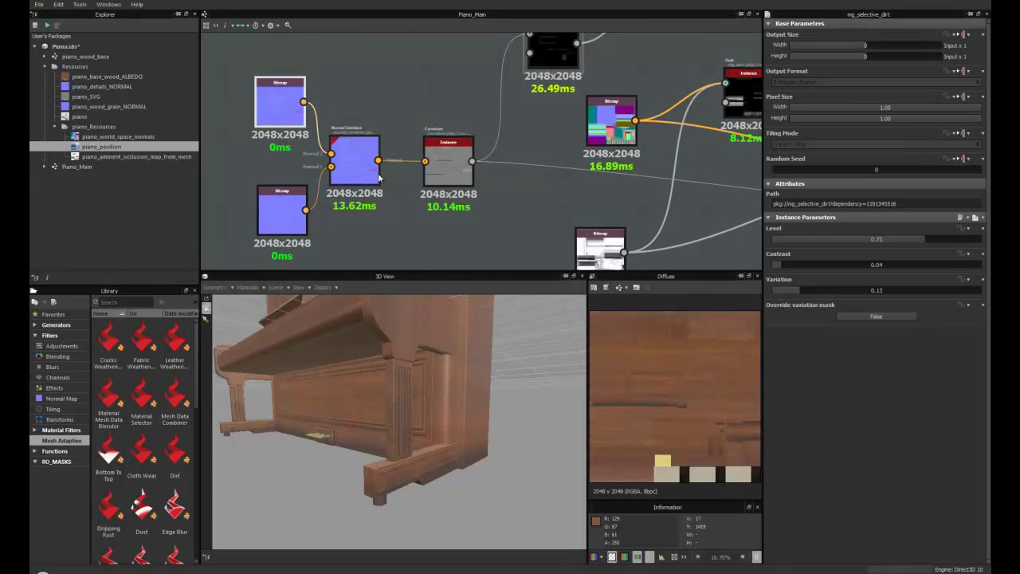
left_click(276, 222)
left_click_drag(277, 222, 273, 218)
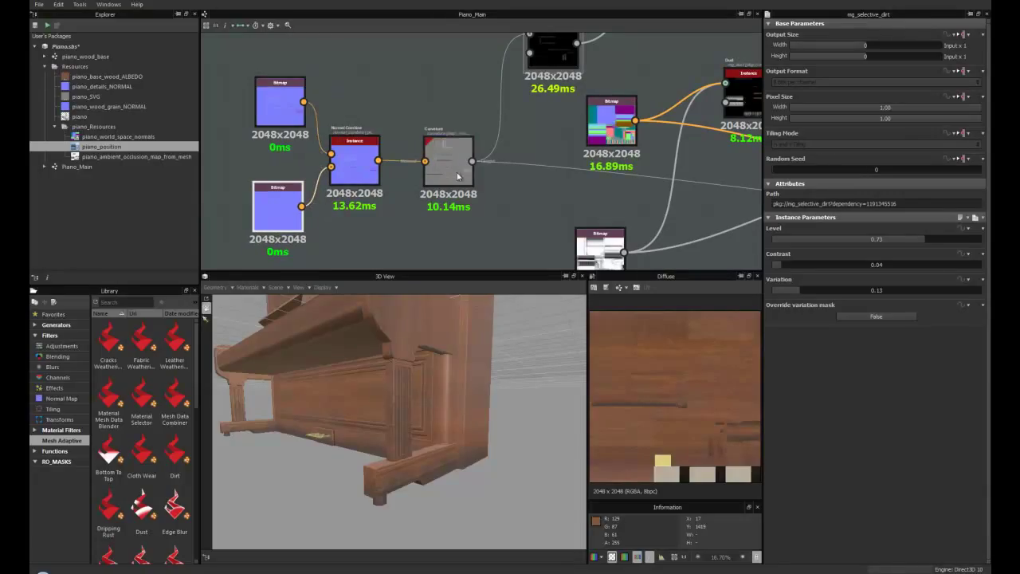
Search the library for "curv" and return to the Selective Dirt node in the graph
left_click(127, 302)
type("curv")
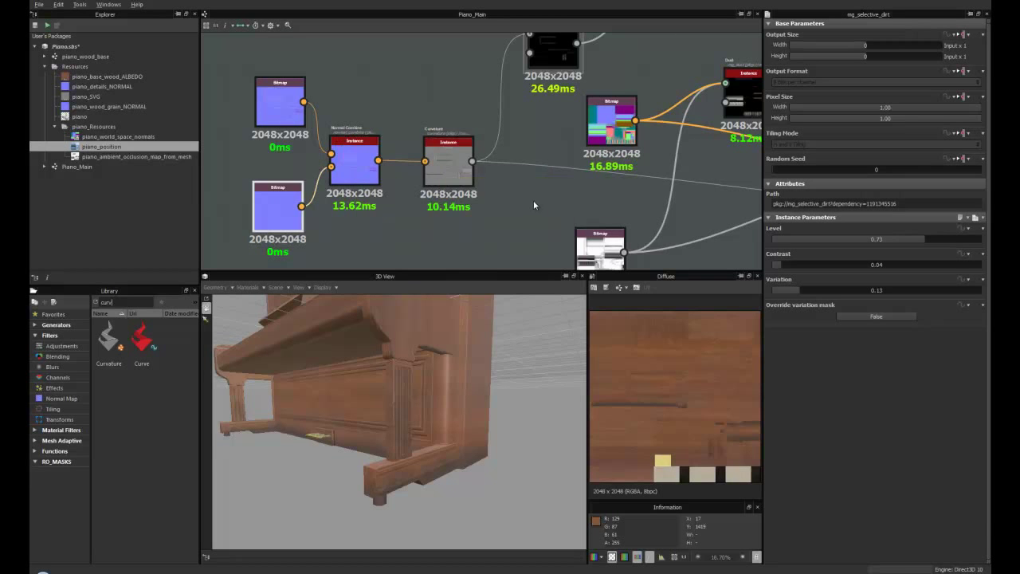
scroll(449, 201, "down", 3)
scroll(437, 176, "up", 1)
scroll(445, 169, "up", 2)
scroll(461, 148, "up", 1)
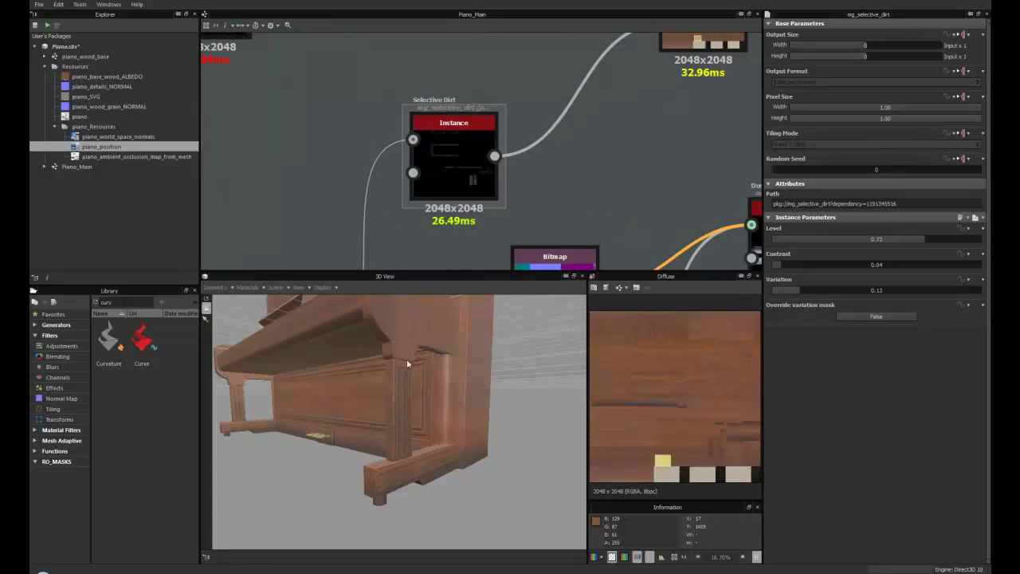
Inspect the Channels and Diffuse parameters of the Material Color Blend node masked by Selective Dirt
scroll(455, 114, "down", 1)
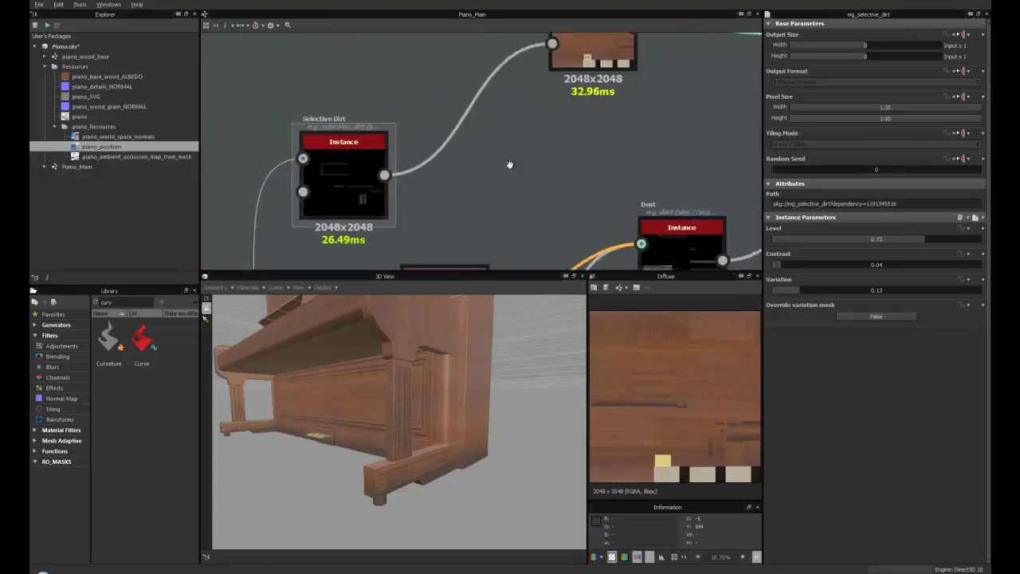
middle_click_drag(490, 168, 422, 175)
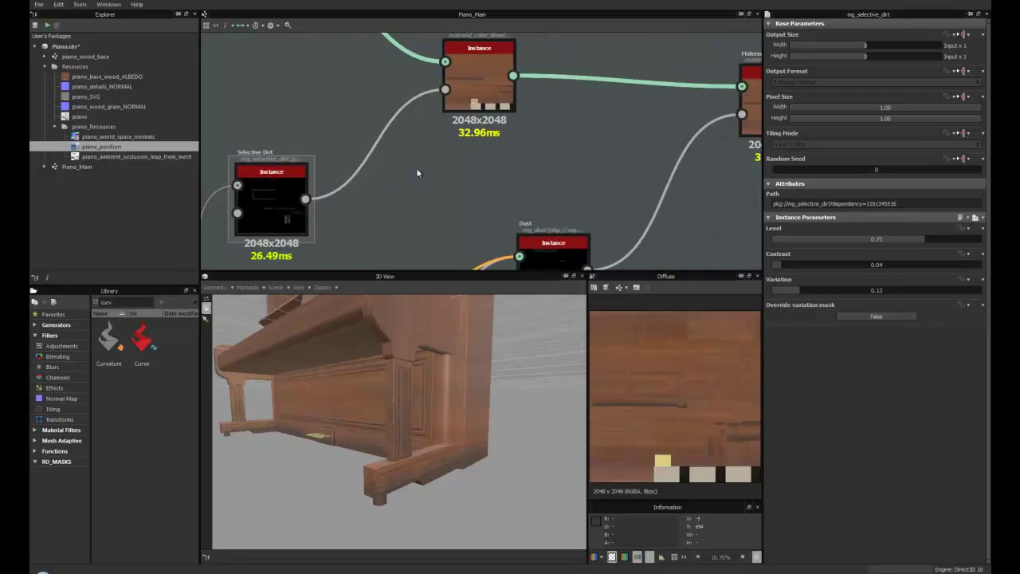
middle_click_drag(489, 48, 494, 122)
middle_click_drag(328, 119, 385, 155)
scroll(378, 137, "down", 1)
scroll(384, 139, "down", 1)
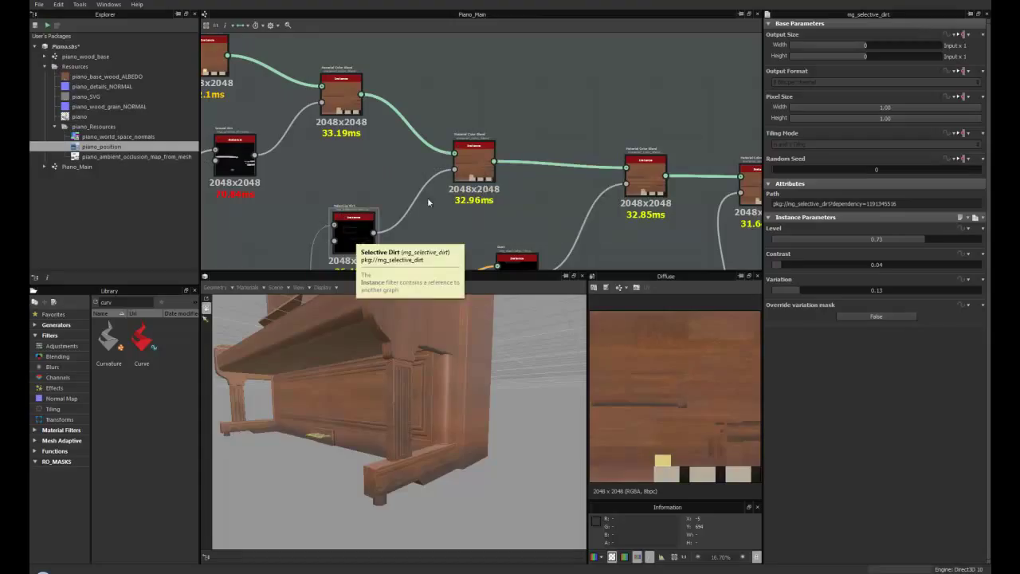
left_click(472, 156)
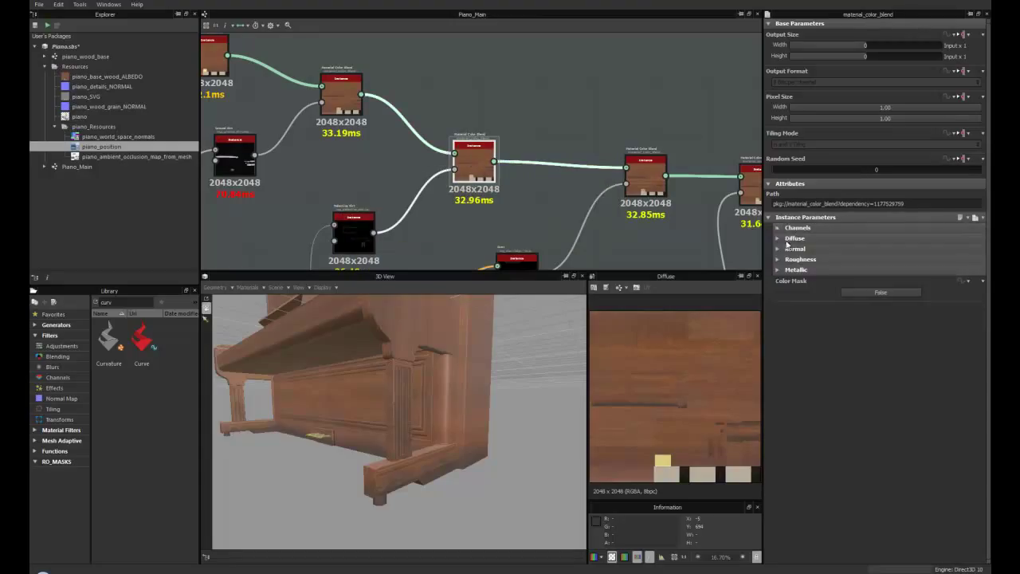
left_click(777, 227)
left_click(777, 228)
left_click(777, 228)
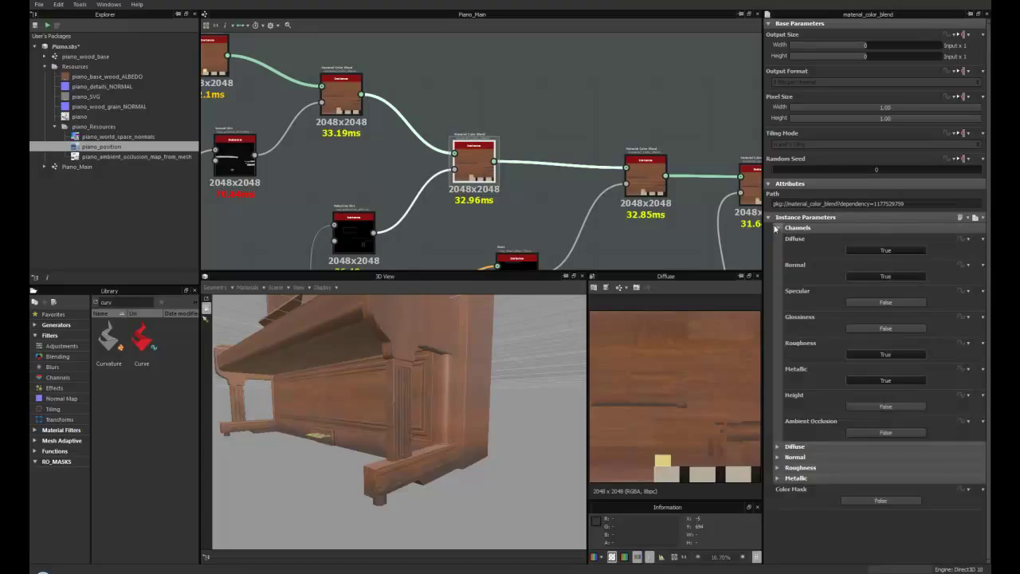
left_click(777, 228)
left_click(777, 238)
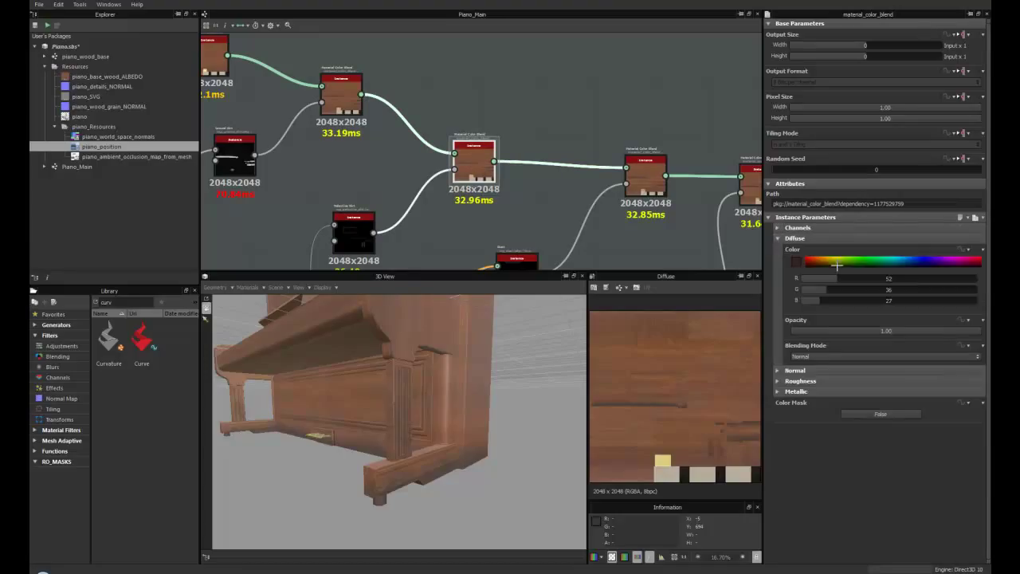
left_click(777, 239)
Inspect the second Material Color Blend node's Normal, Roughness and Metallic parameters
left_click(778, 249)
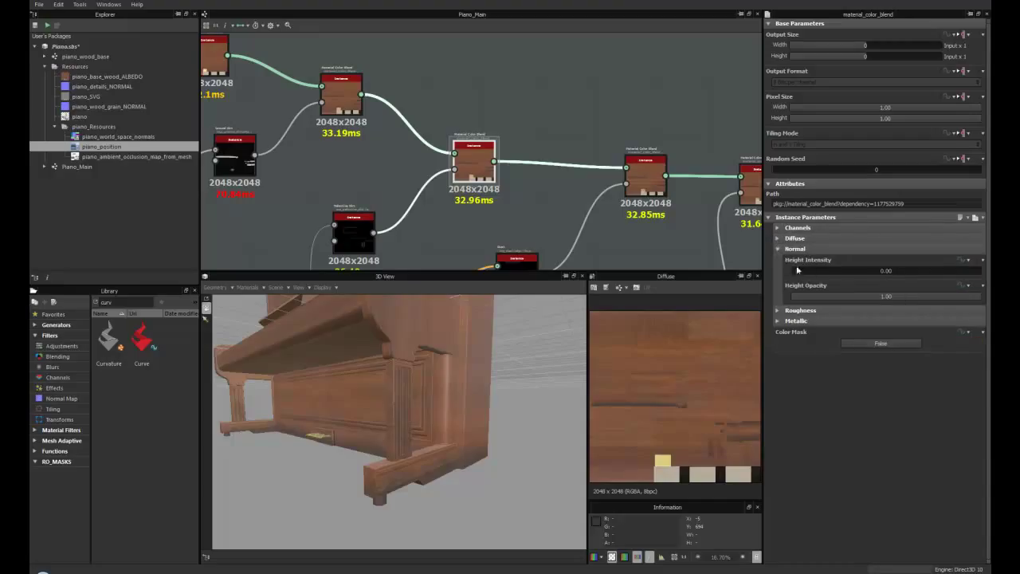
left_click(778, 249)
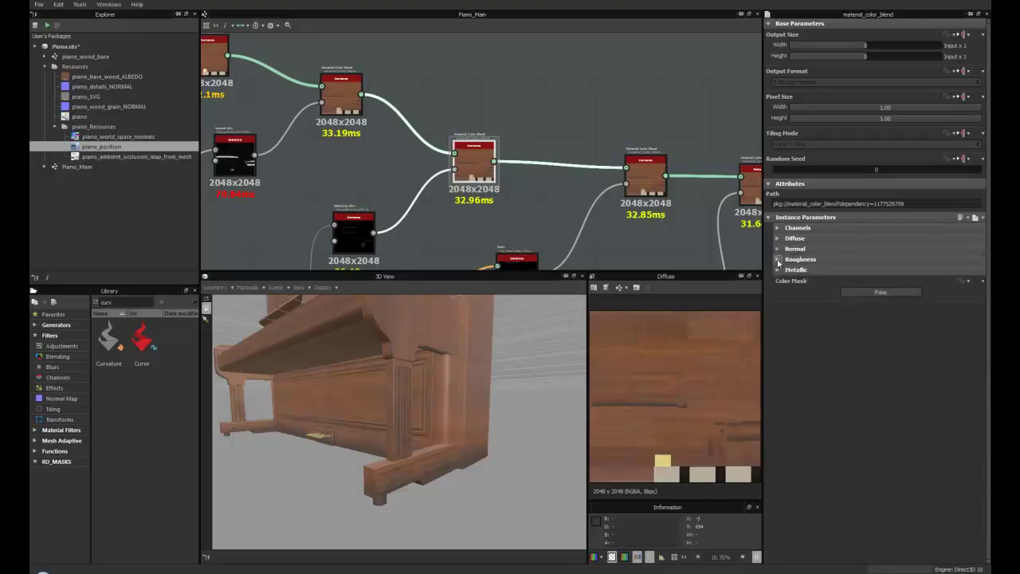
left_click(778, 259)
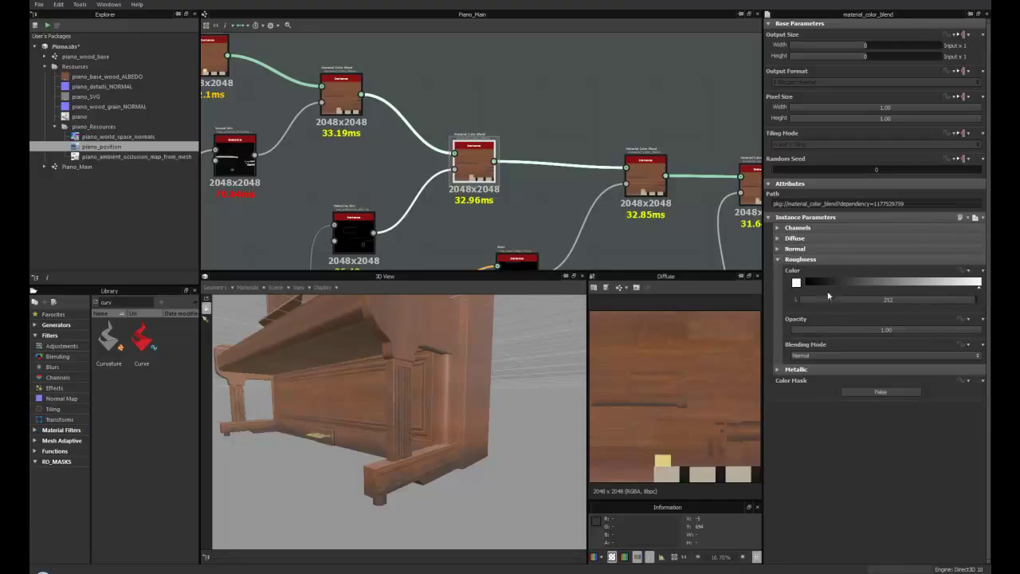
left_click(778, 259)
left_click(778, 270)
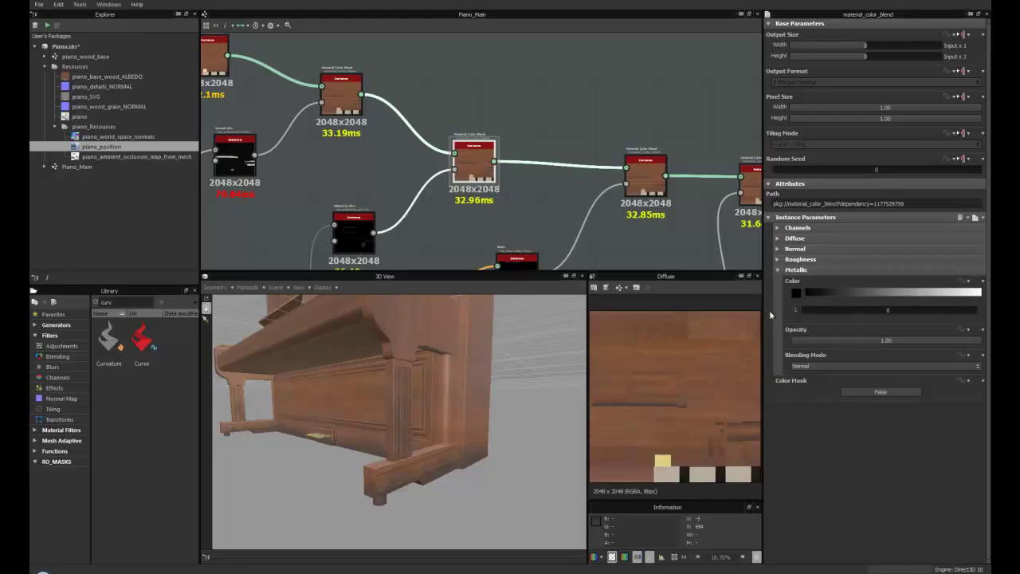
left_click(778, 269)
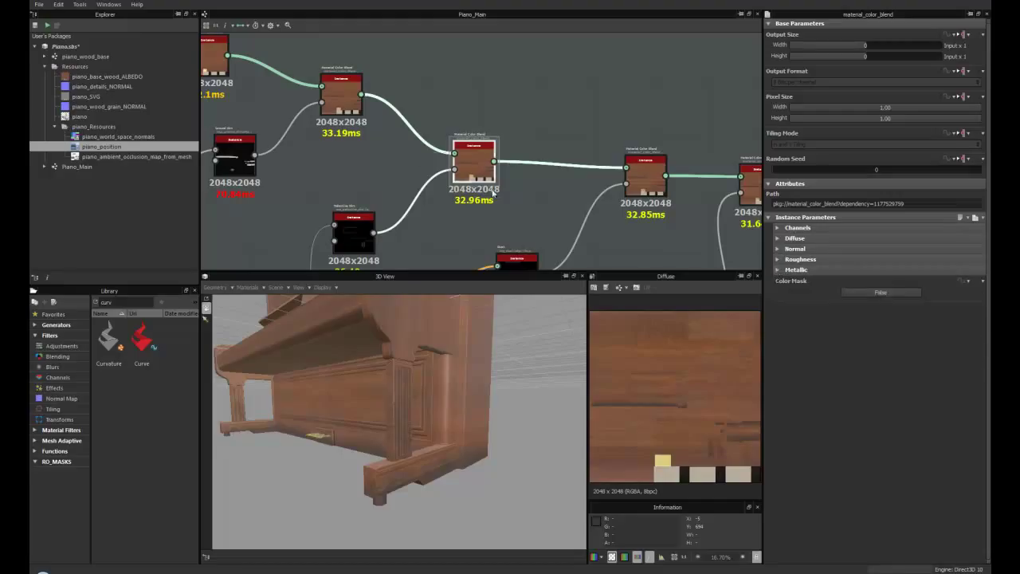
Inspect the Dust node's instance parameters, mask and the world space normals bitmap connected to it
middle_click_drag(514, 211, 467, 170)
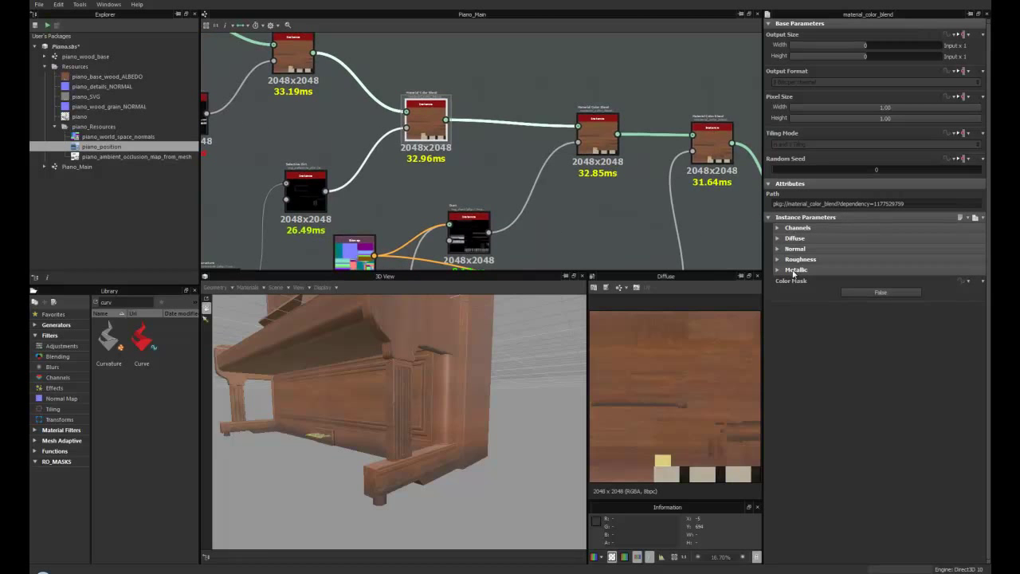
middle_click_drag(474, 174, 430, 81)
left_click(341, 154)
scroll(452, 126, "up", 4)
left_click(454, 131)
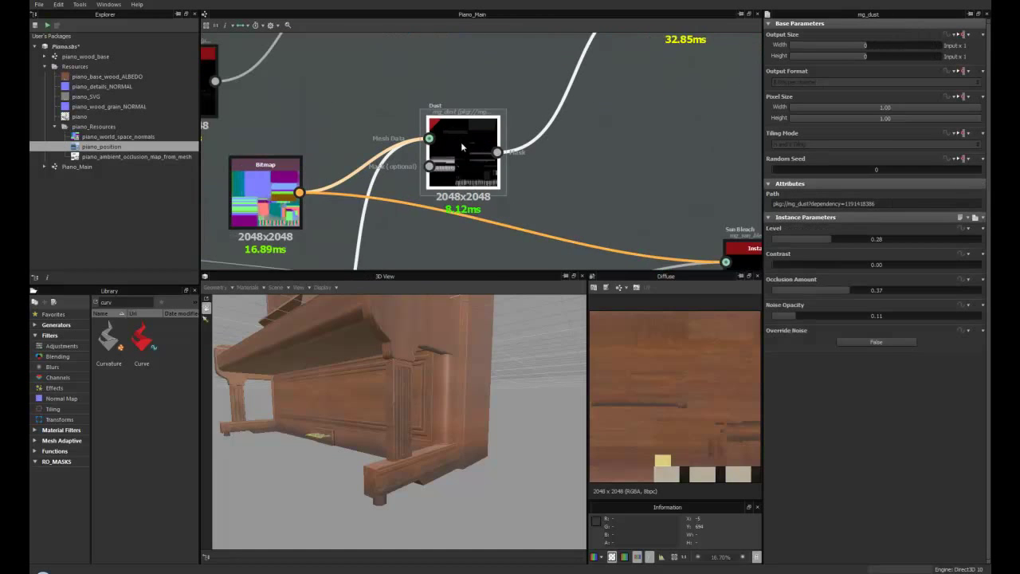
scroll(486, 151, "up", 1)
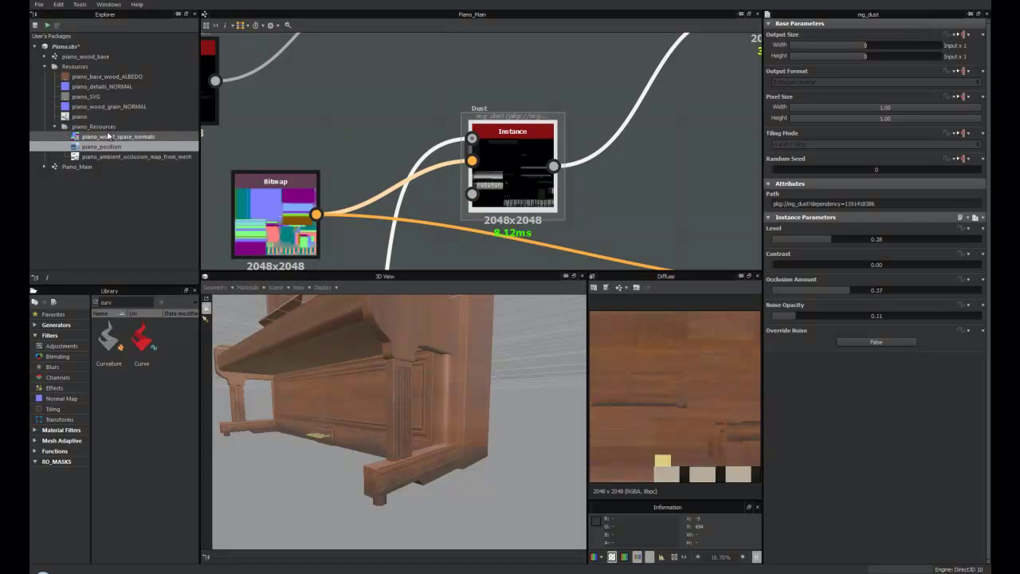
Show the command for baking model information on the piano mesh resource, then return to the world space normals bitmap
right_click(78, 118)
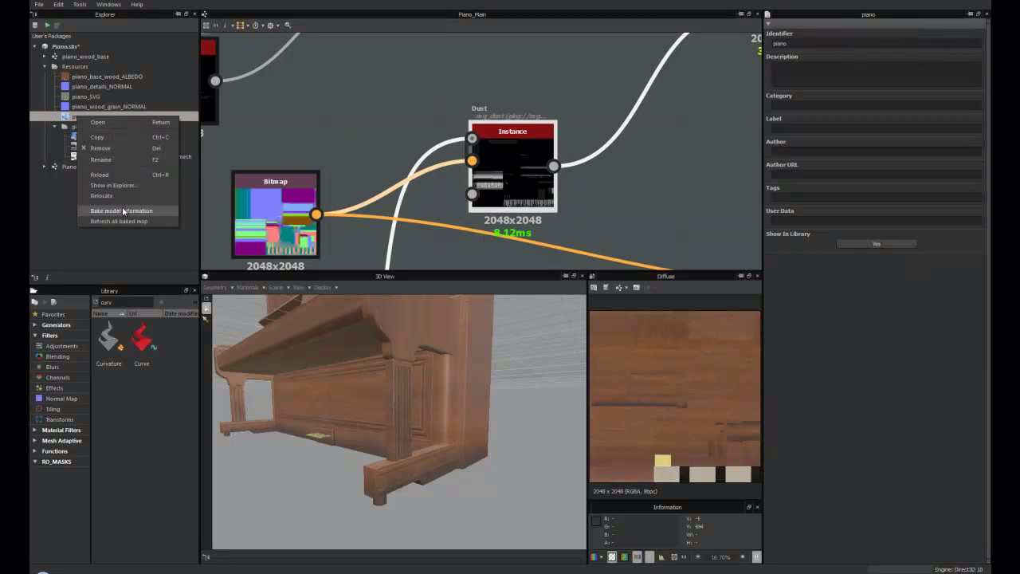
left_click(319, 147)
left_click_drag(307, 193, 323, 172)
scroll(323, 172, "down", 3)
middle_click_drag(323, 171, 352, 128)
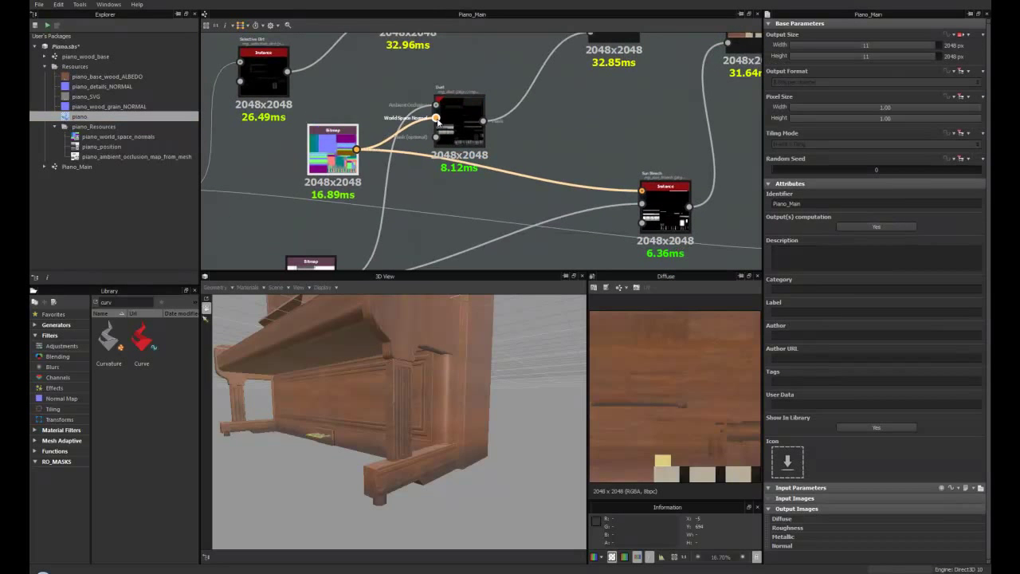
Examine how the world space normals and ambient occlusion bitmaps feed the Dust and Sun Bleach mask nodes
middle_click_drag(460, 117, 396, 74)
left_click_drag(286, 229, 308, 209)
middle_click_drag(646, 155, 566, 200)
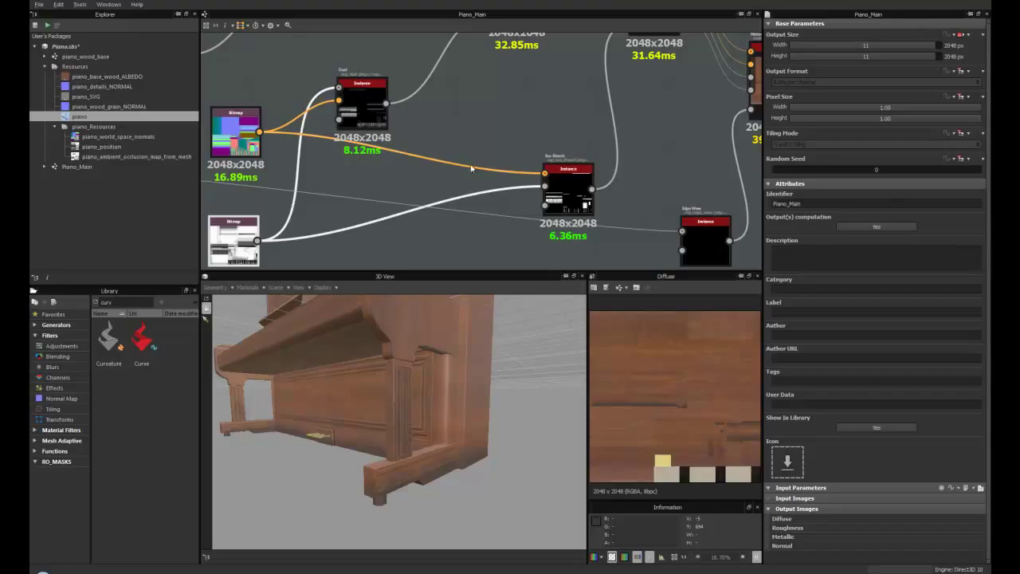
middle_click_drag(479, 168, 436, 175)
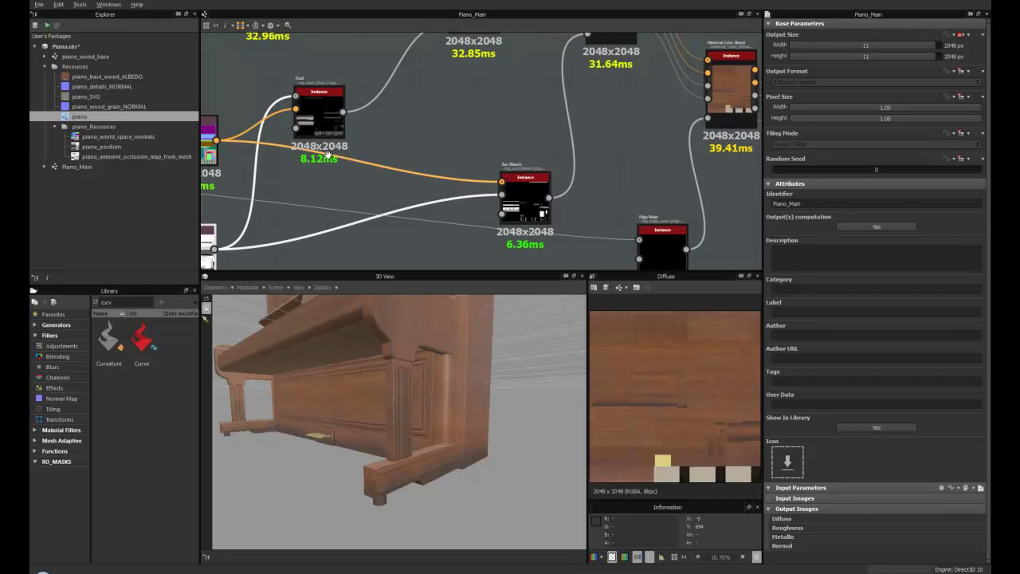
middle_click_drag(265, 201, 404, 145)
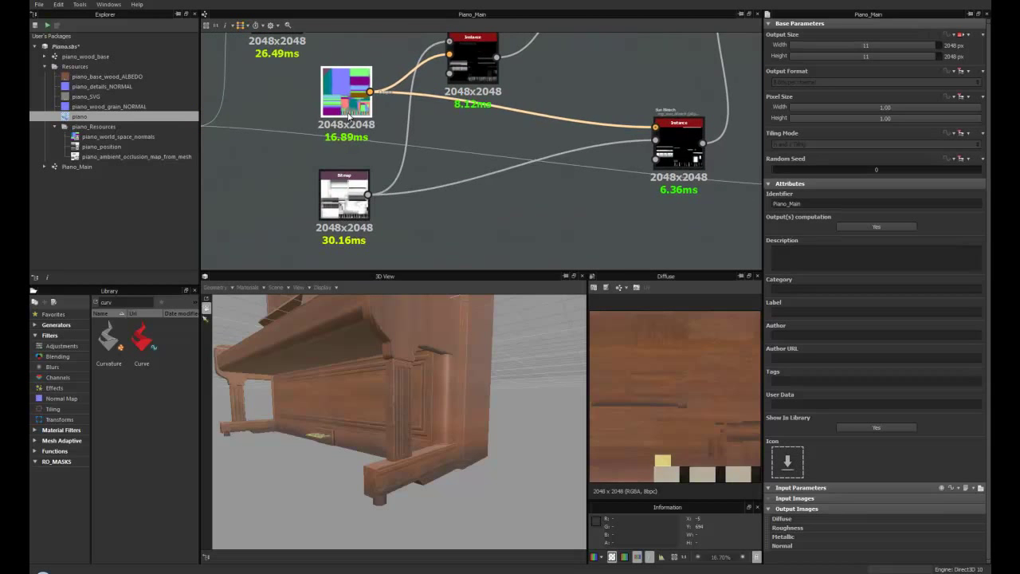
scroll(434, 134, "down", 3)
scroll(389, 154, "up", 1)
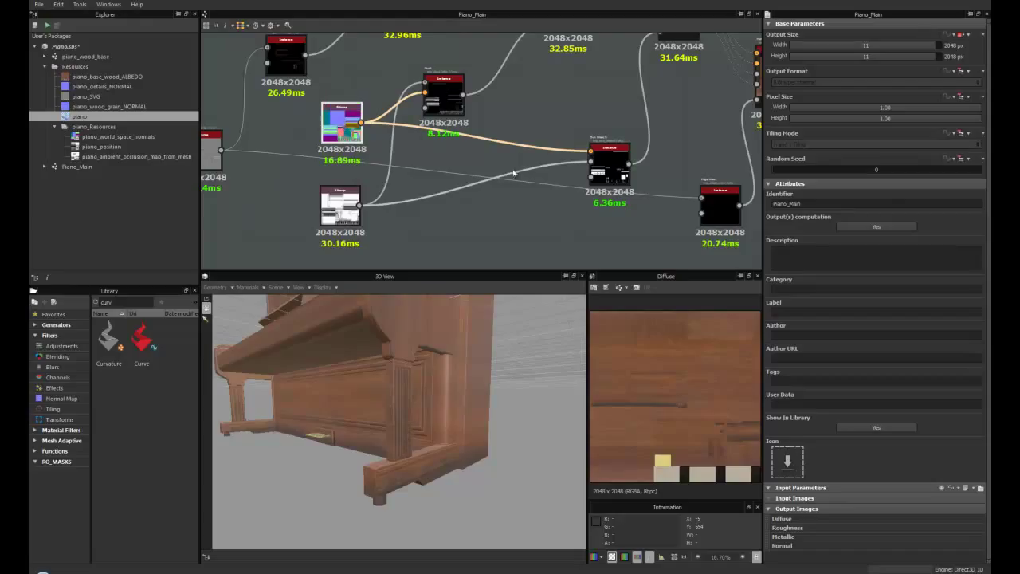
left_click_drag(339, 213, 343, 204)
scroll(490, 190, "down", 3)
middle_click_drag(494, 199, 450, 160)
scroll(452, 159, "down", 3)
scroll(457, 164, "up", 3)
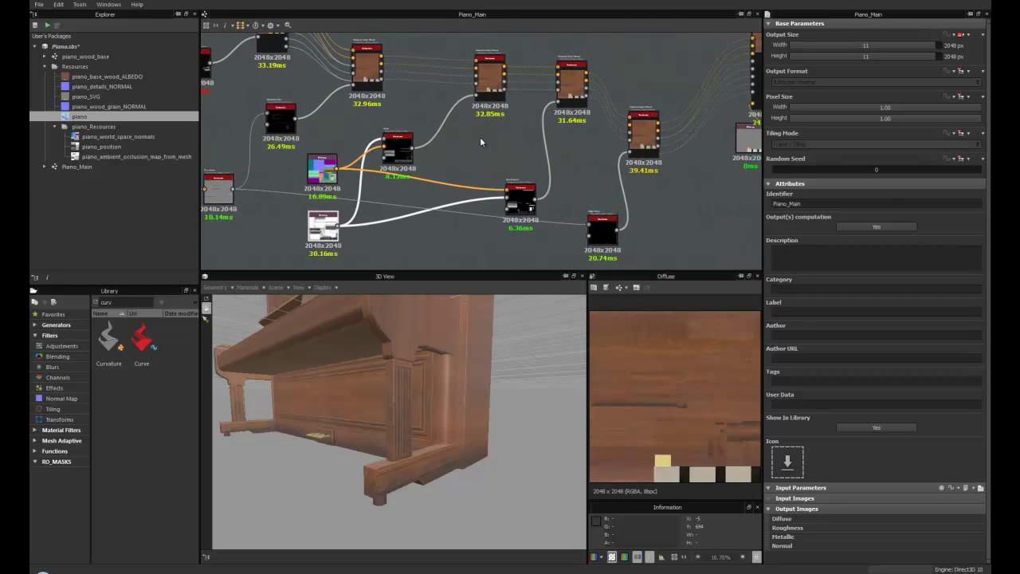
Inspect the Material Color Blend nodes masked by Dust and Sun Bleach
middle_click_drag(477, 135, 433, 138)
scroll(368, 157, "up", 3)
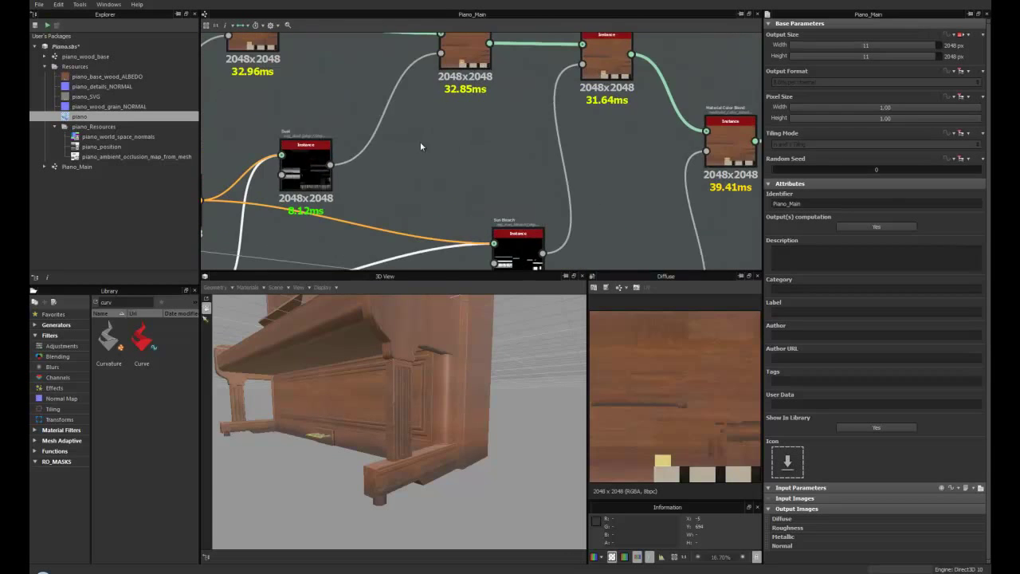
left_click_drag(306, 172, 317, 172)
middle_click_drag(393, 120, 357, 174)
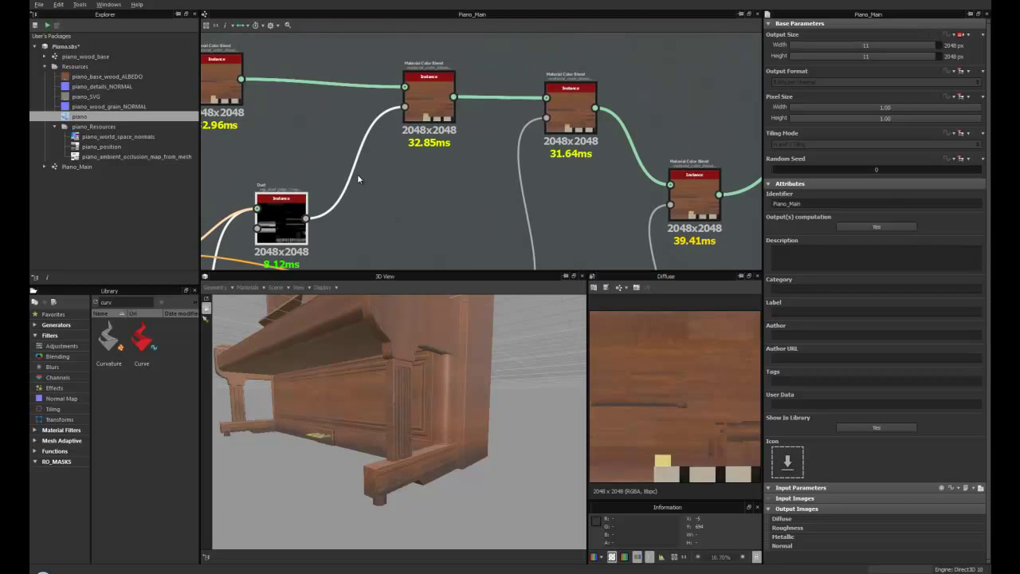
left_click(428, 95)
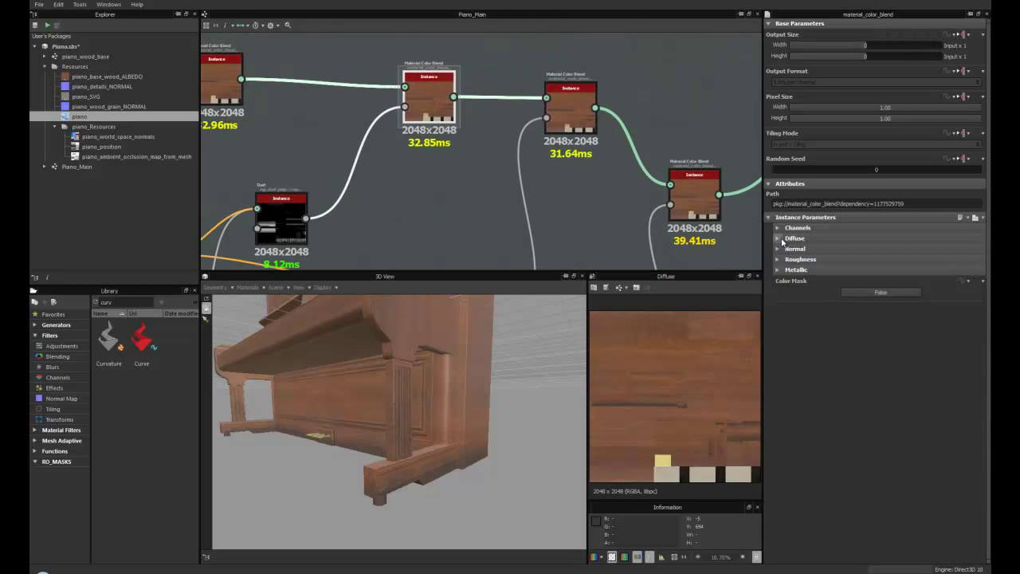
middle_click_drag(456, 142, 421, 119)
middle_click_drag(581, 186, 521, 181)
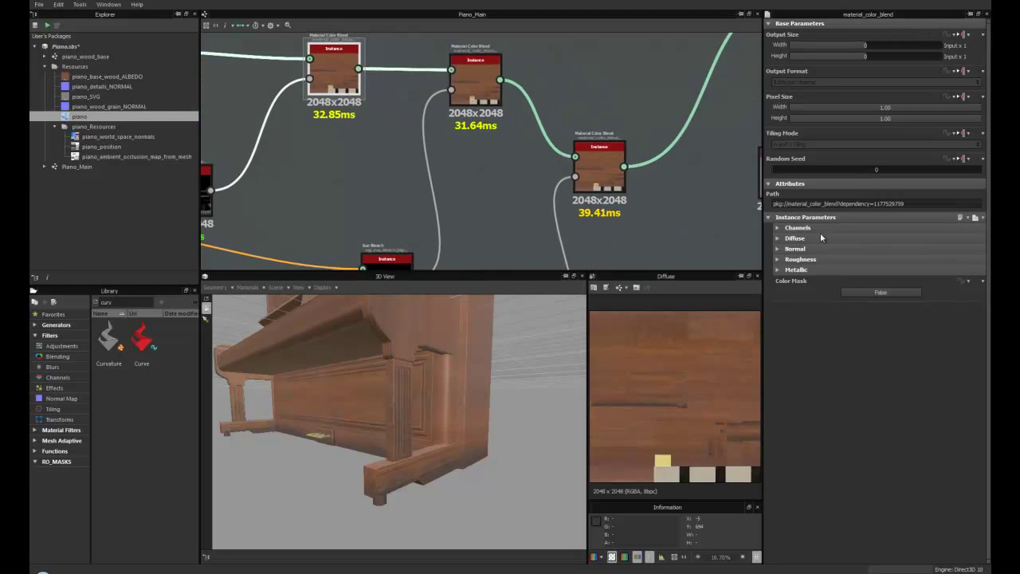
scroll(471, 180, "down", 2)
left_click_drag(452, 125, 466, 138)
middle_click_drag(465, 139, 440, 102)
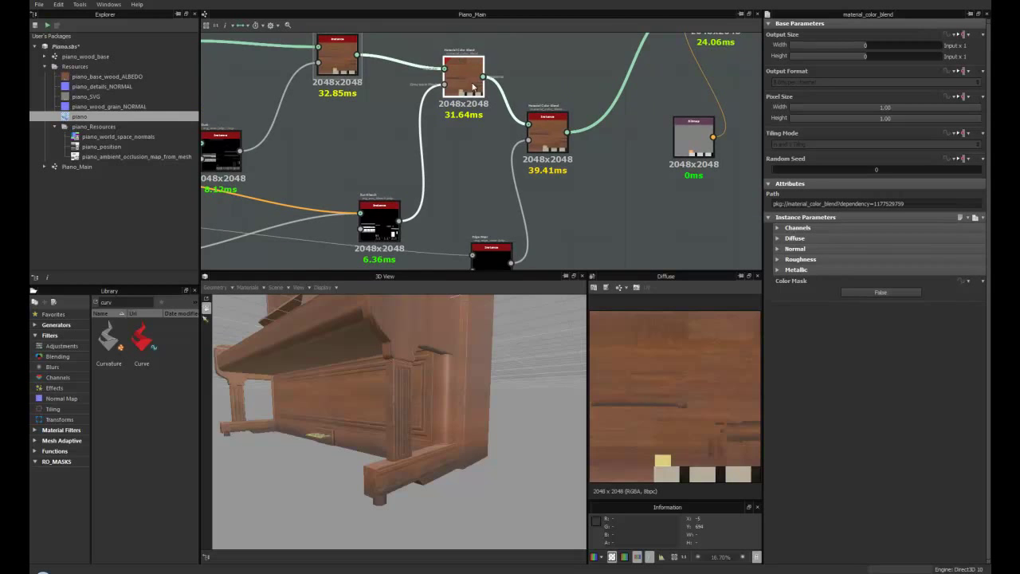
Inspect the Edge Wear mask node's instance parameters and its connections within the graph
middle_click_drag(514, 143, 439, 110)
scroll(495, 120, "up", 1)
scroll(515, 142, "down", 3)
scroll(492, 106, "up", 3)
scroll(511, 179, "up", 1)
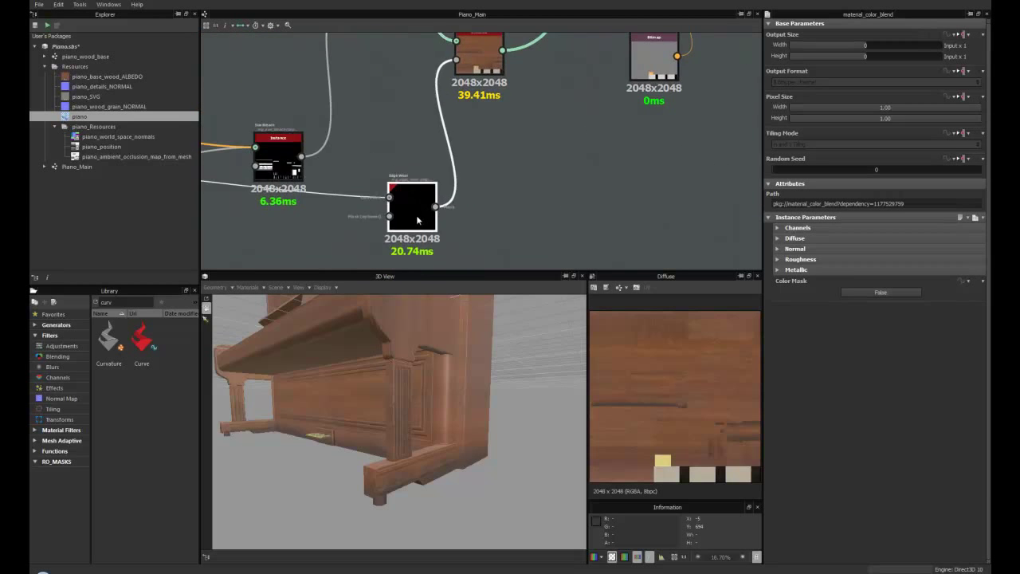
left_click(403, 190)
scroll(403, 190, "up", 1)
middle_click_drag(403, 190, 514, 153)
scroll(337, 169, "down", 2)
middle_click_drag(336, 169, 399, 168)
scroll(399, 168, "down", 2)
middle_click_drag(481, 157, 412, 197)
scroll(495, 144, "up", 1)
Examine the Multi-Material Blend node and the bitmap connected to its color mask input
scroll(464, 137, "up", 2)
middle_click_drag(479, 126, 353, 199)
scroll(518, 155, "down", 2)
middle_click_drag(568, 203, 487, 227)
middle_click_drag(440, 96, 465, 180)
left_click(483, 243)
left_click_drag(483, 243, 476, 227)
middle_click_drag(486, 83, 489, 78)
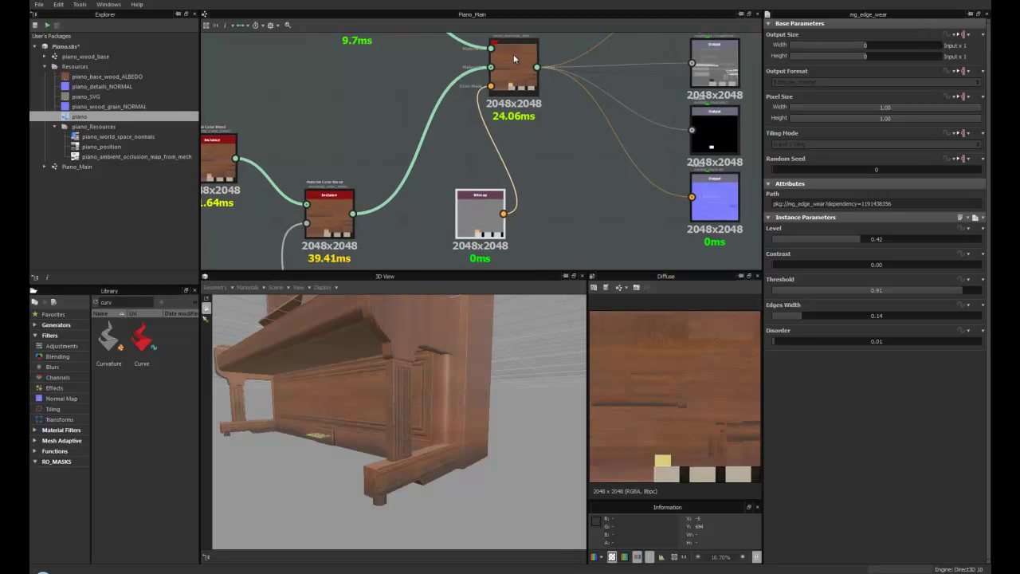
middle_click_drag(516, 177, 518, 214)
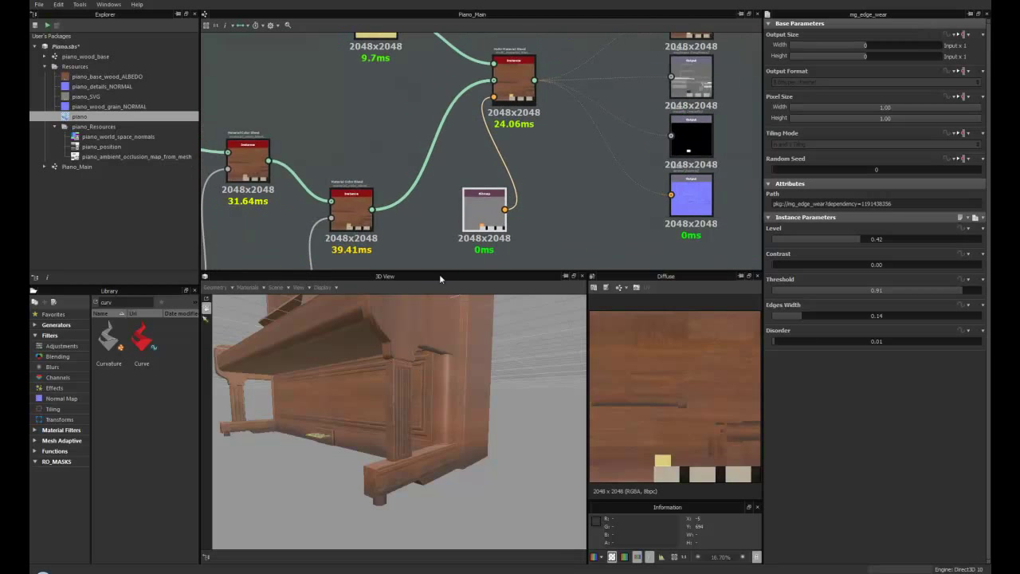
scroll(463, 169, "down", 1)
middle_click_drag(462, 169, 448, 186)
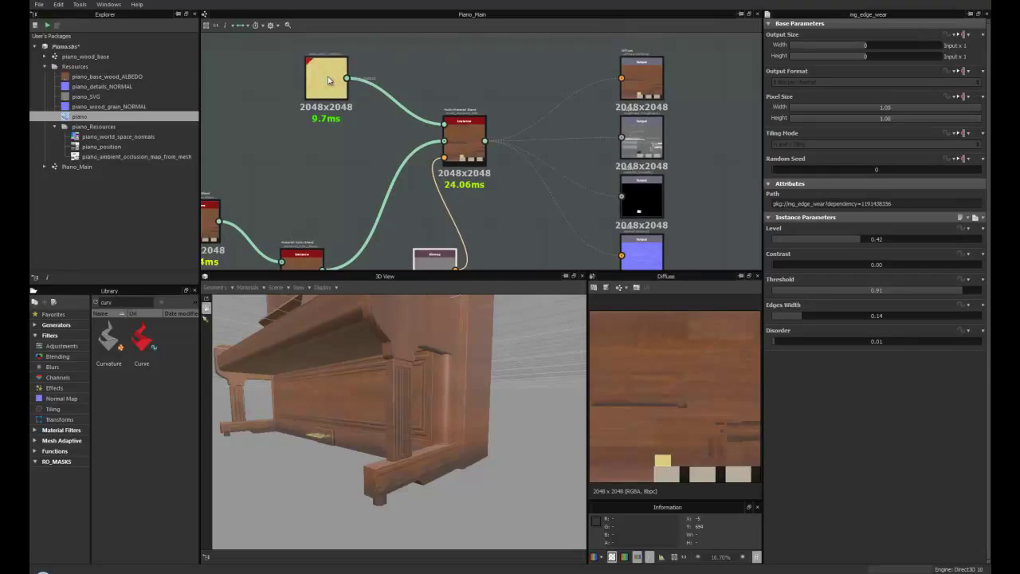
Move the yellow material node slightly away from the Multi-Material Blend node and view the graph's output nodes
left_click(341, 70)
left_click_drag(330, 86, 309, 73)
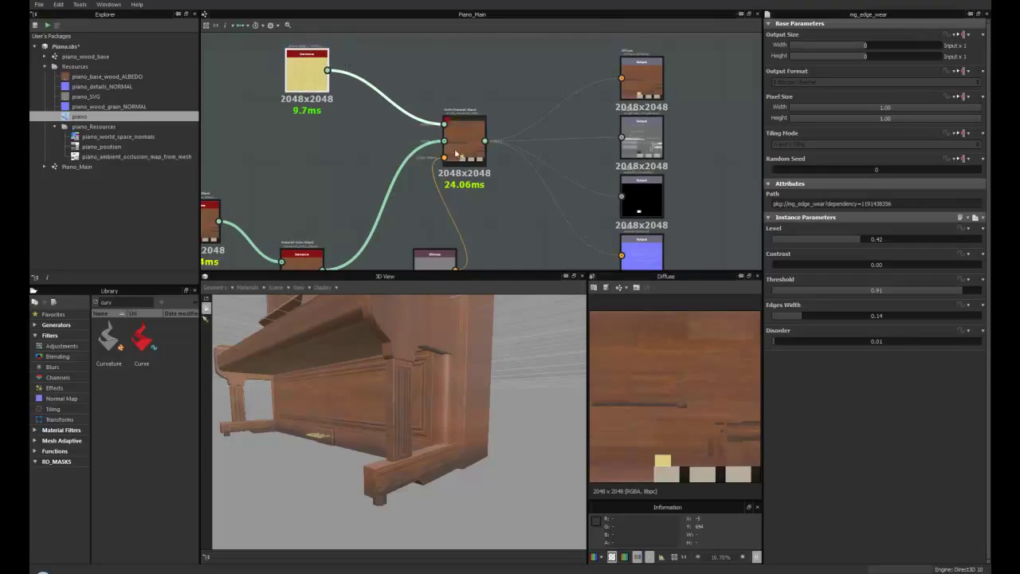
middle_click_drag(462, 143, 318, 120)
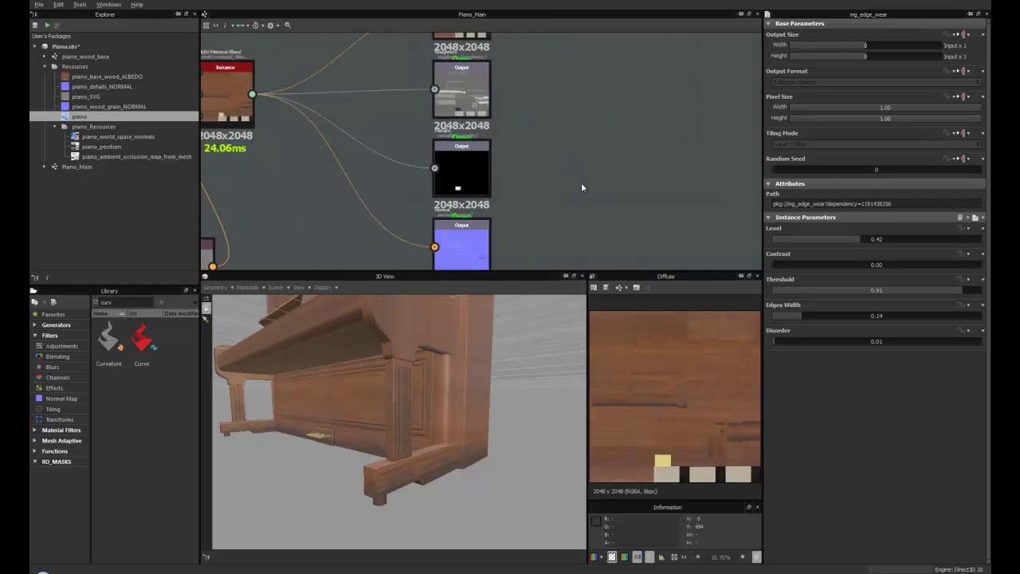
Review the complete Piano_Main graph from the wood base and masks to the outputs
scroll(597, 210, "down", 5)
middle_click_drag(473, 127, 499, 137)
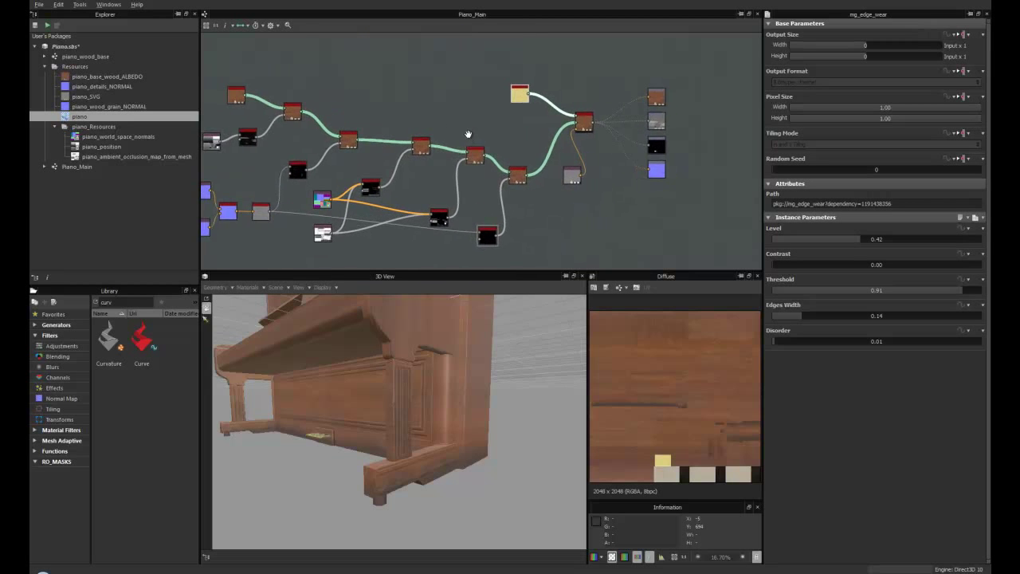
scroll(511, 137, "up", 2)
scroll(511, 136, "up", 1)
scroll(513, 128, "up", 1)
scroll(514, 125, "down", 1)
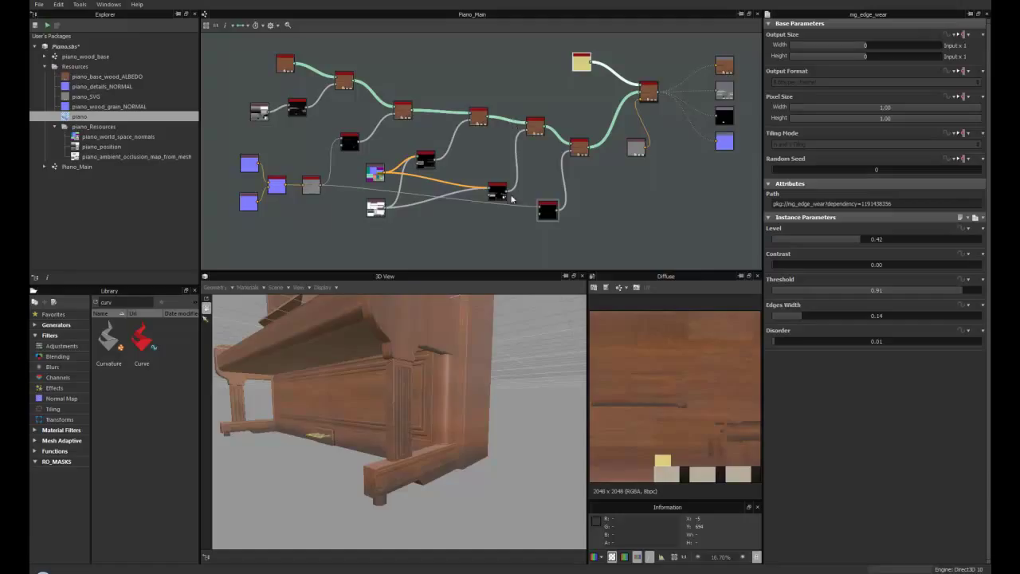
Nudge the Sun Bleach, Dust, Selective Dirt and Edge Wear mask nodes slightly in the graph layout
left_click_drag(498, 196, 491, 185)
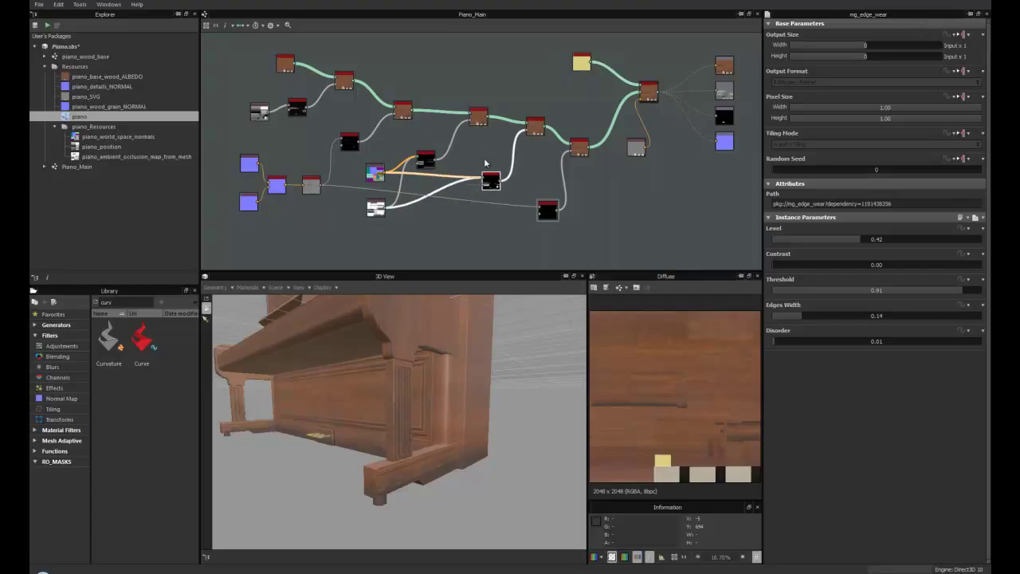
left_click_drag(425, 159, 429, 155)
left_click(355, 143)
left_click_drag(355, 144, 355, 140)
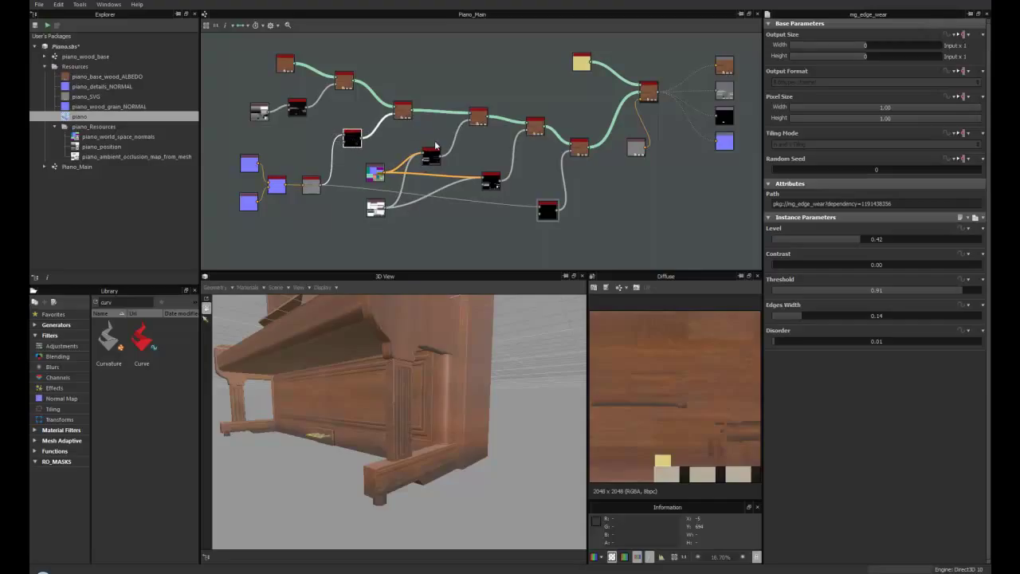
left_click_drag(491, 181, 489, 175)
left_click(547, 216)
left_click_drag(547, 217, 539, 212)
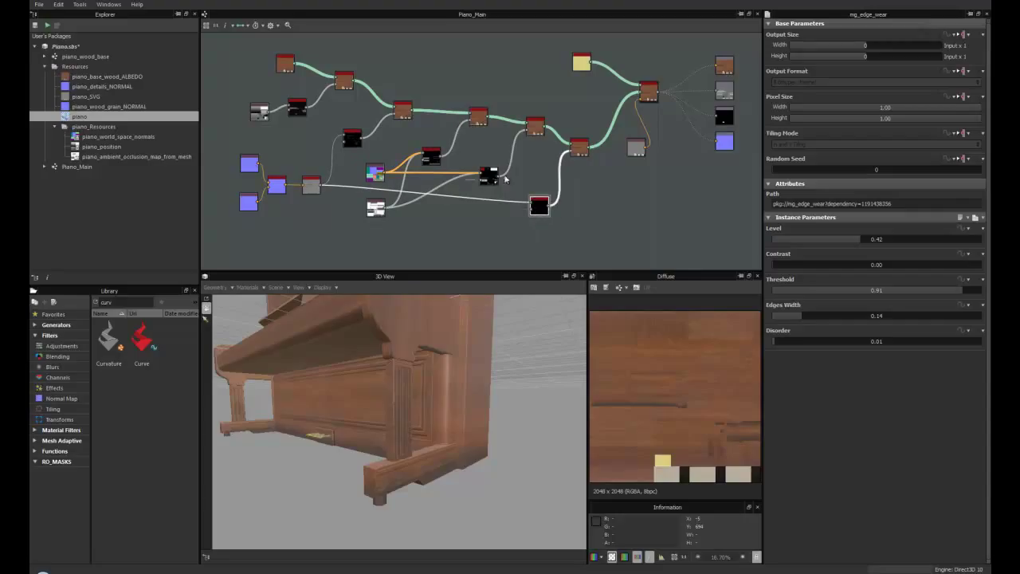
Nudge the blend nodes masked by Sun Bleach and Dust and the yellow material node slightly
left_click(546, 133)
left_click_drag(546, 133, 542, 134)
left_click_drag(482, 120, 478, 119)
left_click_drag(583, 63, 578, 63)
View the Selective Dirt node up close and move the grayscale gradient bitmap farther from the mask node it feeds
scroll(353, 136, "up", 5)
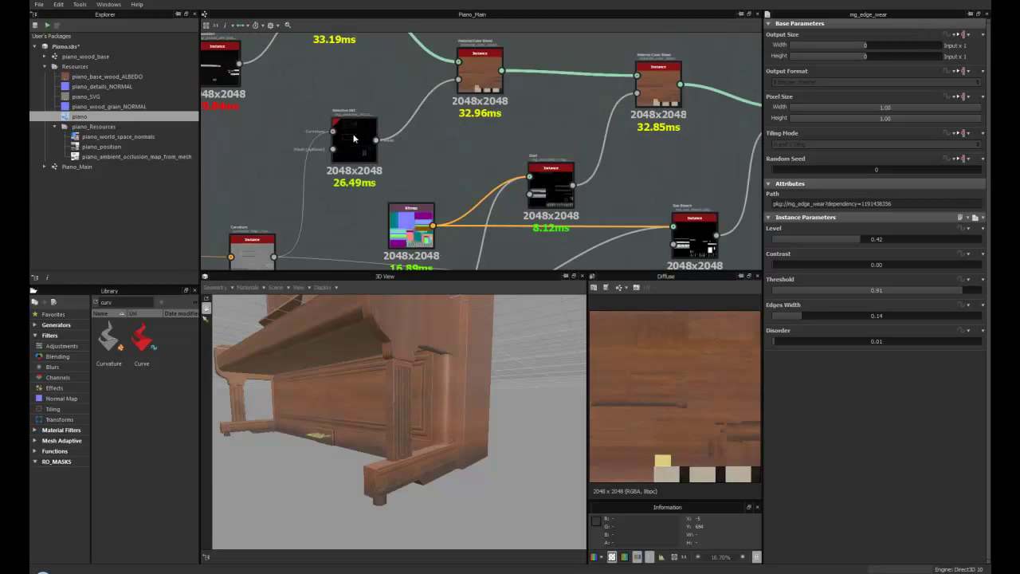
scroll(354, 119, "down", 5)
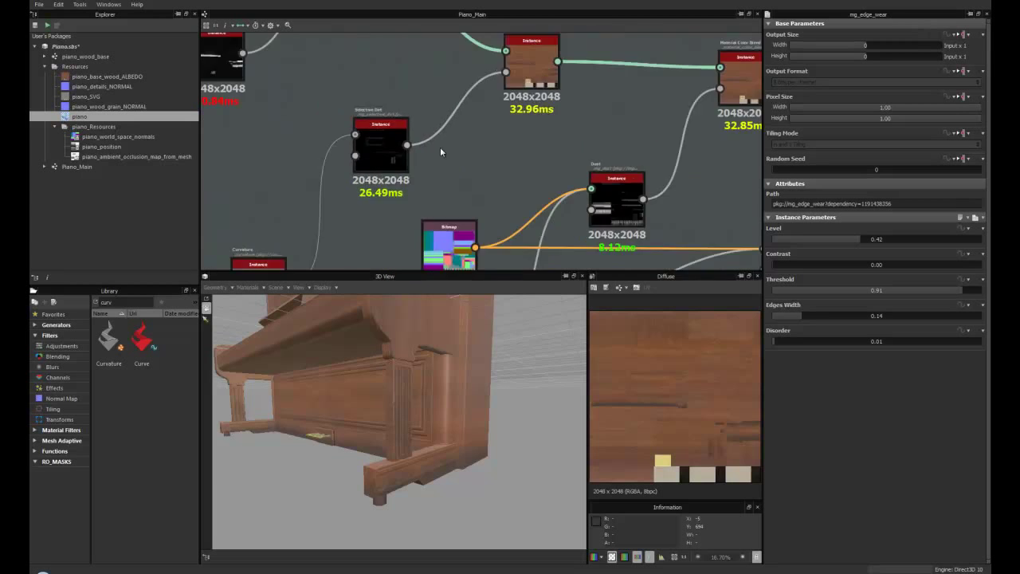
left_click_drag(358, 118, 295, 118)
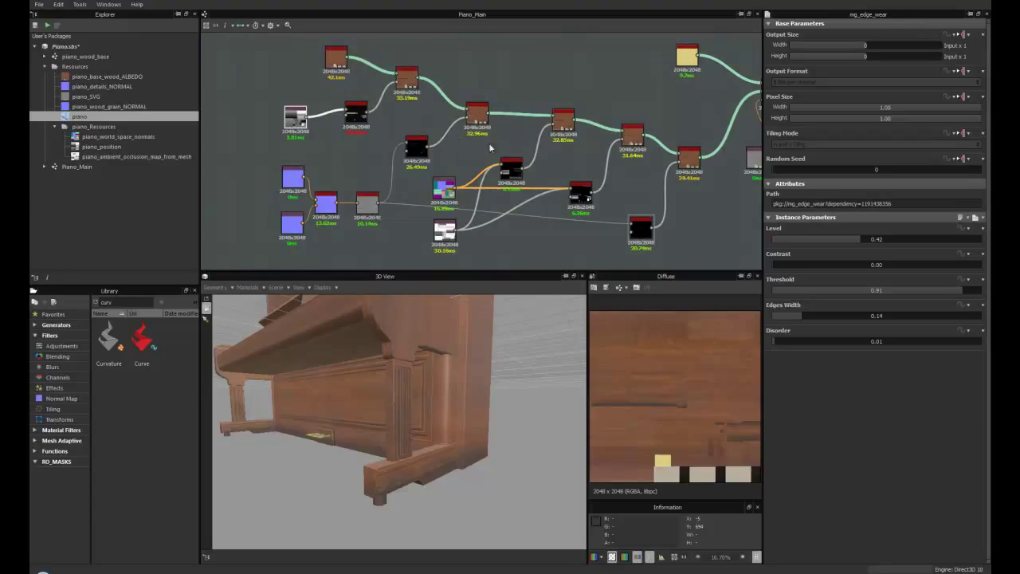
scroll(491, 153, "down", 2)
middle_click_drag(539, 153, 478, 141)
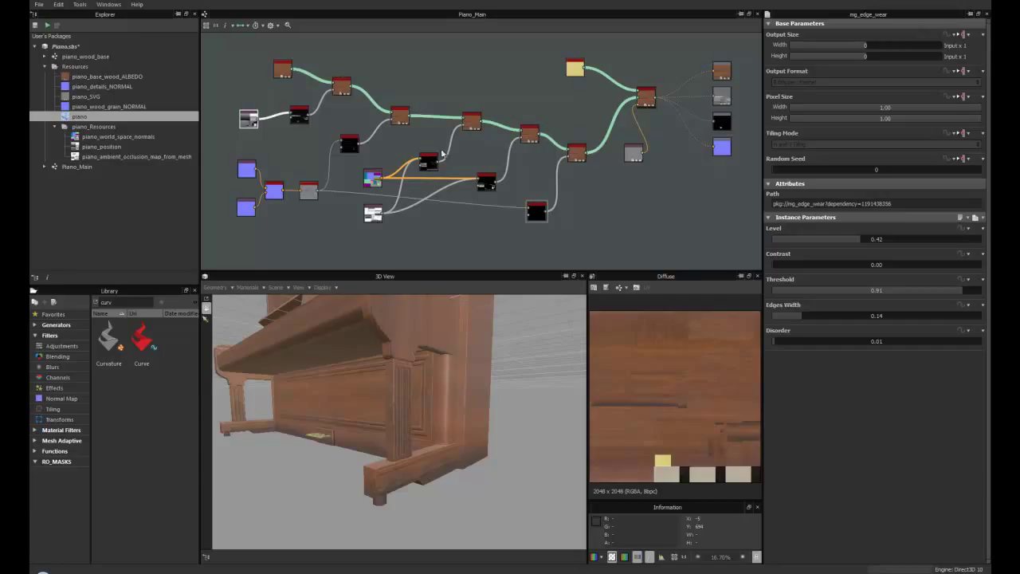
Nudge the Dust mask, the blend node masked by Selective Dirt and the piano_wood_base node slightly
left_click_drag(428, 162, 432, 157)
left_click_drag(400, 116, 409, 112)
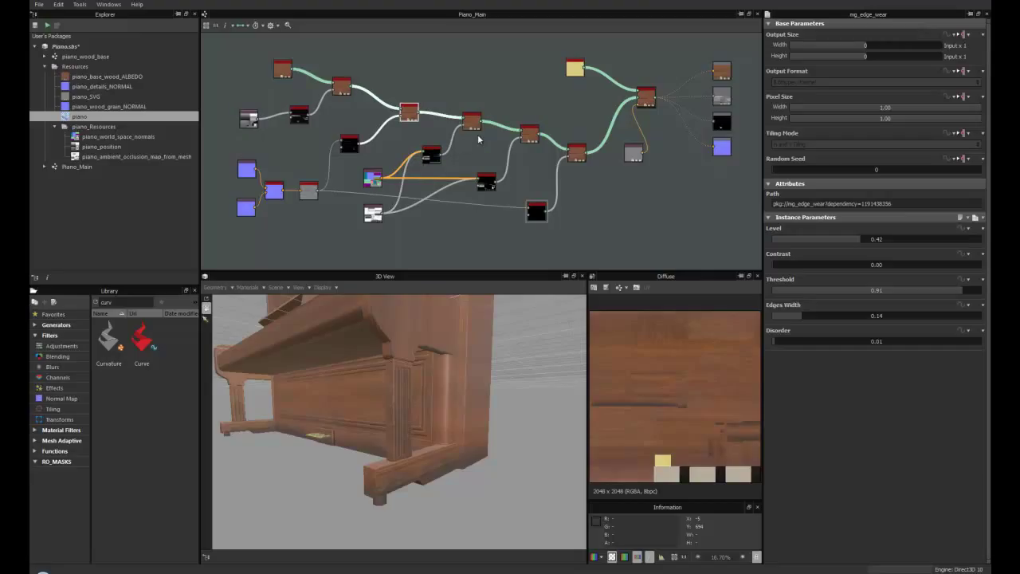
left_click_drag(288, 72, 286, 68)
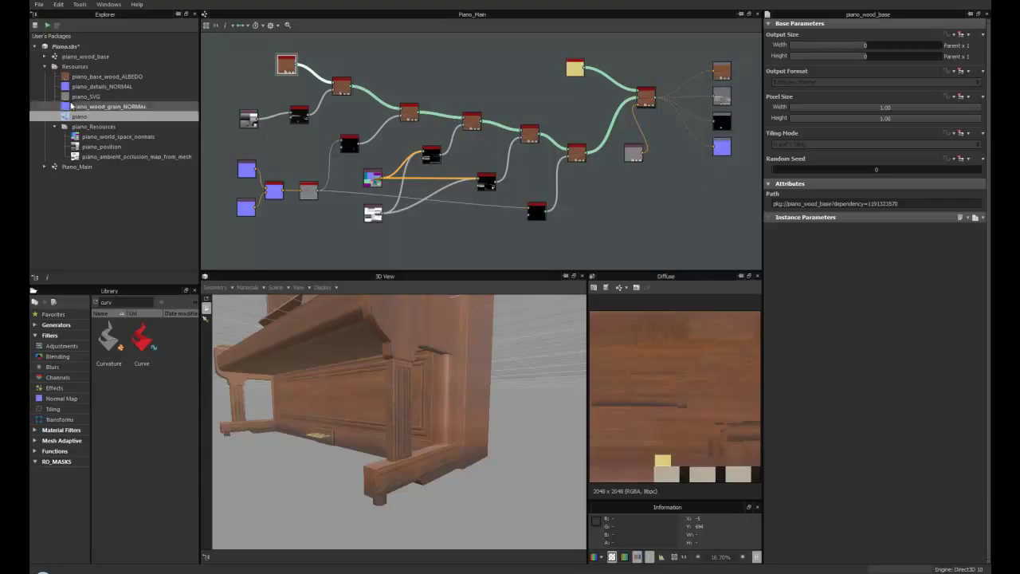
Show the Piano.sbs package's options for linking resources and close them without choosing one
right_click(63, 47)
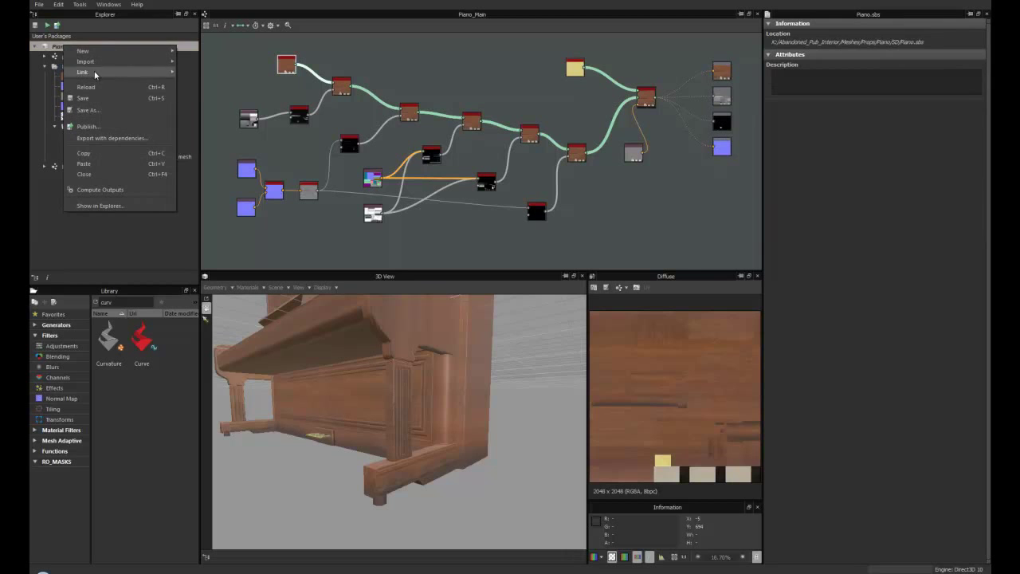
mouse_move(127, 74)
left_click(270, 42)
Collapse the Resources folder and show the Piano_Main graph's command for exporting outputs as bitmaps, without running it
left_click(45, 66)
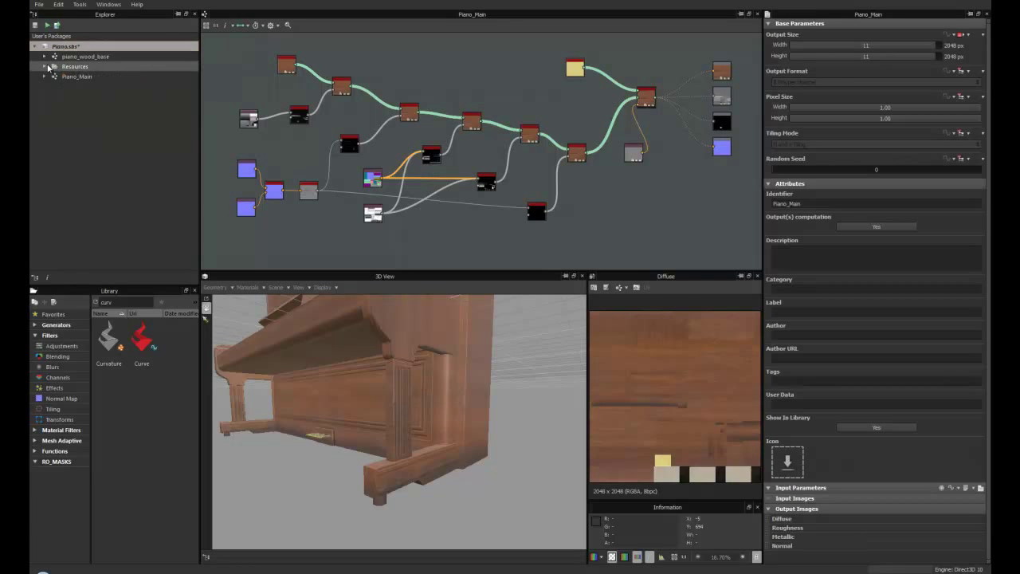
left_click(56, 77)
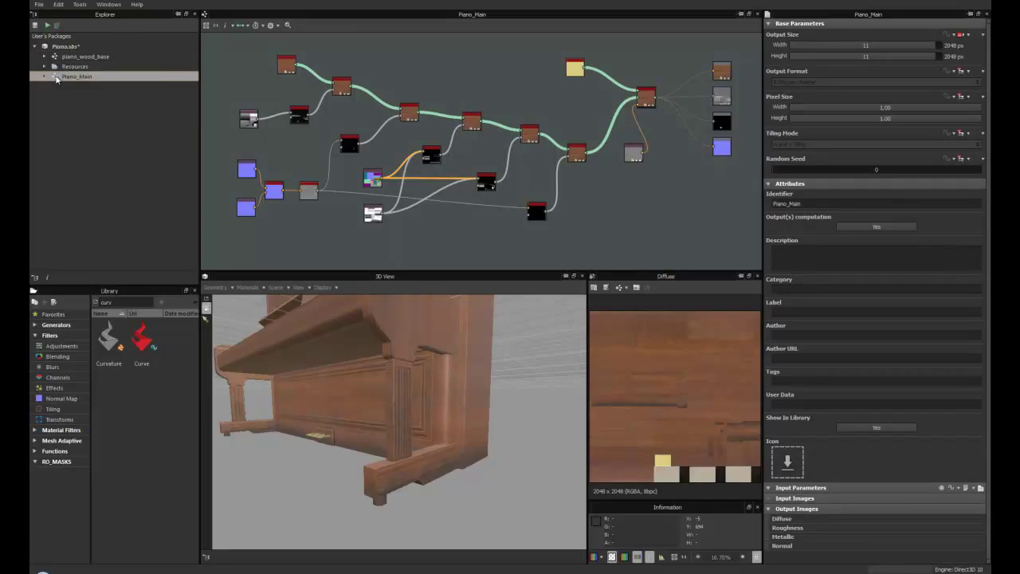
right_click(56, 77)
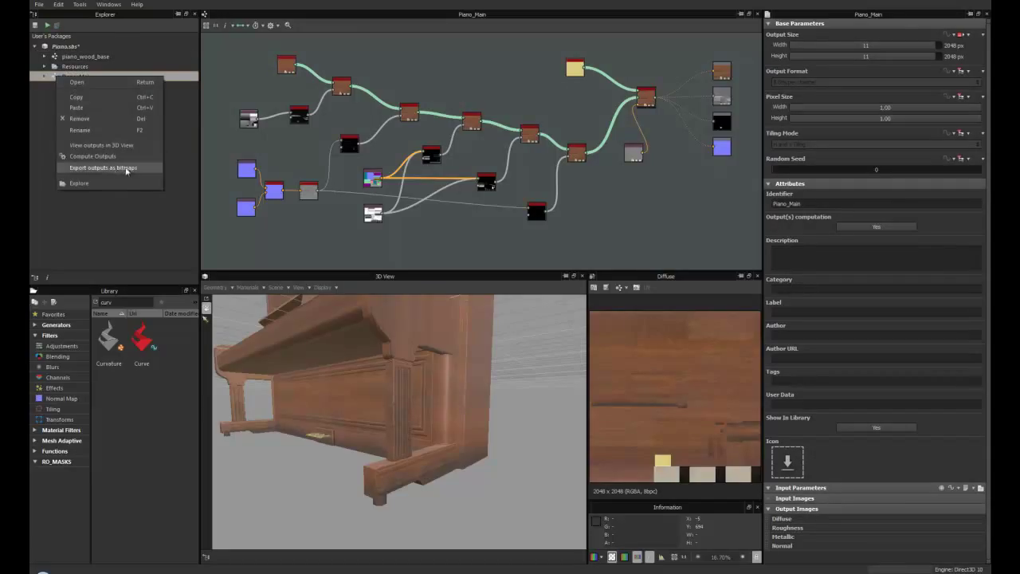
left_click(495, 63)
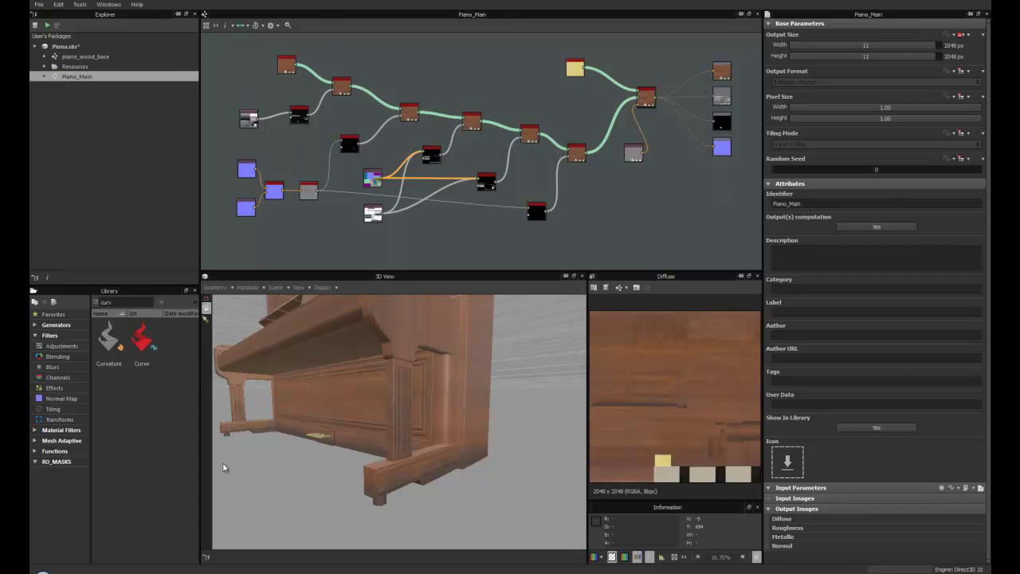
Switch to the piano_COMP.psd texture document in Photoshop
key("alt+Tab")
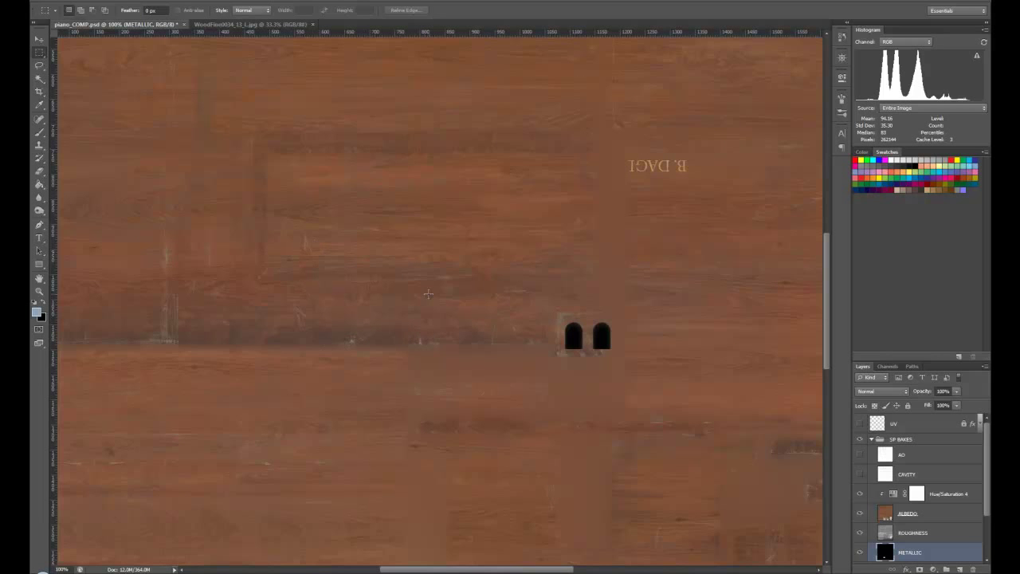
Hide the ALBEDO, ROUGHNESS and METALLIC layers in turn to inspect the full texture sheet down to its normal map
key("ctrl+minus")
left_click_drag(415, 328, 403, 282)
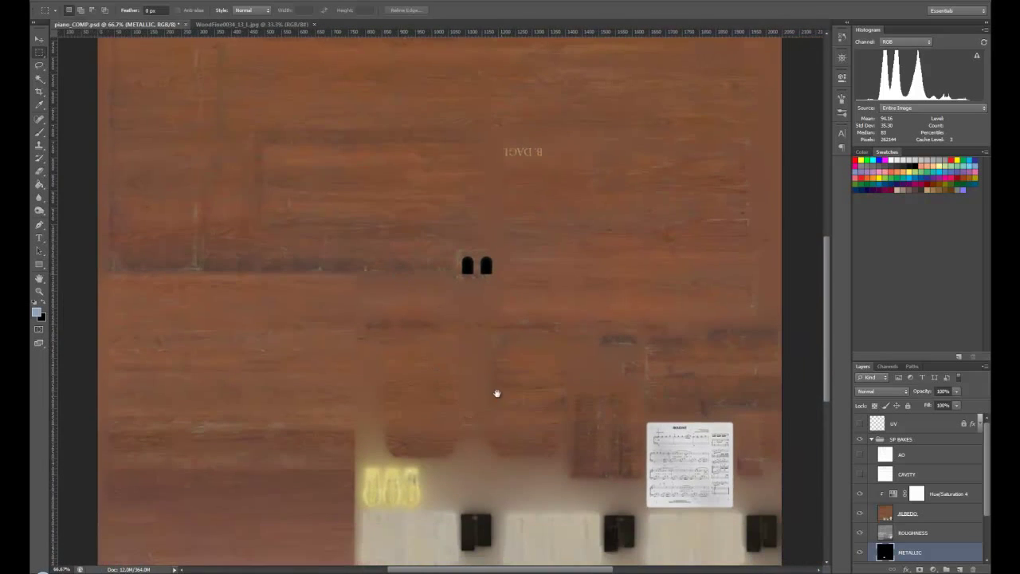
left_click_drag(480, 386, 448, 332)
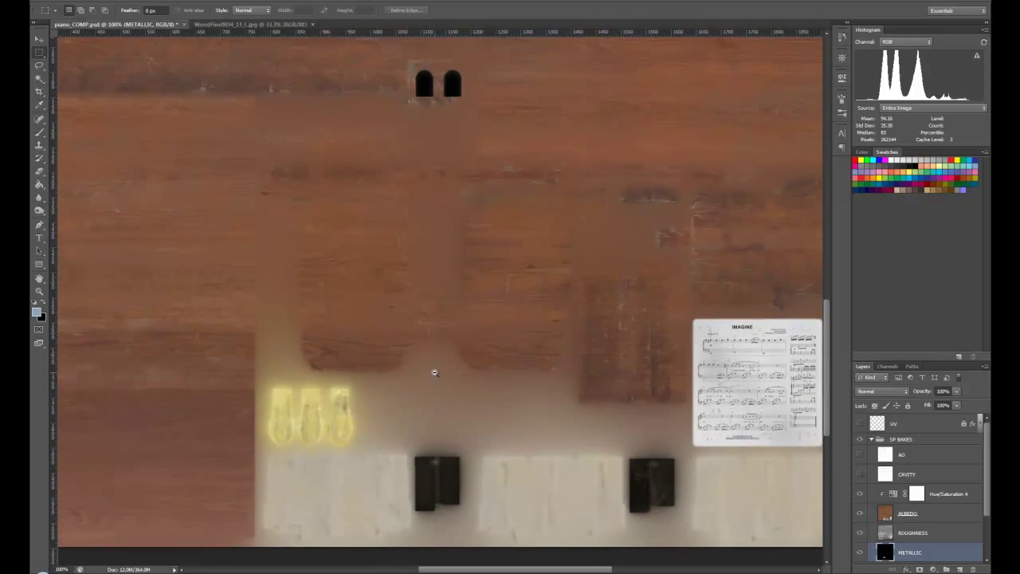
left_click(434, 373, "alt")
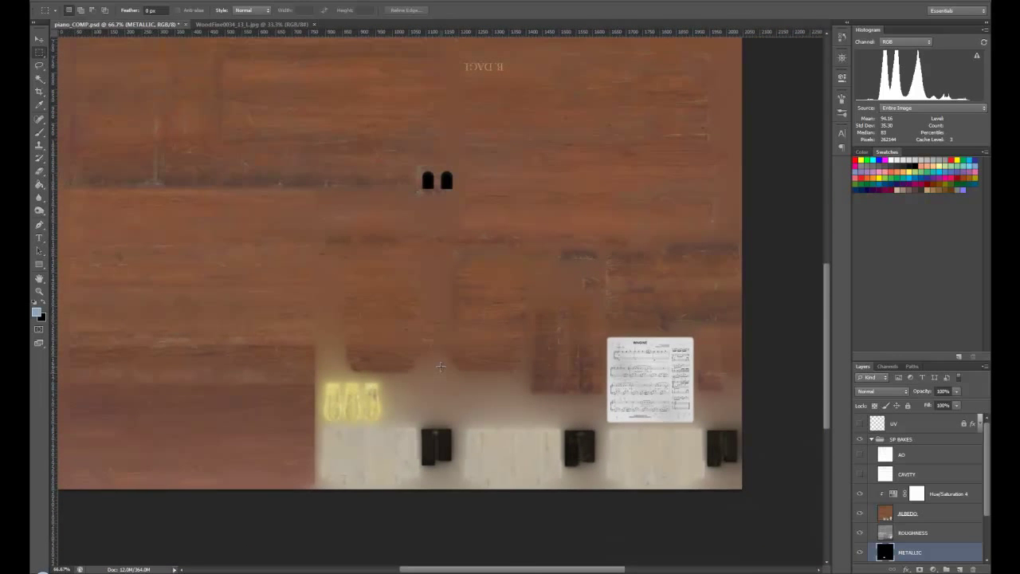
left_click(441, 364, "alt")
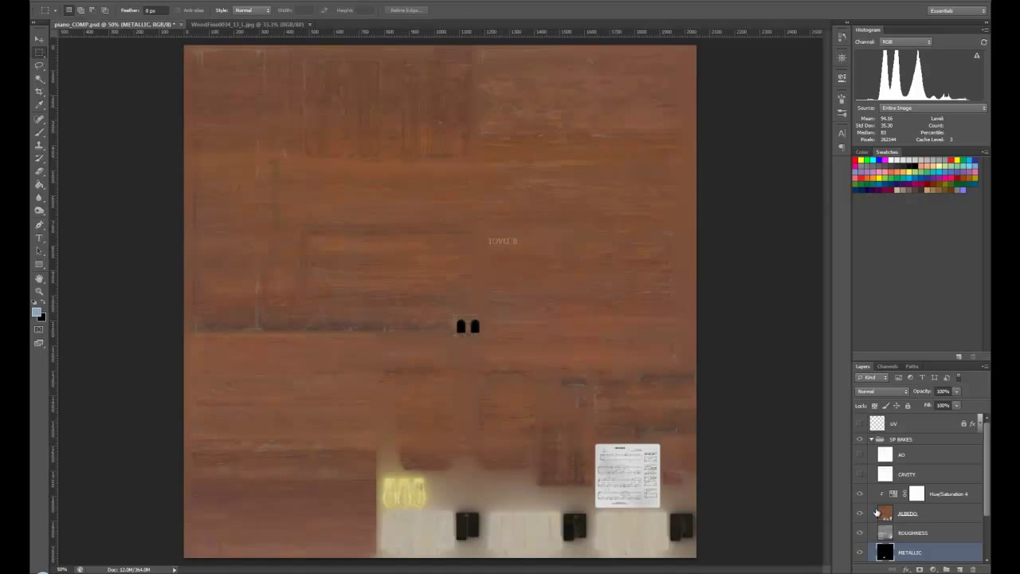
left_click(859, 514)
left_click(860, 533)
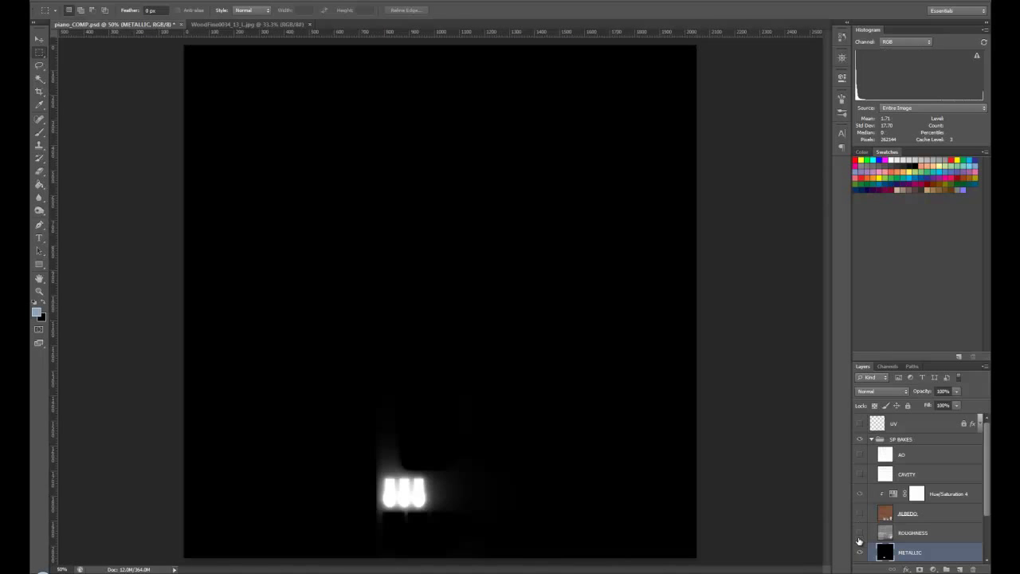
scroll(860, 548, "down", 3)
left_click(860, 493)
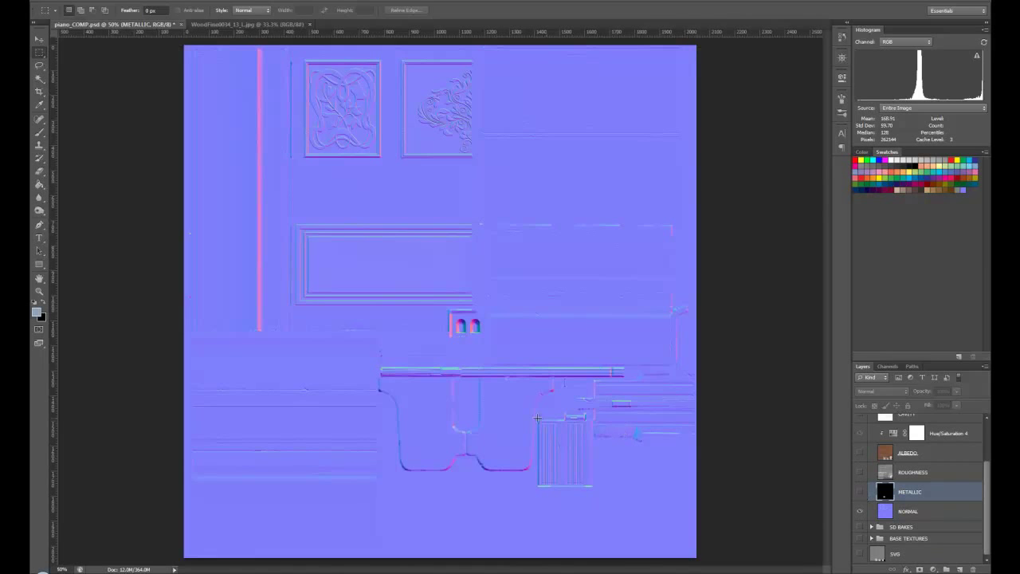
Turn the METALLIC, ROUGHNESS and ALBEDO layers back on
left_click(860, 493)
left_click(860, 472)
left_click(860, 453)
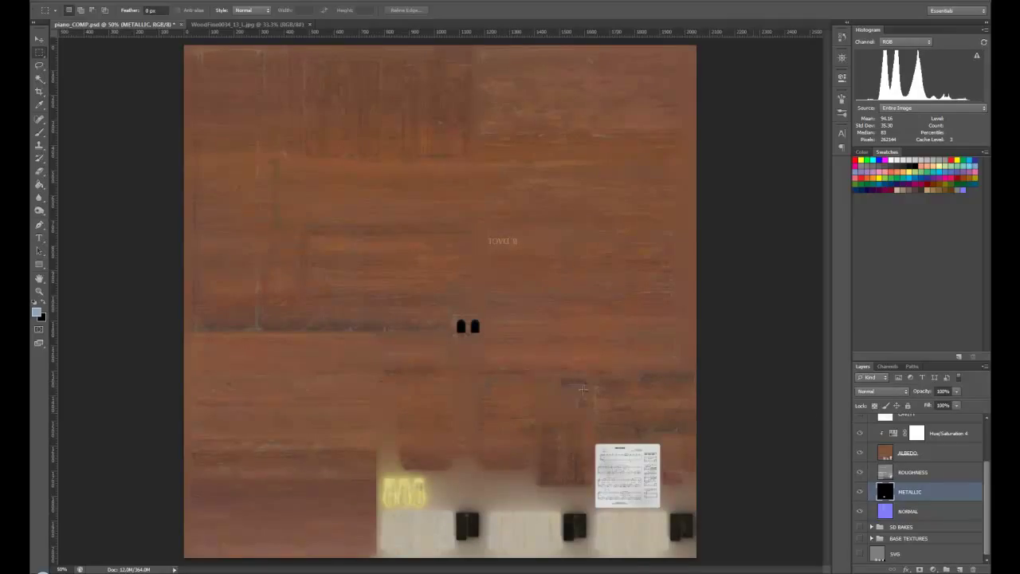
Collapse and hide the SP BAKES group, and make the BASE TEXTURES group visible and expanded
scroll(868, 429, "up", 3)
left_click(873, 440)
left_click(873, 440)
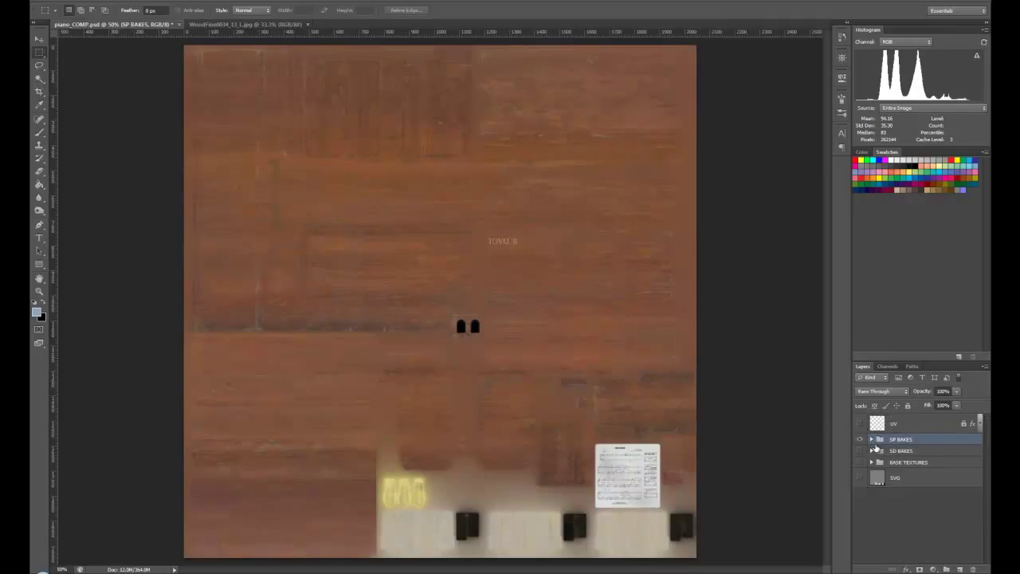
left_click(859, 462)
left_click(860, 440)
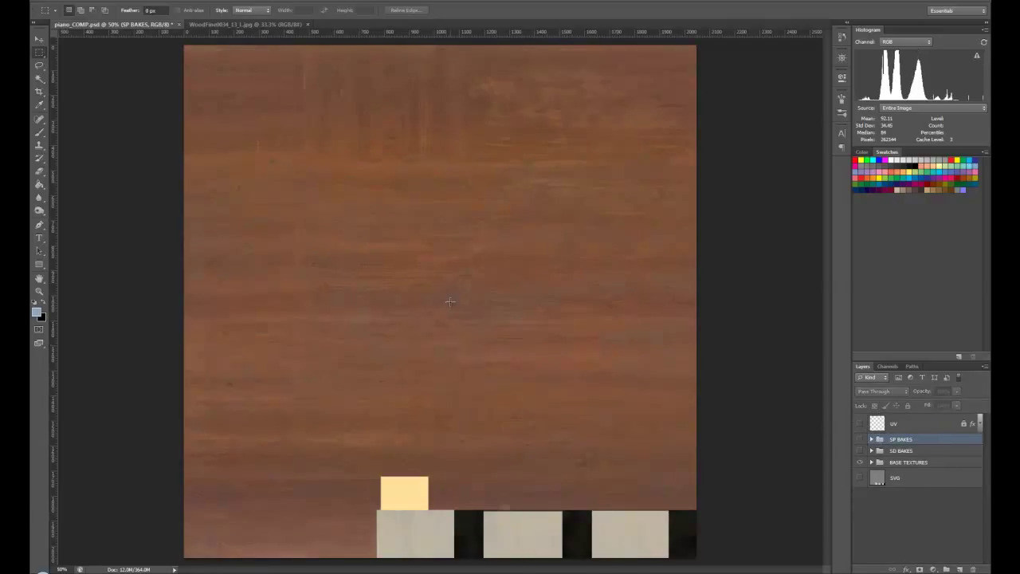
left_click(872, 462)
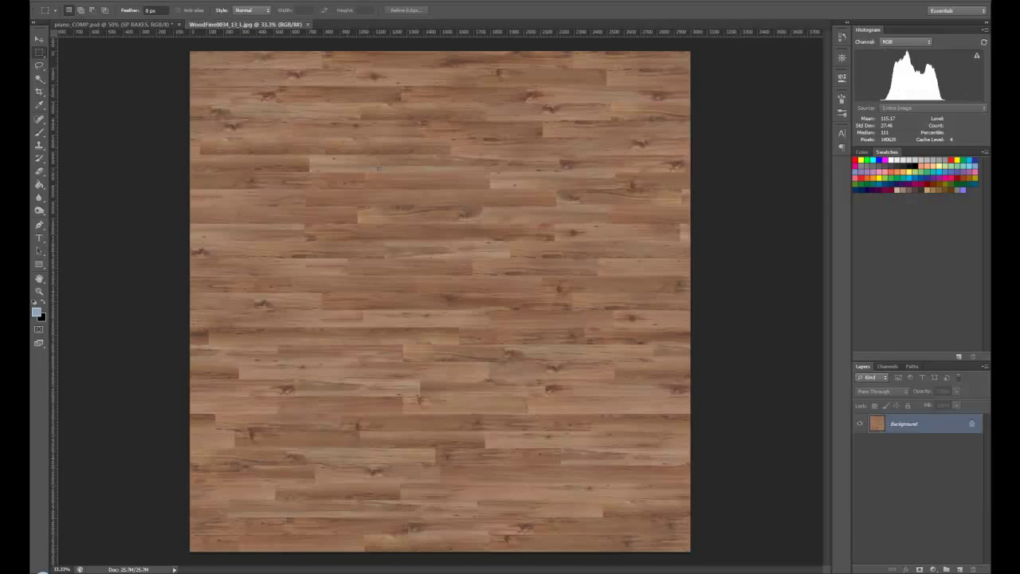
In WoodFine0034_13_L.jpg, copy a plank area of about 1130 × 1155 px to its own layer and delete the Background layer
left_click(247, 25)
left_click_drag(417, 118, 604, 310)
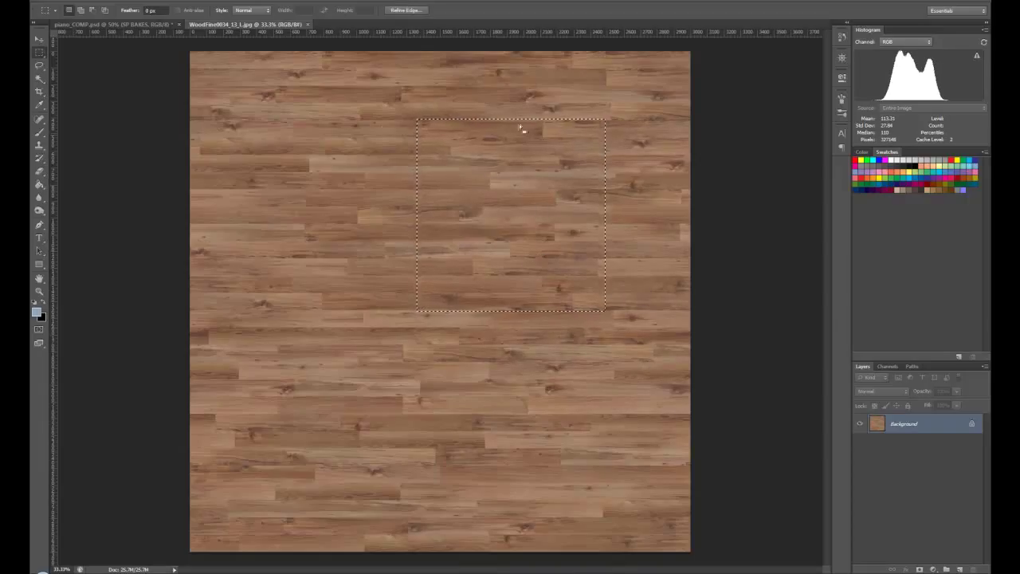
left_click(102, 0)
left_click(476, 175)
key("ctrl+j")
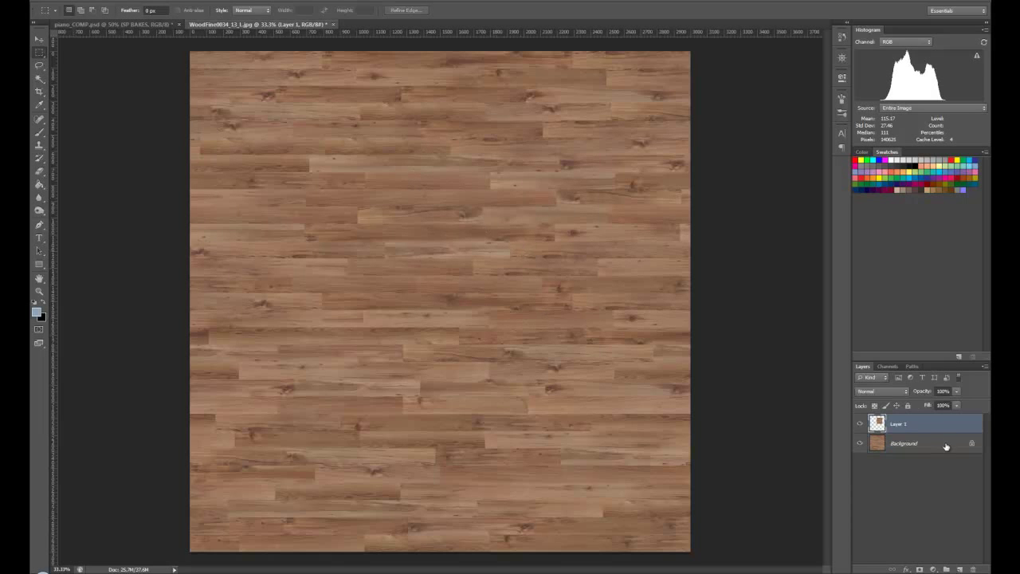
left_click_drag(905, 443, 973, 569)
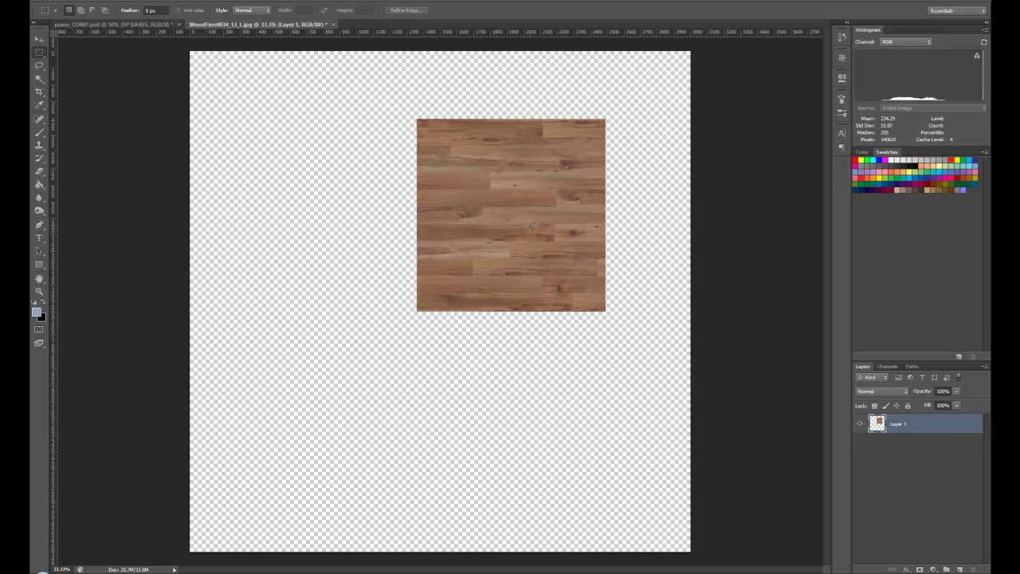
Crop the wood image to the bounds of the copied plank patch and clear the selection
key("v")
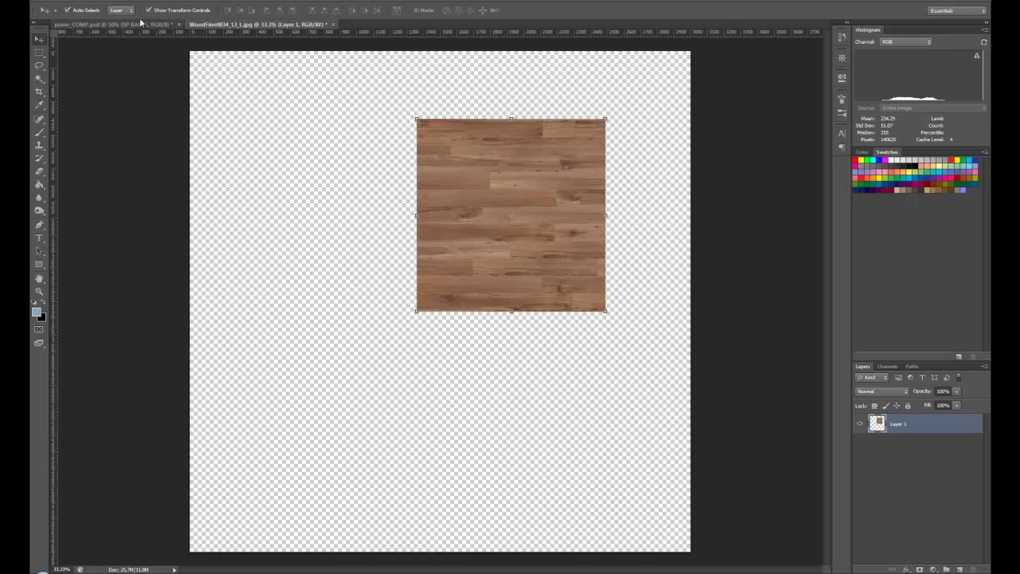
left_click(96, 1)
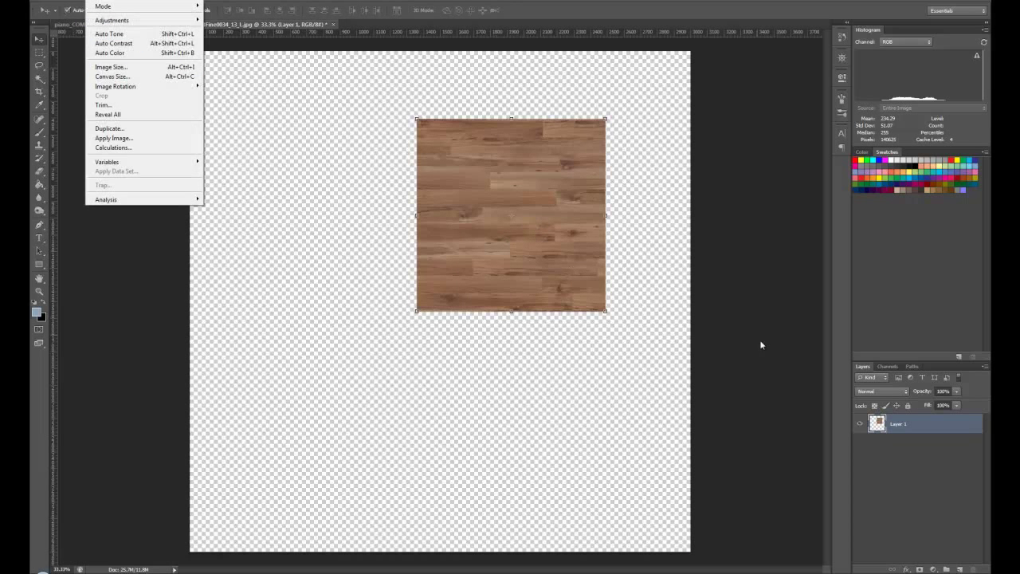
left_click(877, 424, "ctrl")
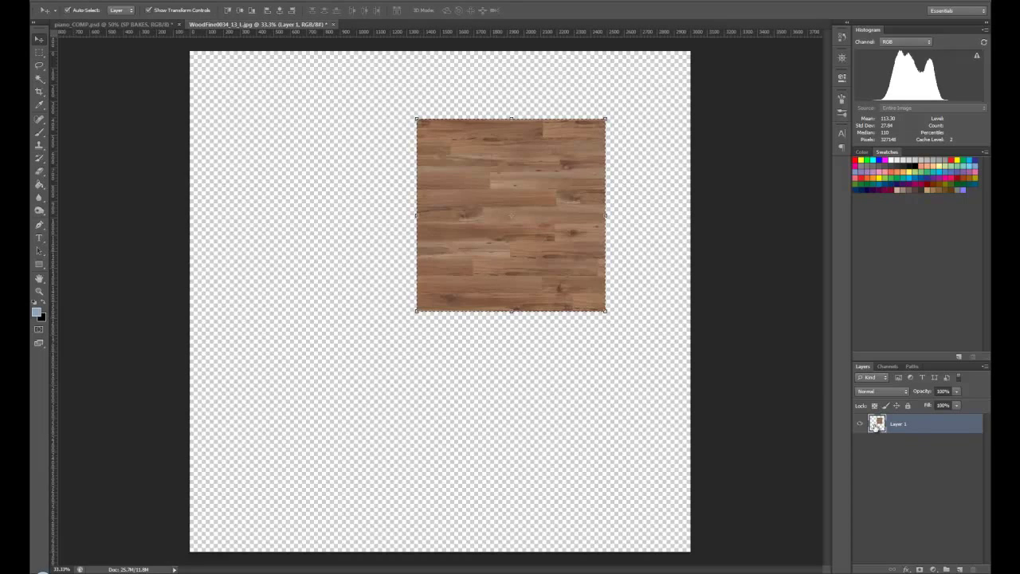
left_click(96, 1)
left_click(106, 97)
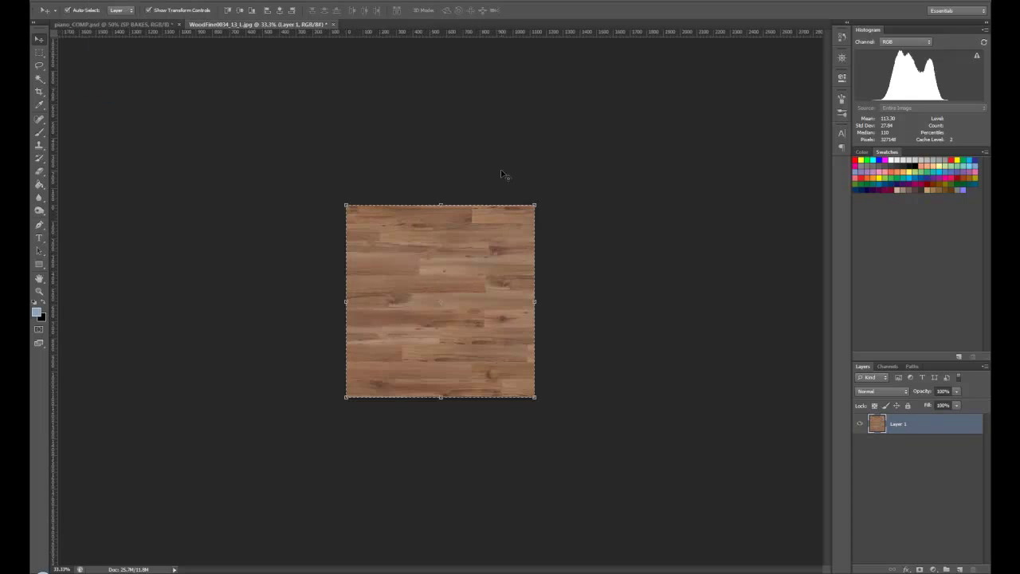
key("ctrl+plus")
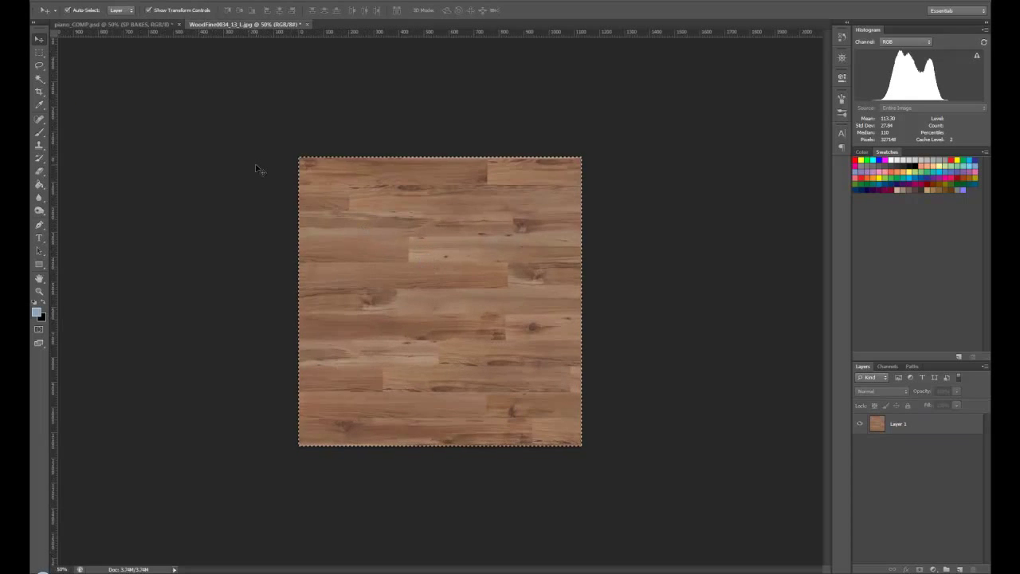
key("ctrl+d")
left_click(405, 244)
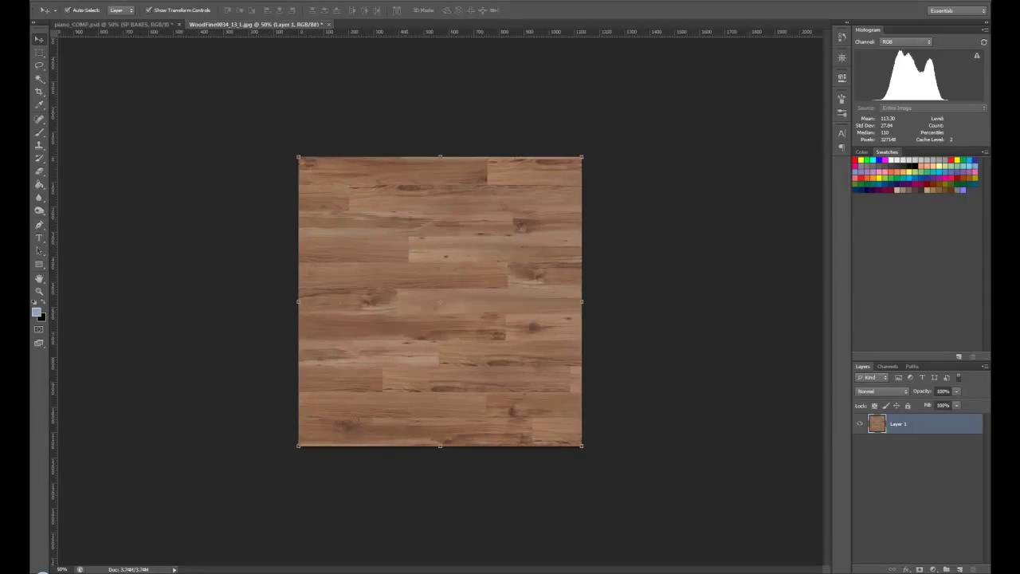
Shrink the wood image to 24 × 24 pixels using Nearest Neighbor resampling without constrained proportions
left_click(98, 1)
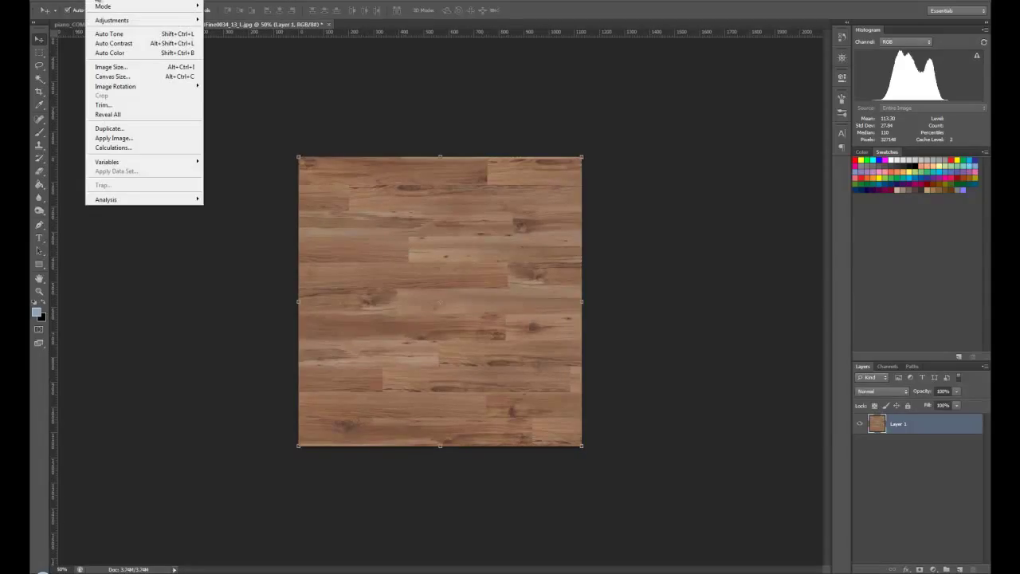
left_click(111, 69)
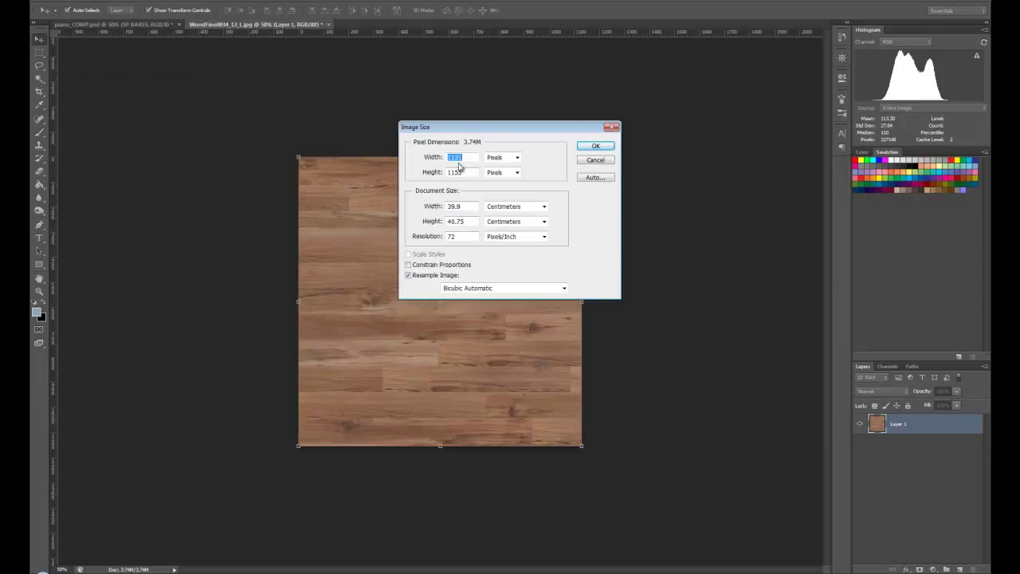
type("24")
key("Tab")
type("24")
left_click(510, 288)
left_click(480, 298)
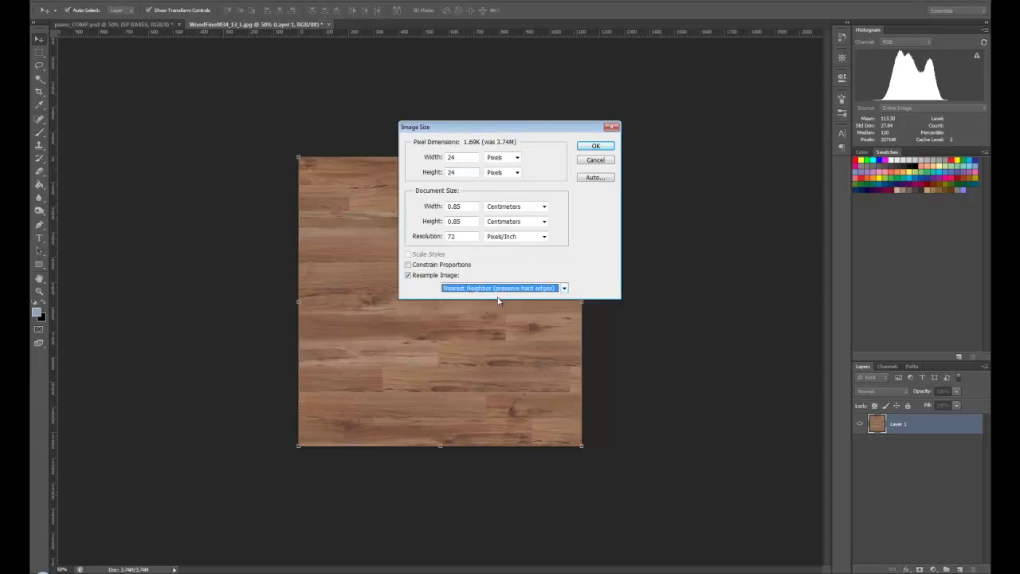
left_click(597, 148)
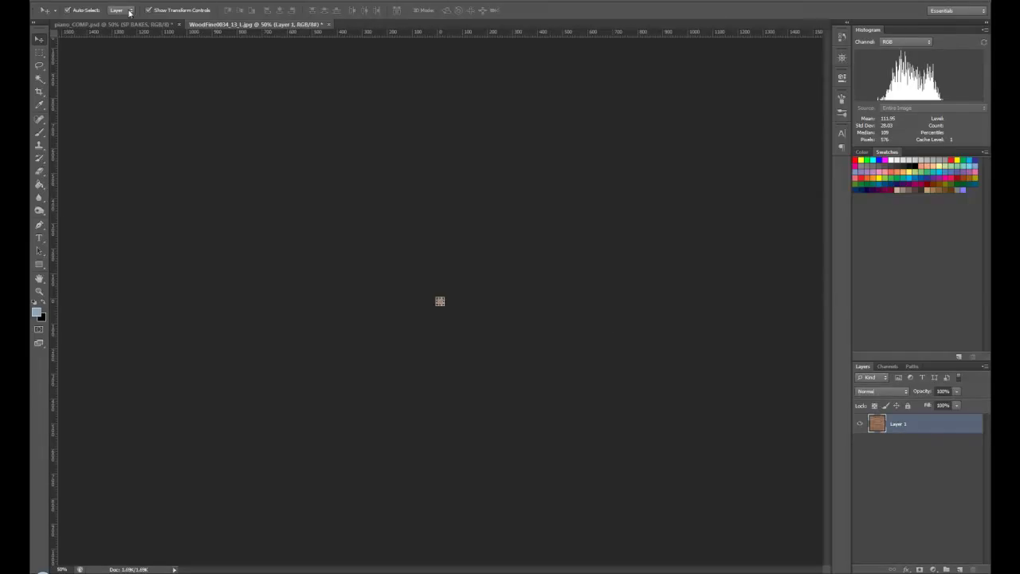
Enlarge the wood image to 512 × 512 pixels with hard-edged Nearest Neighbor resampling
left_click(103, 2)
mouse_move(126, 20)
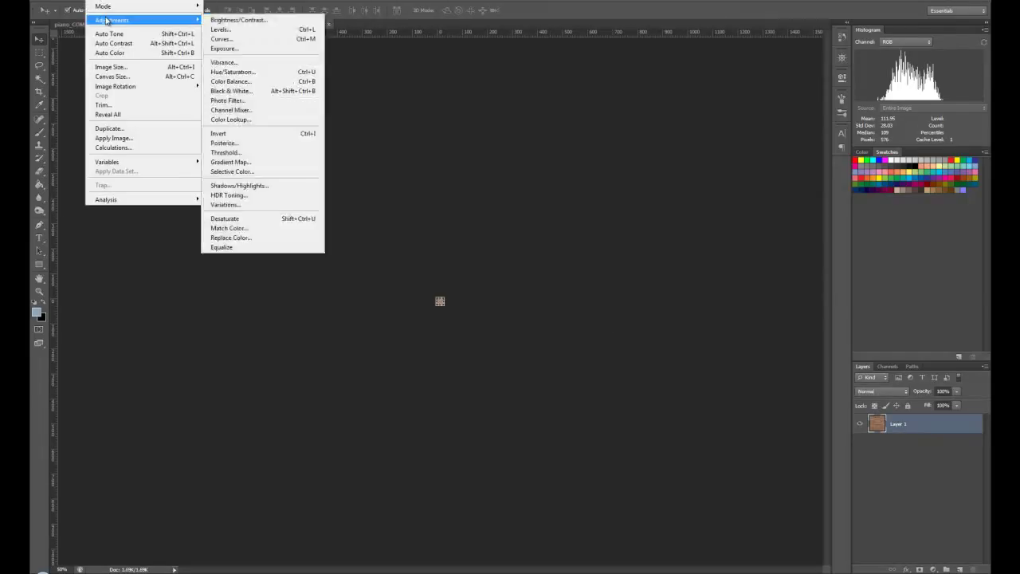
left_click(111, 68)
type("512")
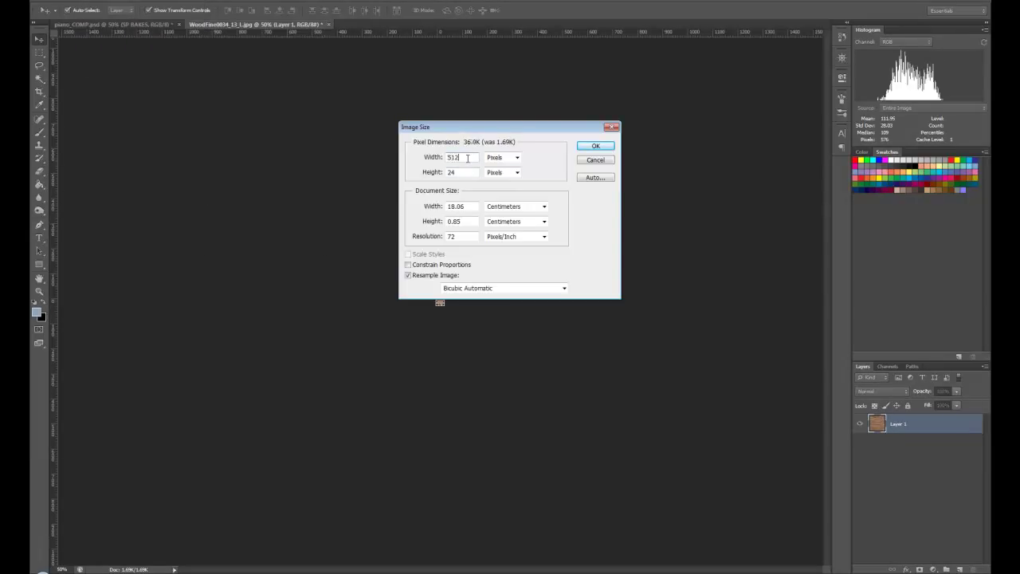
key("Tab")
type("512")
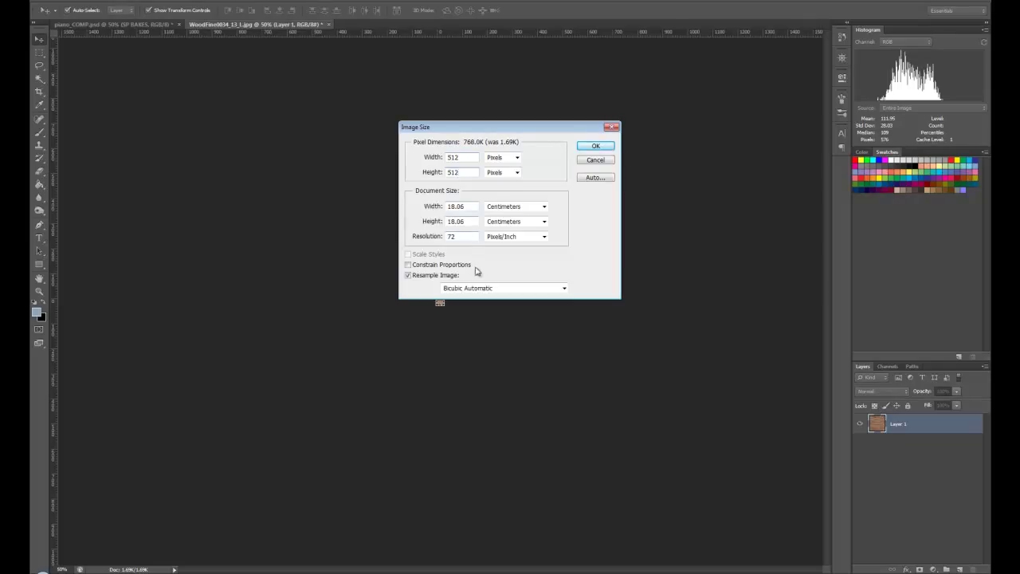
left_click(488, 288)
left_click(496, 297)
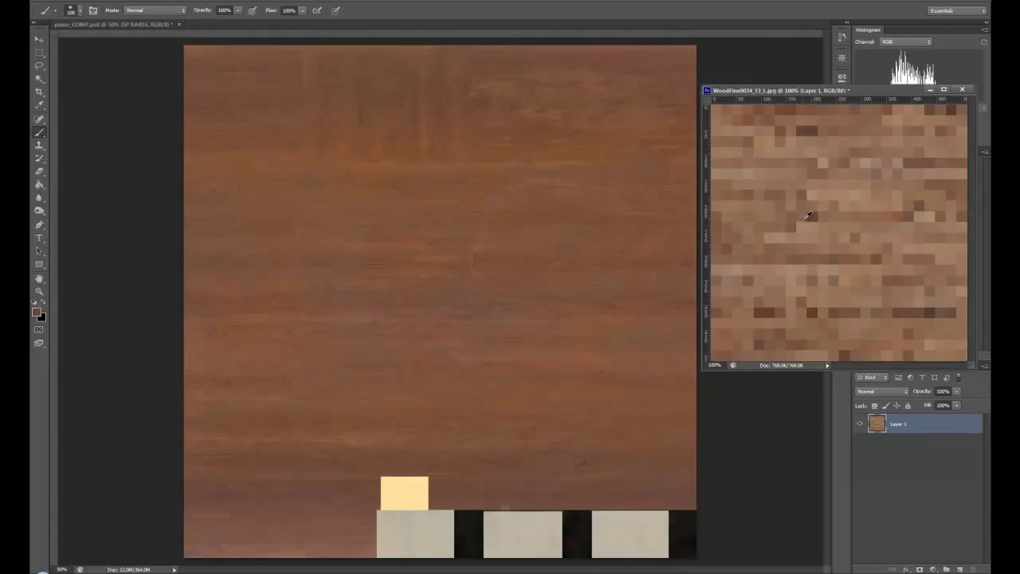
Sample several brown tones from the pixelated wood image as the foreground colour and keep its floating window beside the piano texture
left_click(800, 198, "alt")
left_click(814, 253, "alt")
left_click(755, 247, "alt")
left_click(755, 198, "alt")
left_click(929, 278, "alt")
left_click(726, 275, "alt")
left_click(786, 175, "alt")
left_click_drag(860, 88, 703, 70)
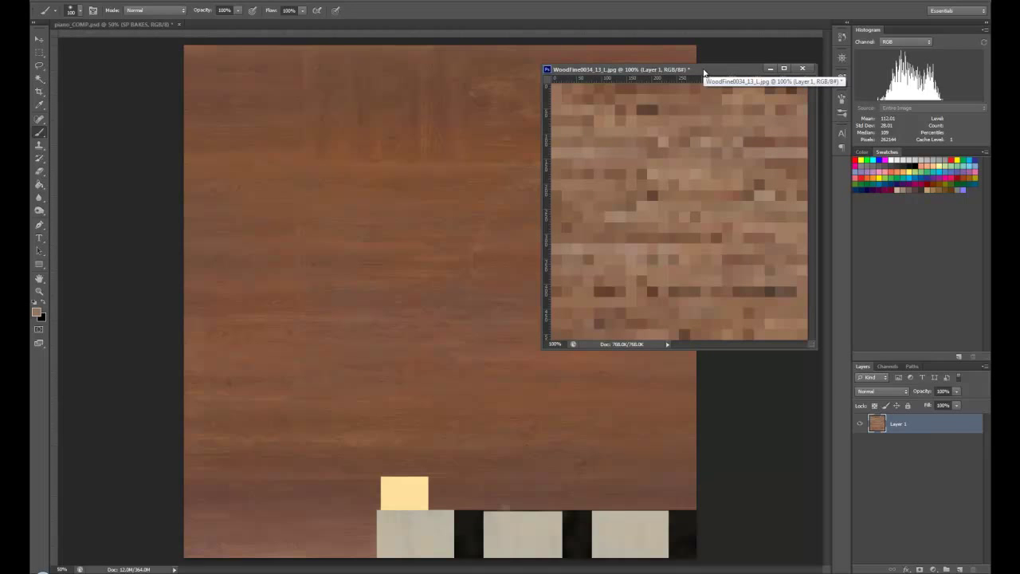
left_click_drag(704, 73, 860, 65)
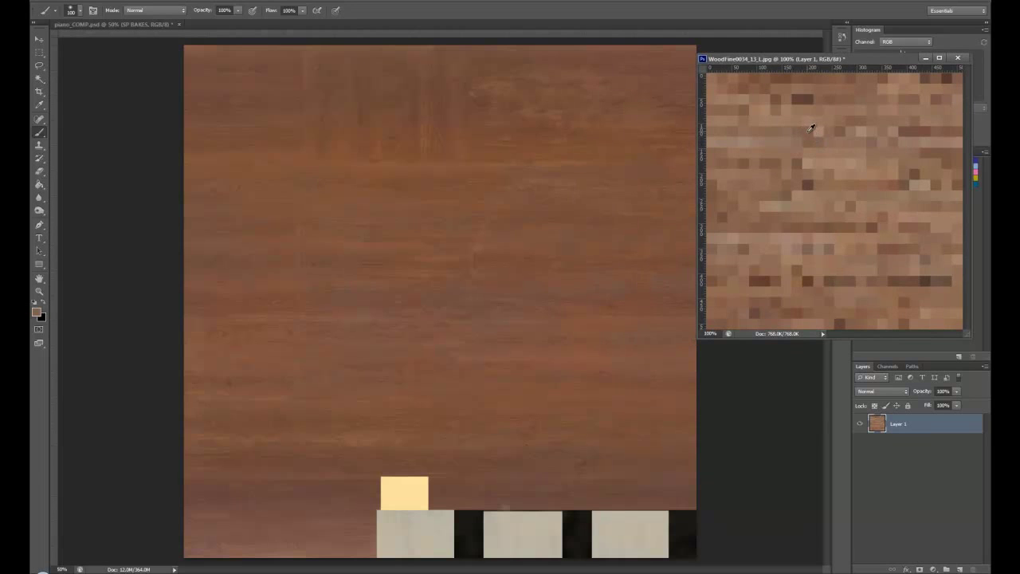
In piano_COMP.psd, expand the ALBEDO group and view the settings of the gradient fill above WOOD copy, leaving them unchanged
left_click(162, 41)
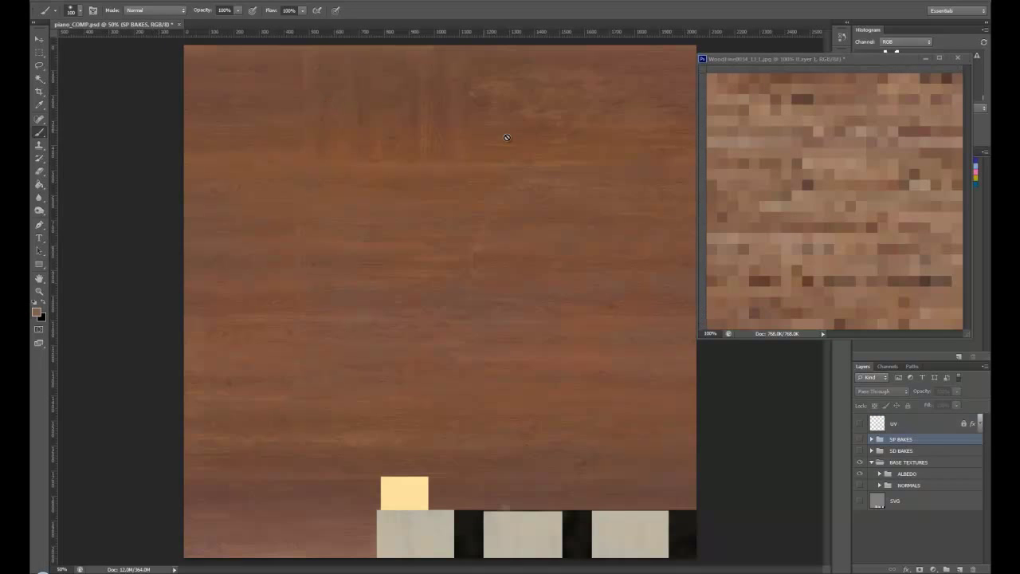
left_click(880, 474)
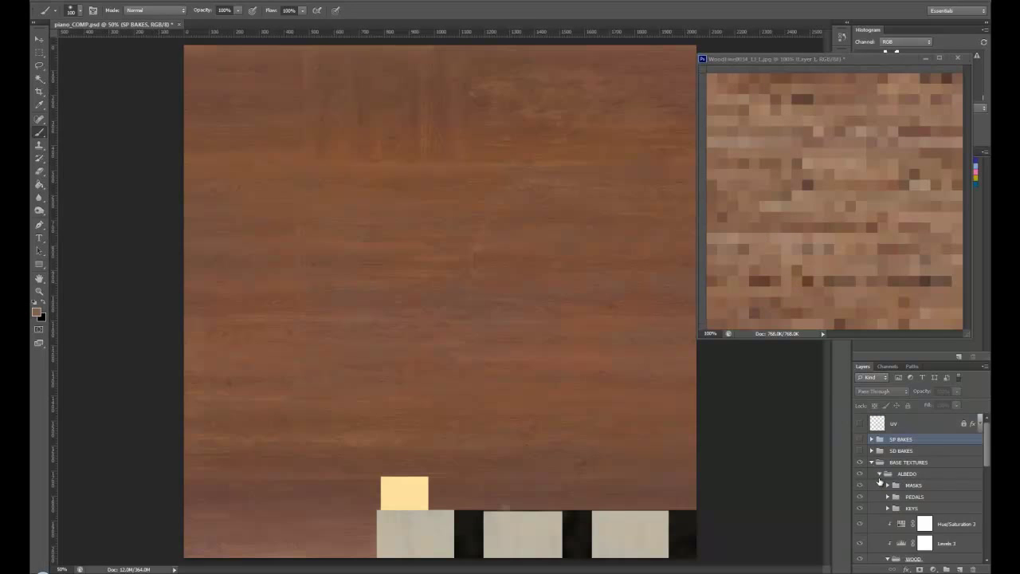
scroll(909, 502, "down", 5)
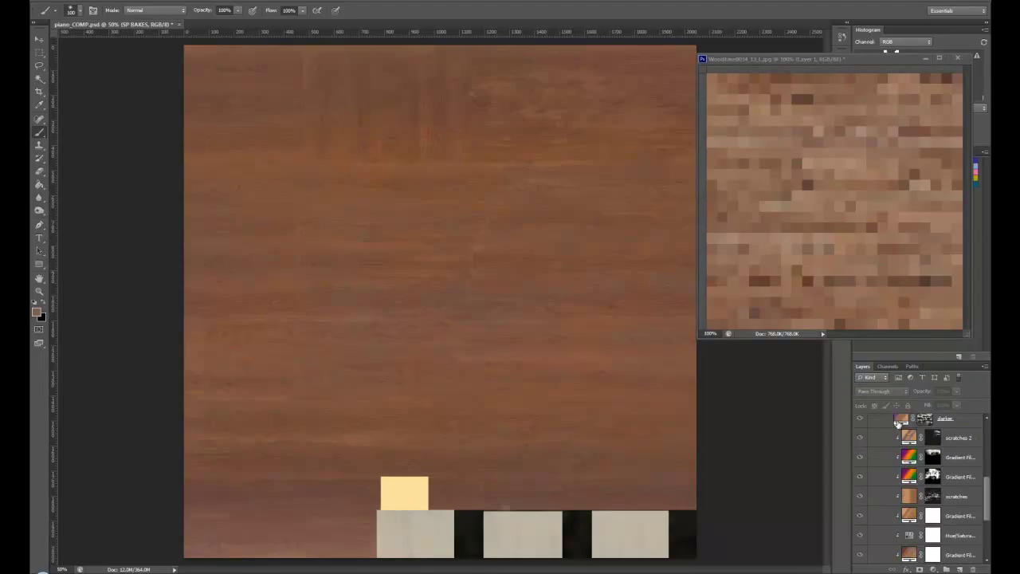
scroll(906, 507, "down", 1)
scroll(905, 507, "down", 4)
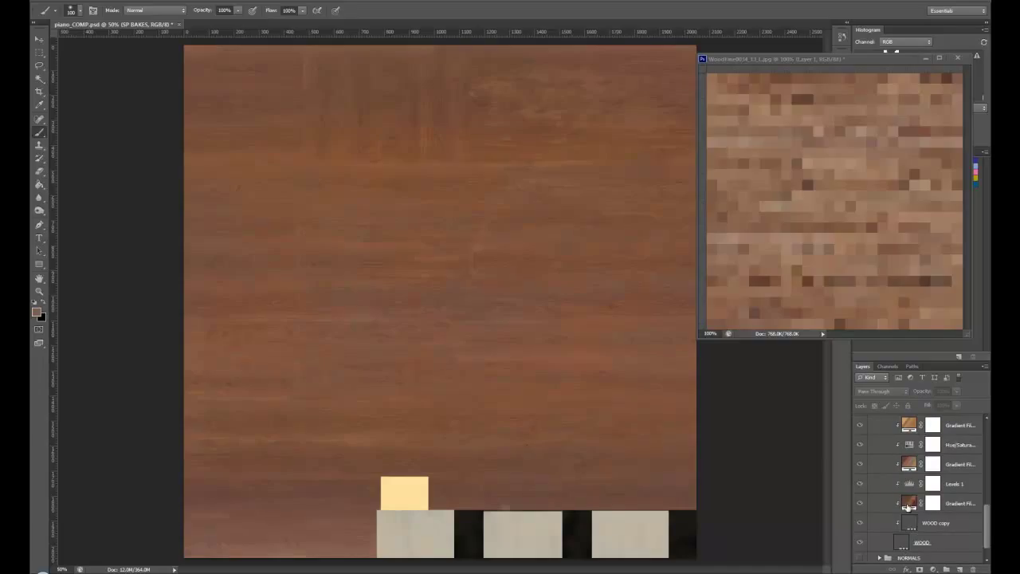
double_click(909, 502)
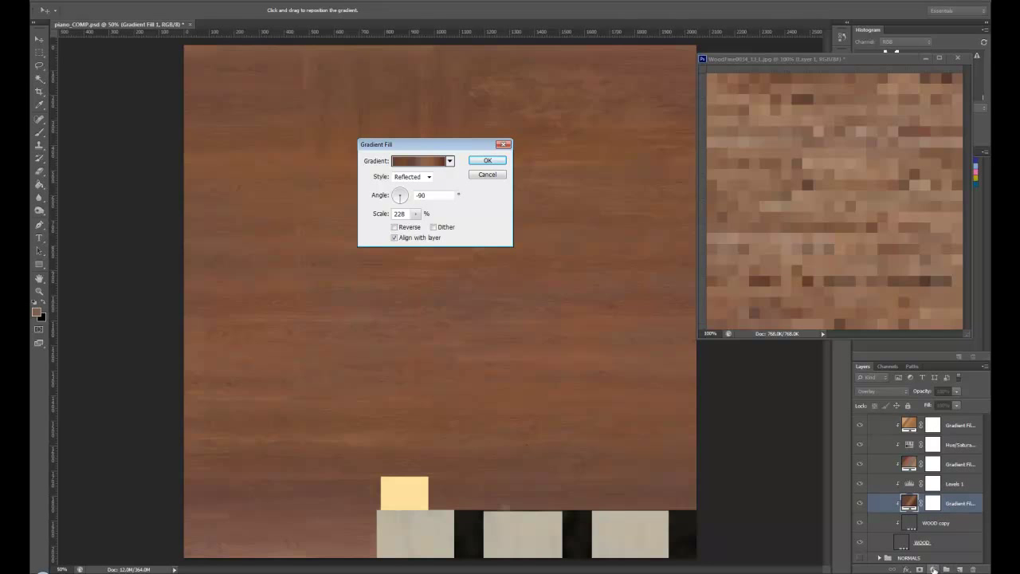
left_click(487, 174)
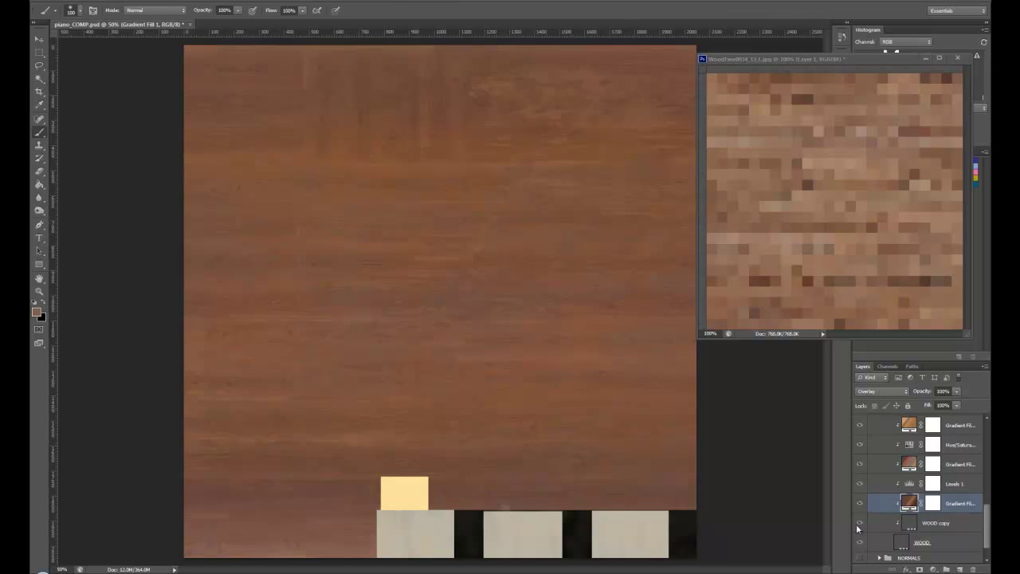
Try several brown tones sampled from the pixelated wood image for the first colour stop of the gradient fill above WOOD copy, and cancel
left_click(931, 569)
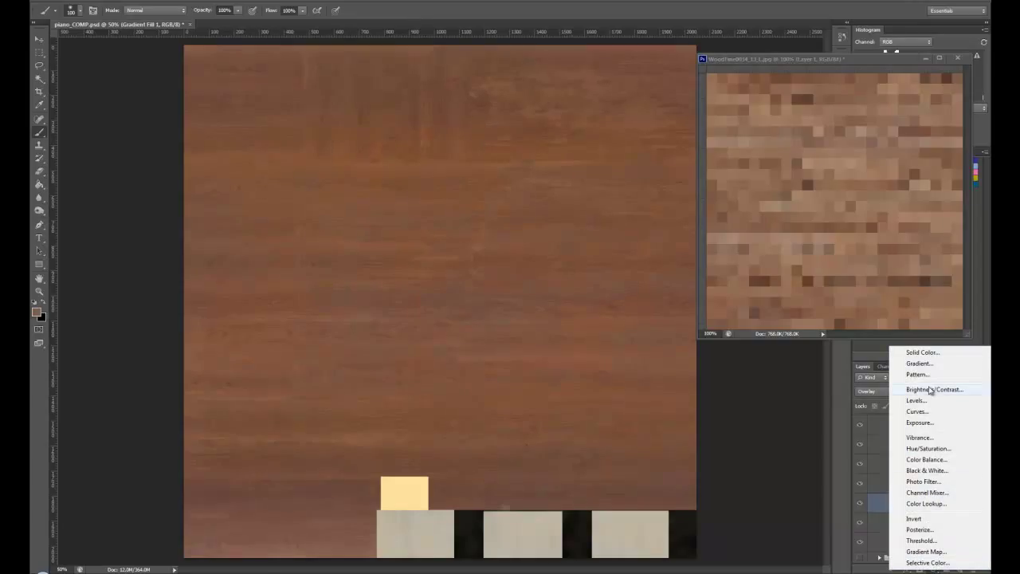
left_click(836, 500)
double_click(911, 504)
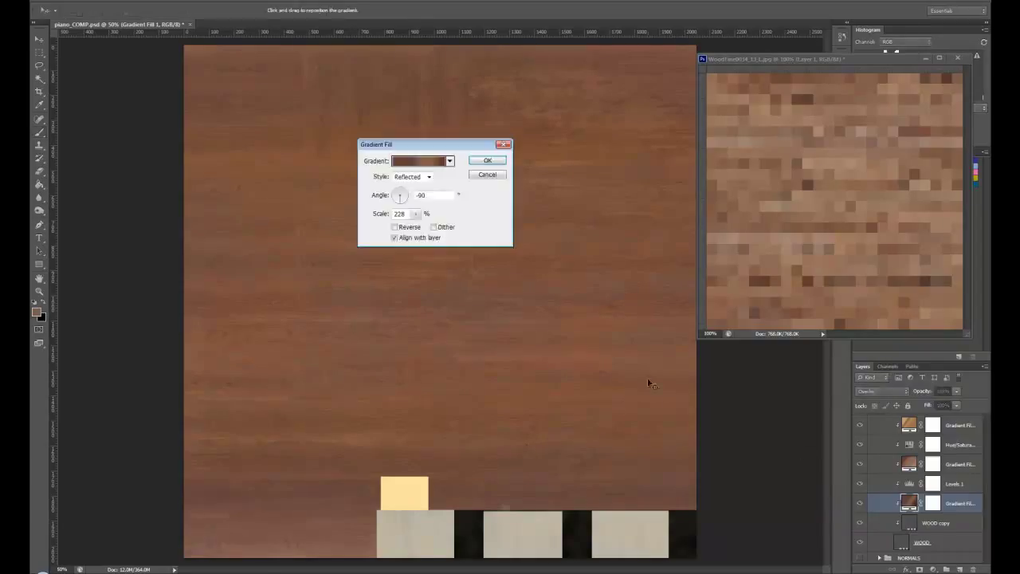
left_click(425, 165)
left_click_drag(614, 52, 496, 188)
left_click(428, 352)
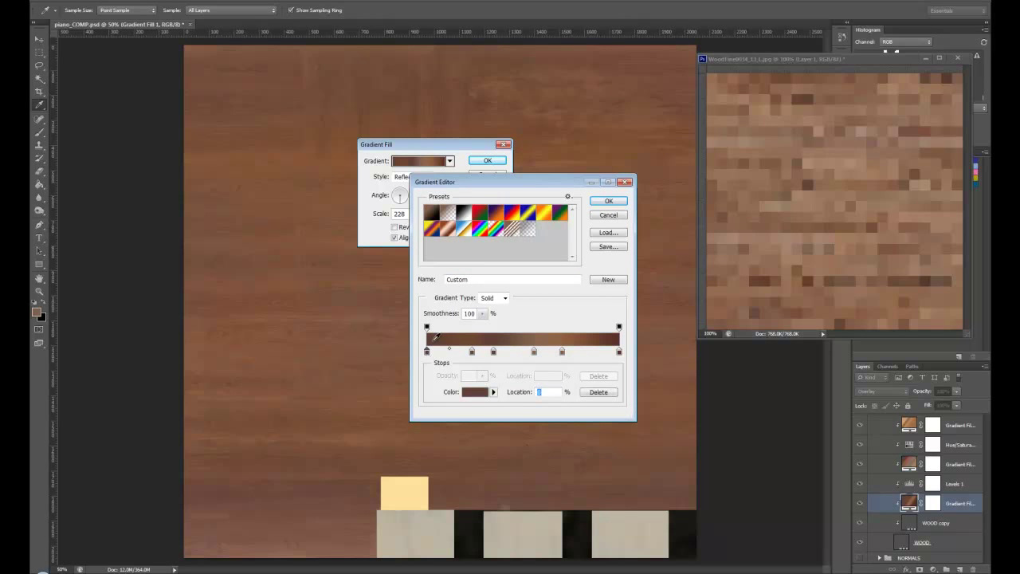
mouse_move(831, 223)
left_mouse_down()
mouse_move(822, 209)
mouse_move(847, 231)
left_mouse_up()
left_click(833, 135)
left_click(796, 116)
left_click(787, 216)
left_click(791, 209)
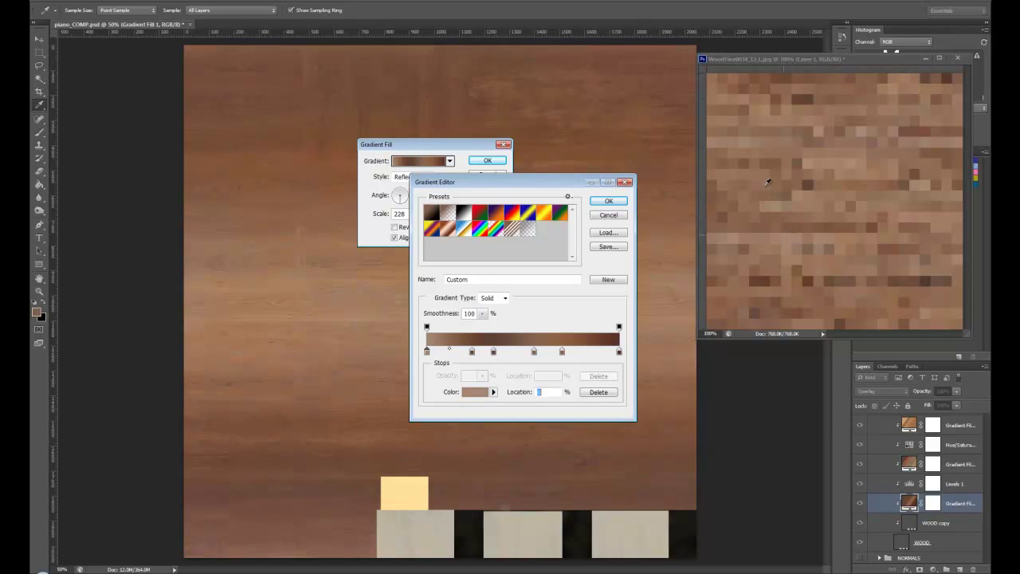
left_click(801, 194)
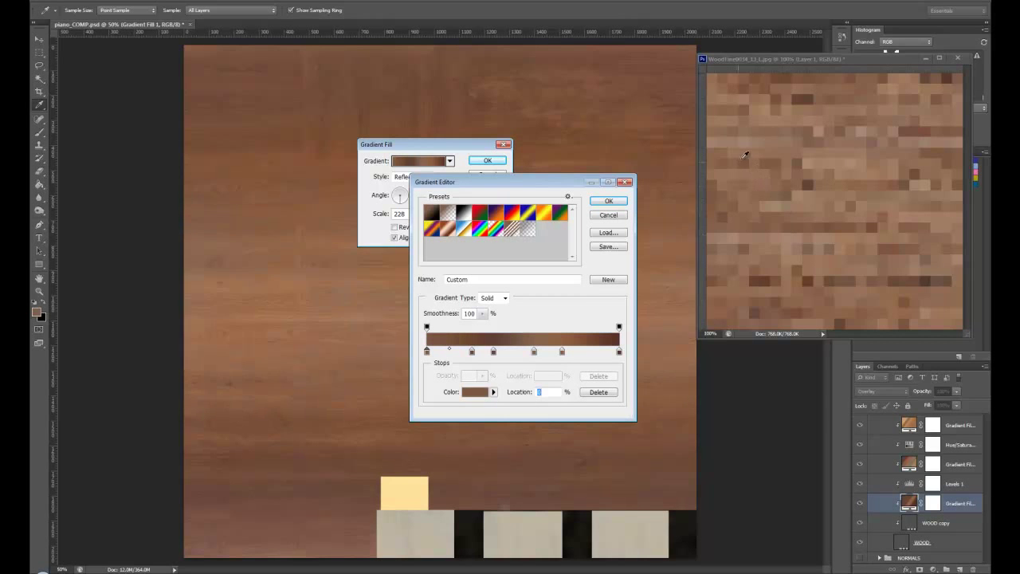
left_click(610, 215)
left_click(488, 174)
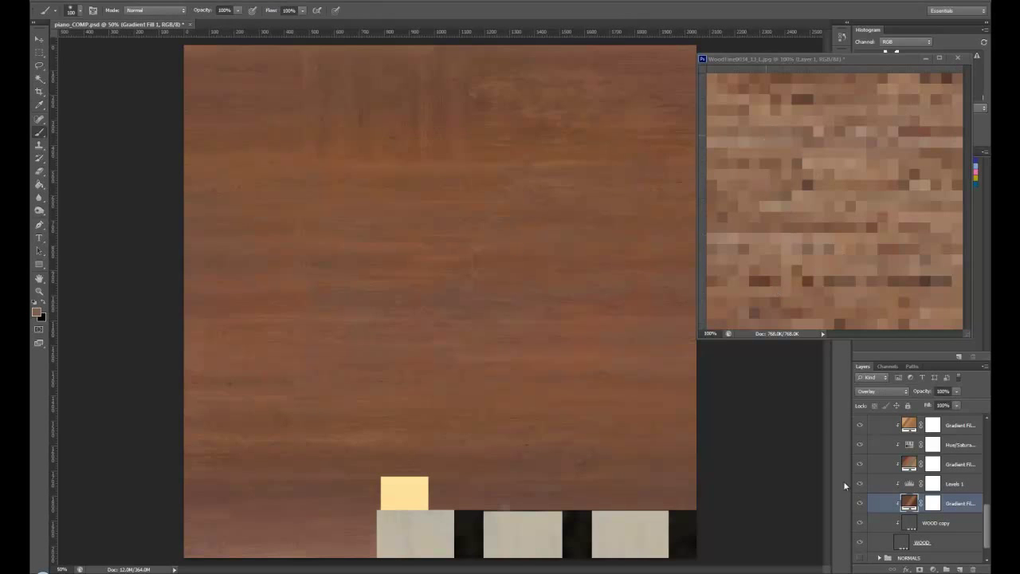
Show the bottom WOOD layer on its own, and restore the visibility of the other layers
left_click(860, 543, "alt")
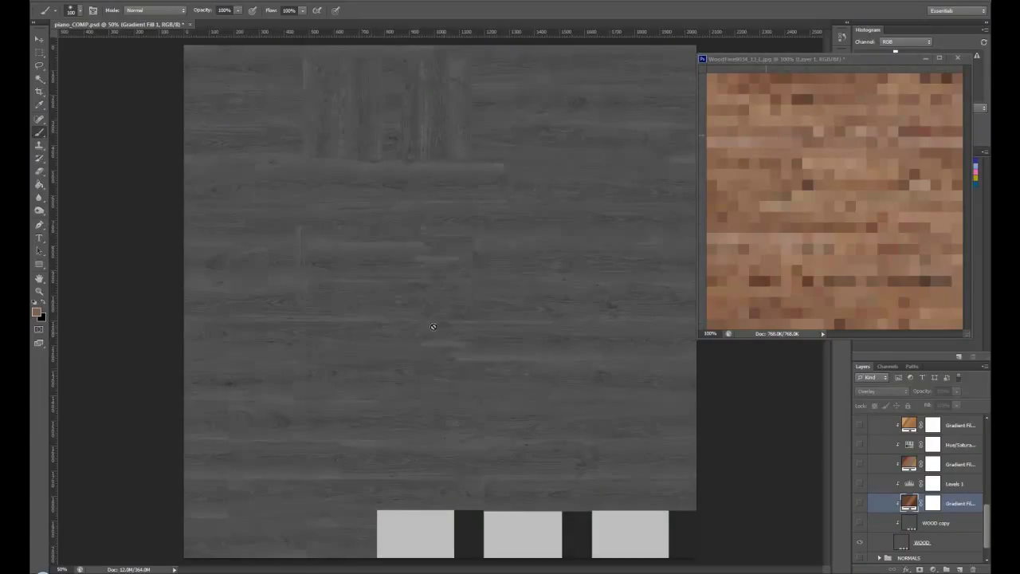
left_click(860, 542, "alt")
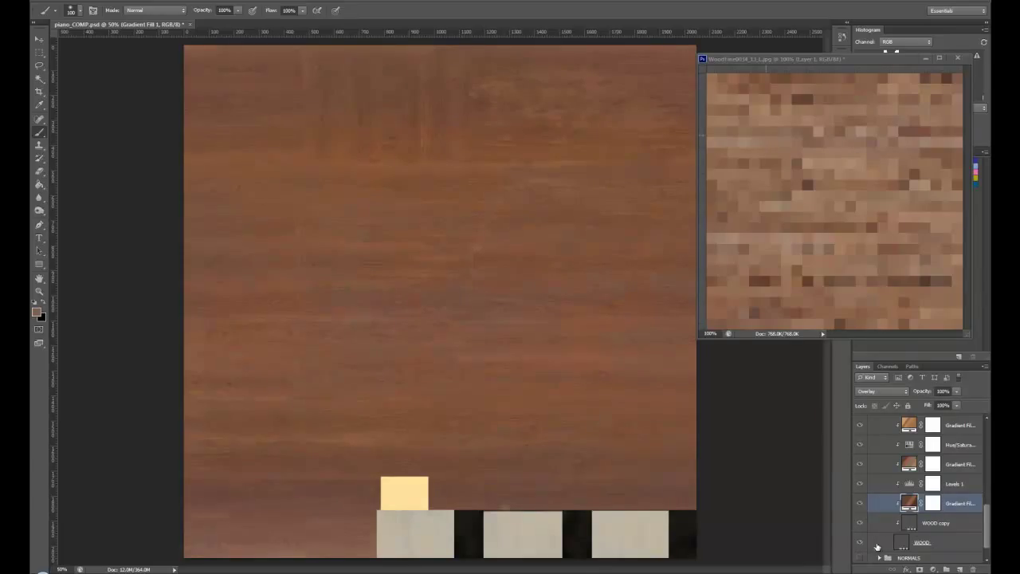
Try shifting an inner colour stop of the gradient fill above WOOD copy, and discard the gradient edit
double_click(910, 502)
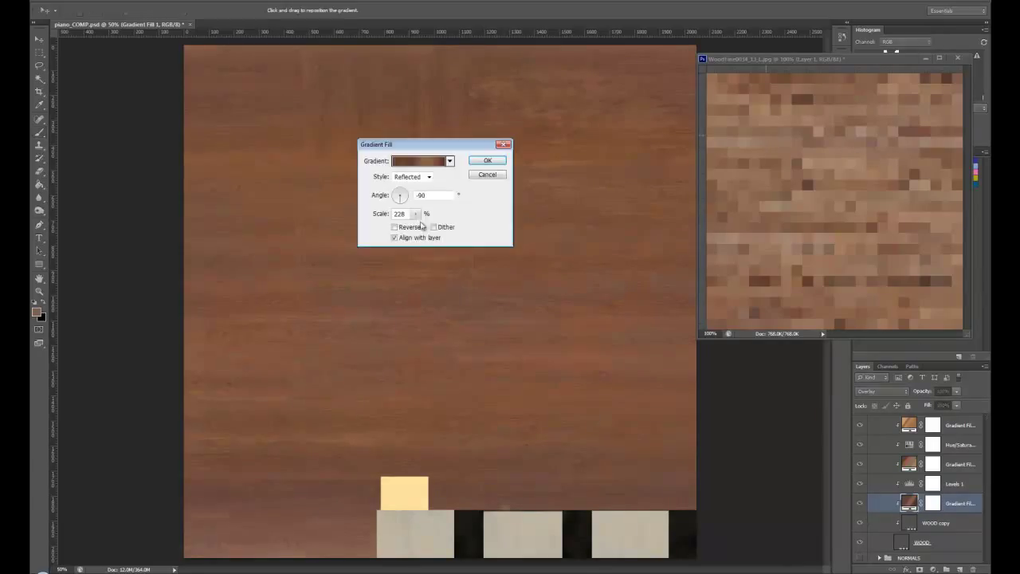
left_click(431, 162)
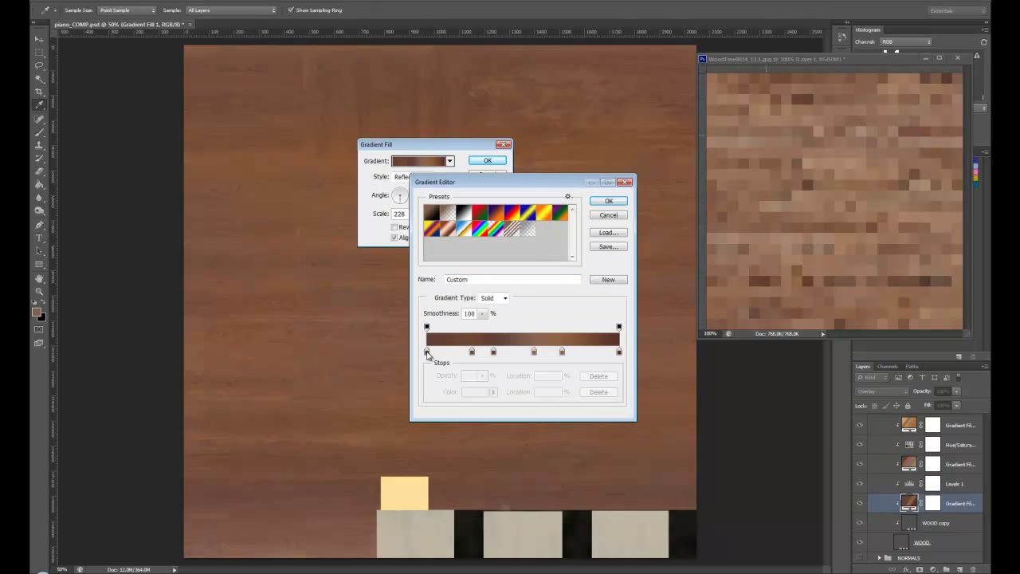
left_click_drag(472, 357, 493, 356)
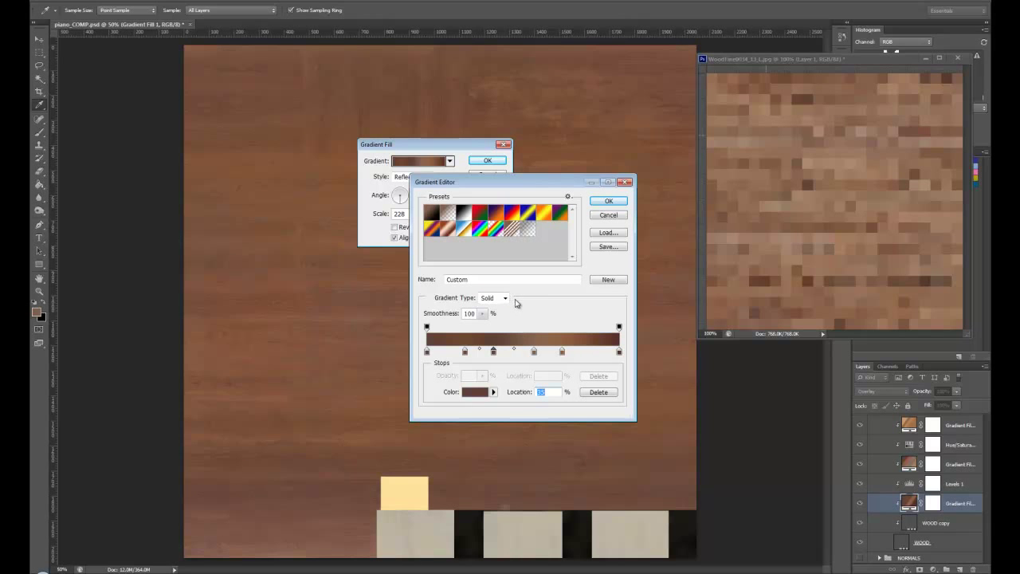
left_click(611, 214)
left_click_drag(455, 150, 540, 273)
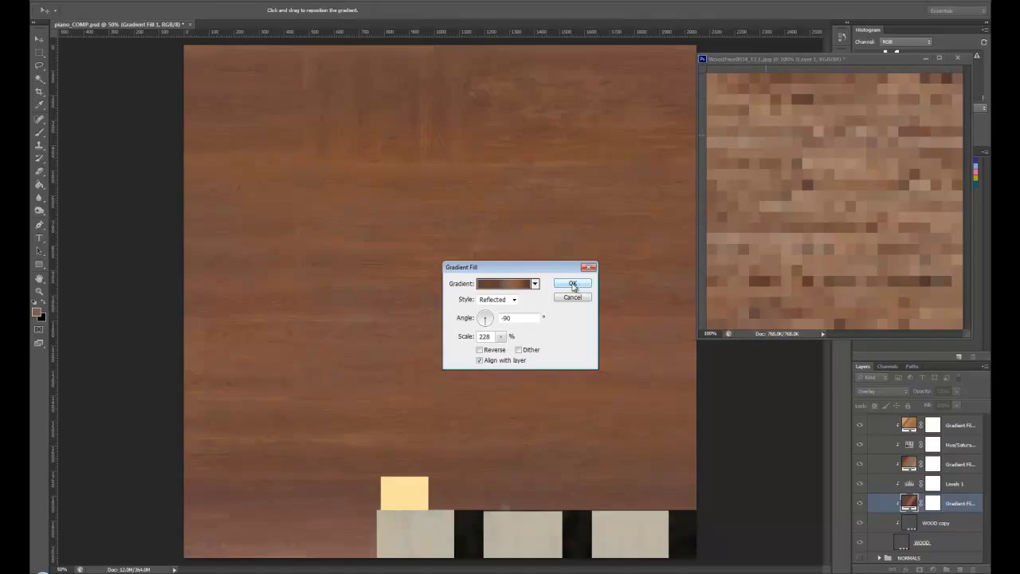
left_click(574, 285)
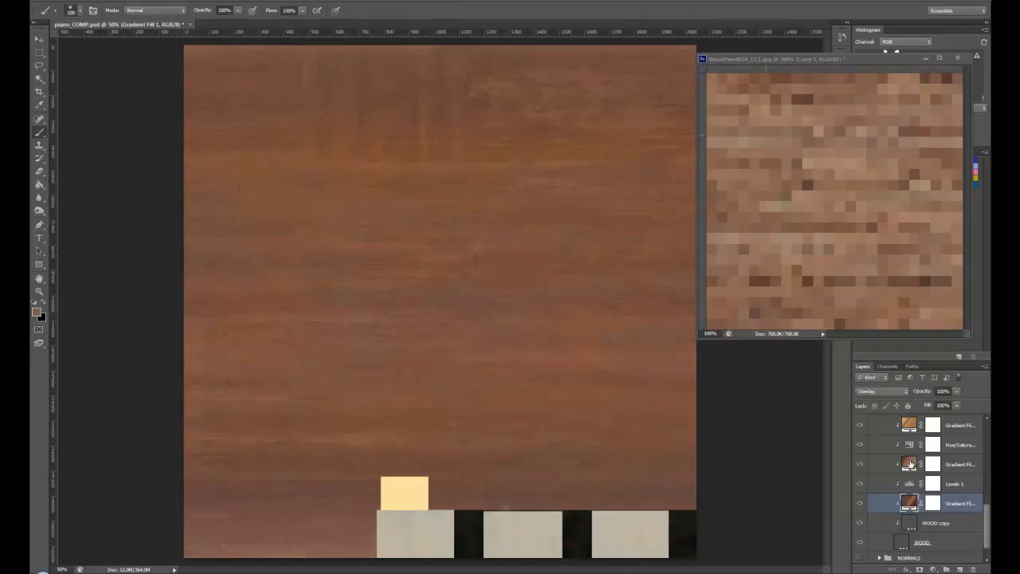
View the colour stops of the gradient fill above Levels 1, leaving the fill as it is
double_click(910, 464)
left_click(504, 284)
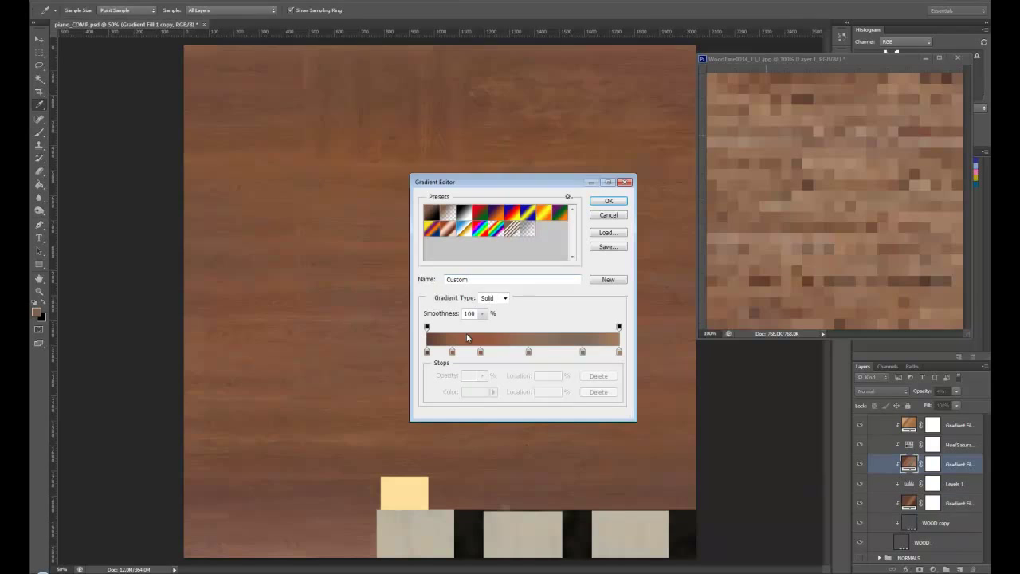
left_click(608, 202)
left_click(572, 296)
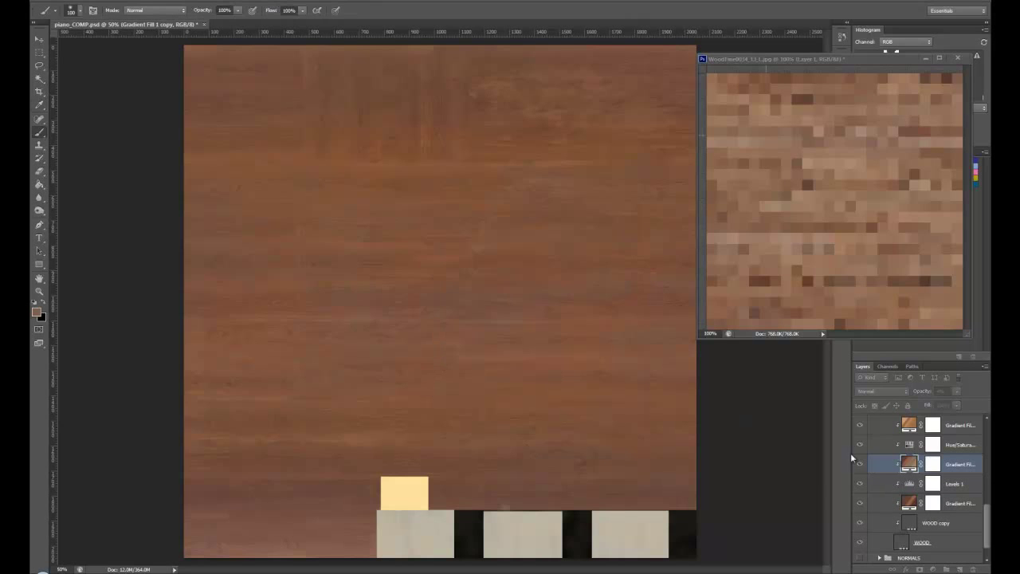
Adjust the end stops of the purple-orange-green gradient fill directly below scratches 2, placing the purple stop at location 0%
scroll(881, 462, "up", 2)
scroll(905, 459, "up", 2)
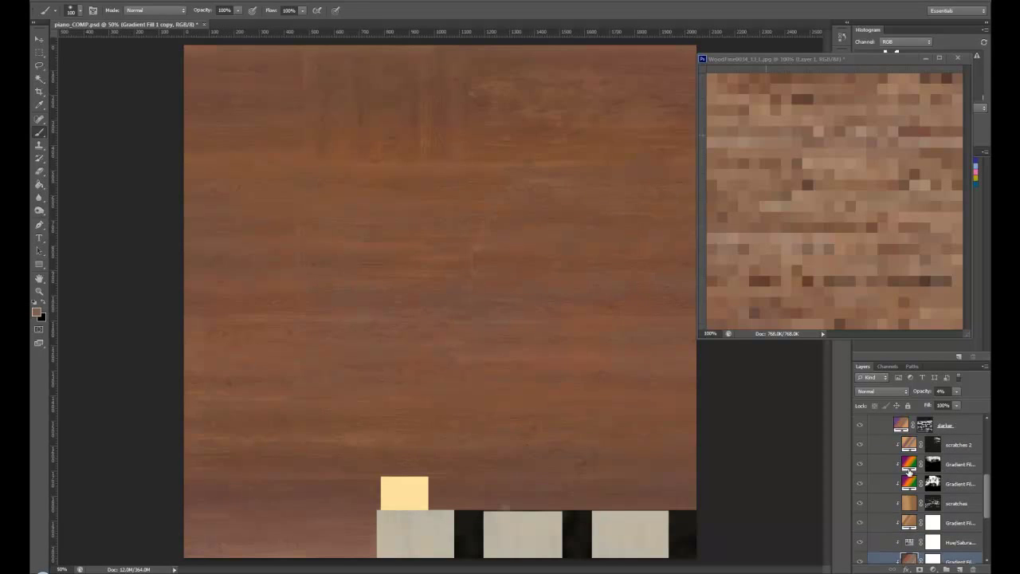
double_click(910, 463)
left_click_drag(497, 266, 417, 151)
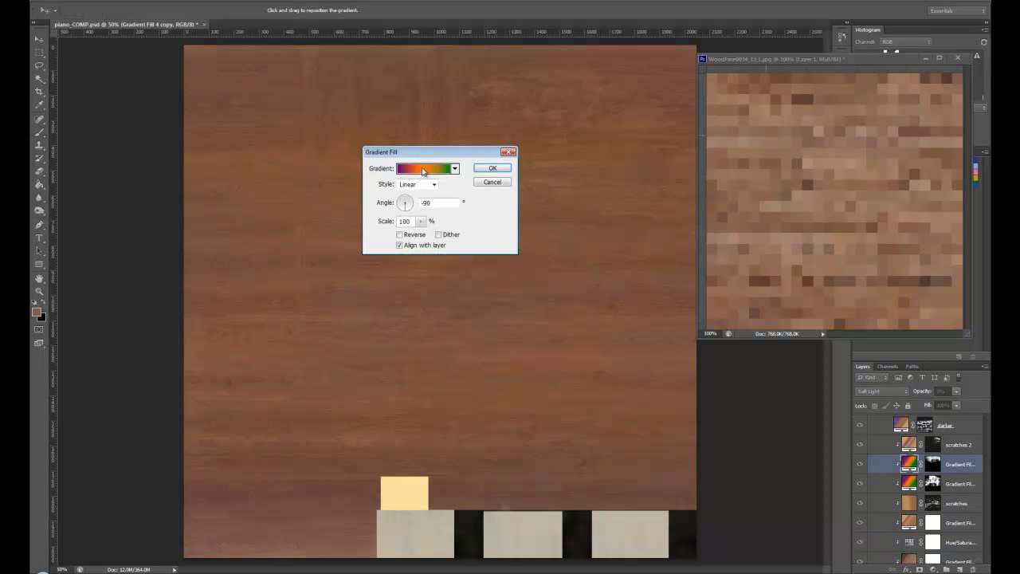
left_click(425, 169)
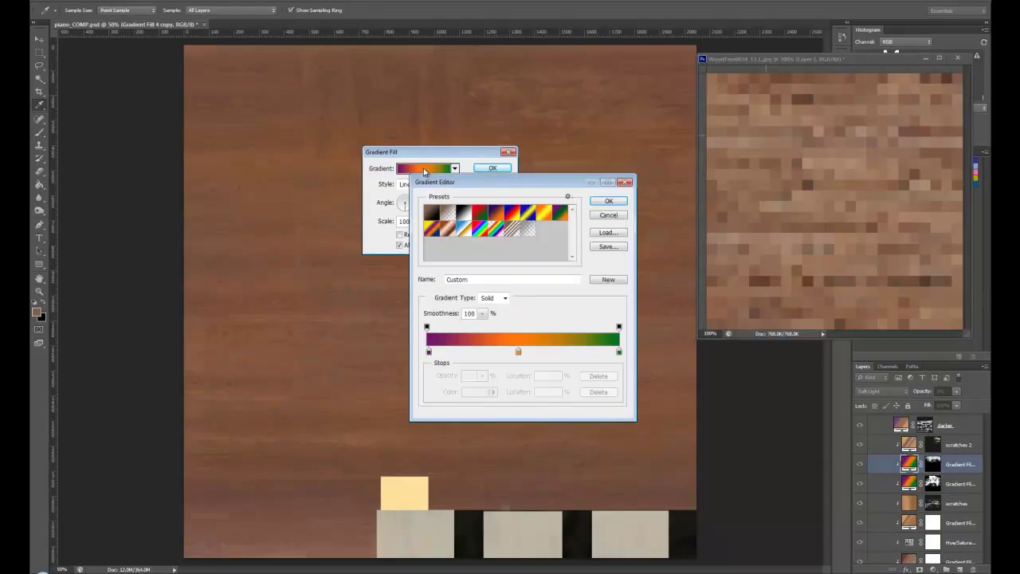
left_click(429, 351)
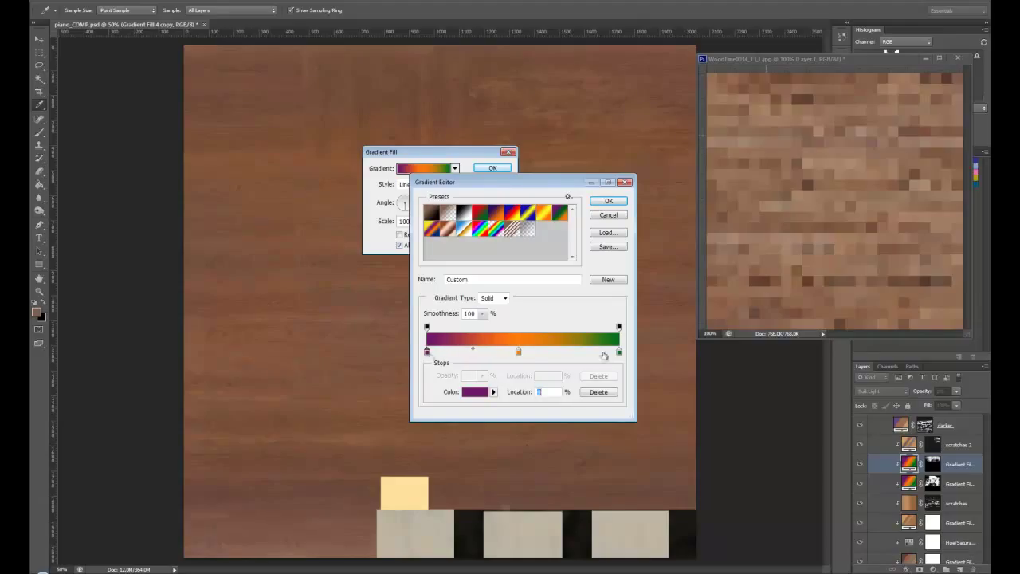
left_click(619, 352)
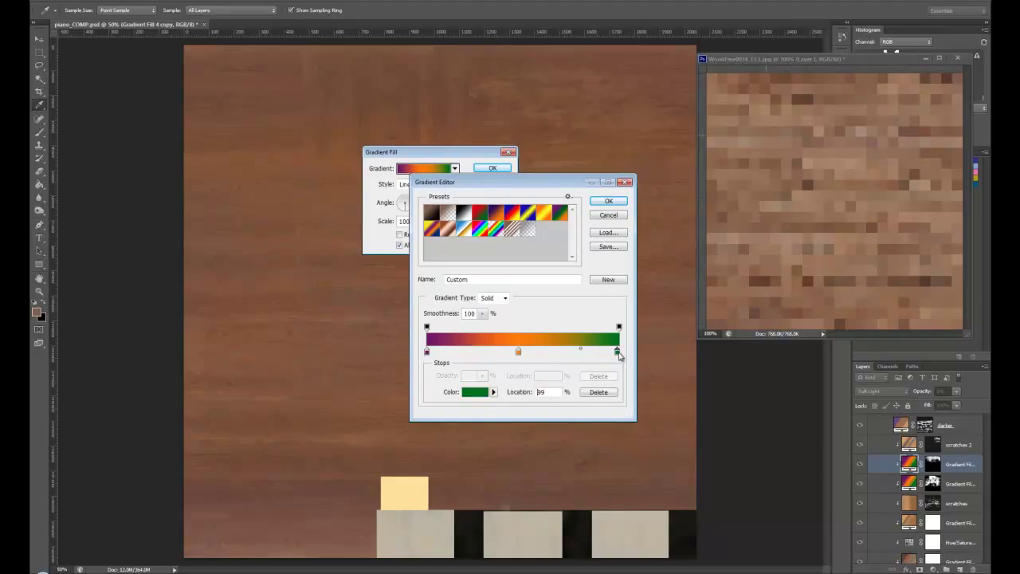
Move the midpoint between the gradient's purple and orange stops to 40% and apply the gradient fill
left_click(519, 352)
left_click_drag(473, 349, 464, 348)
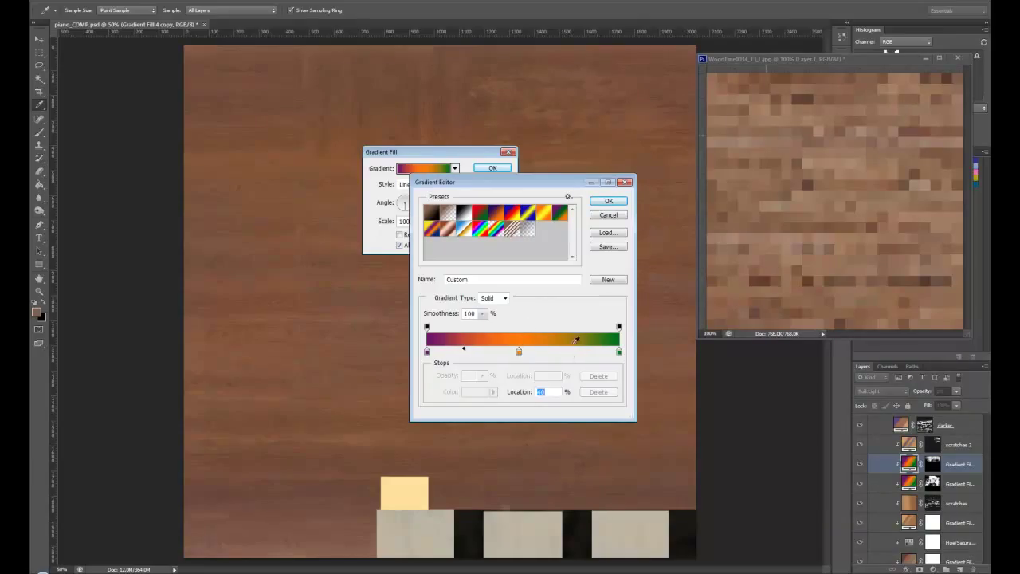
left_click(519, 352)
left_click_drag(589, 352, 592, 352)
left_click(606, 202)
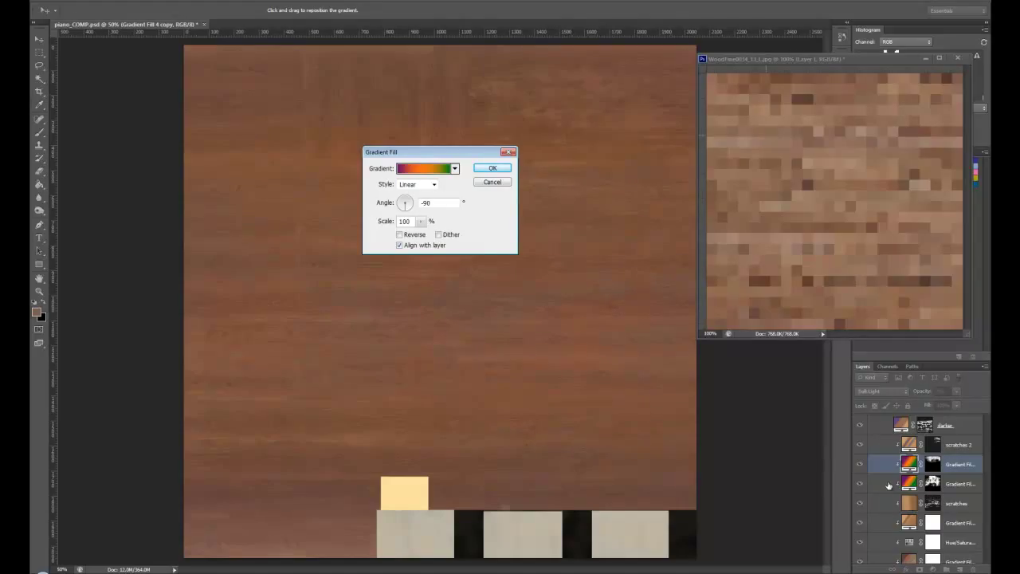
left_click(493, 168)
Look through the layers of the WOOD group and select the layer mask of darker
scroll(921, 494, "down", 4)
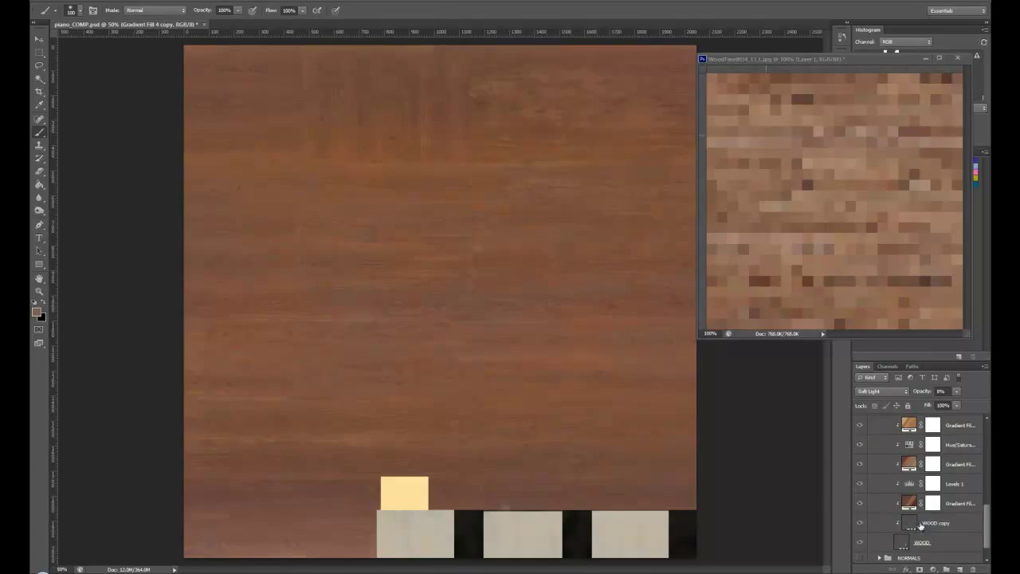
scroll(915, 528, "up", 4)
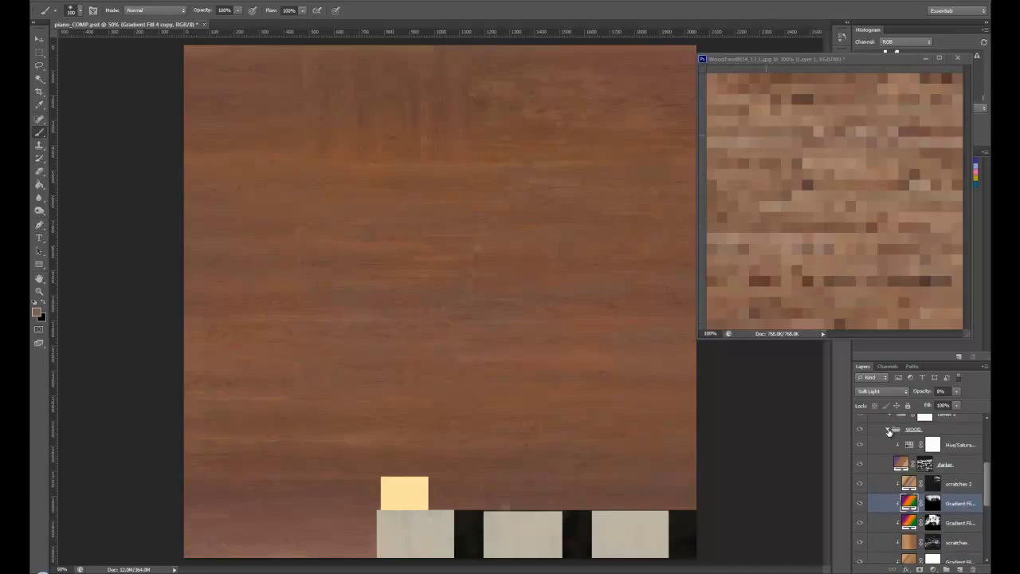
scroll(887, 455, "up", 2)
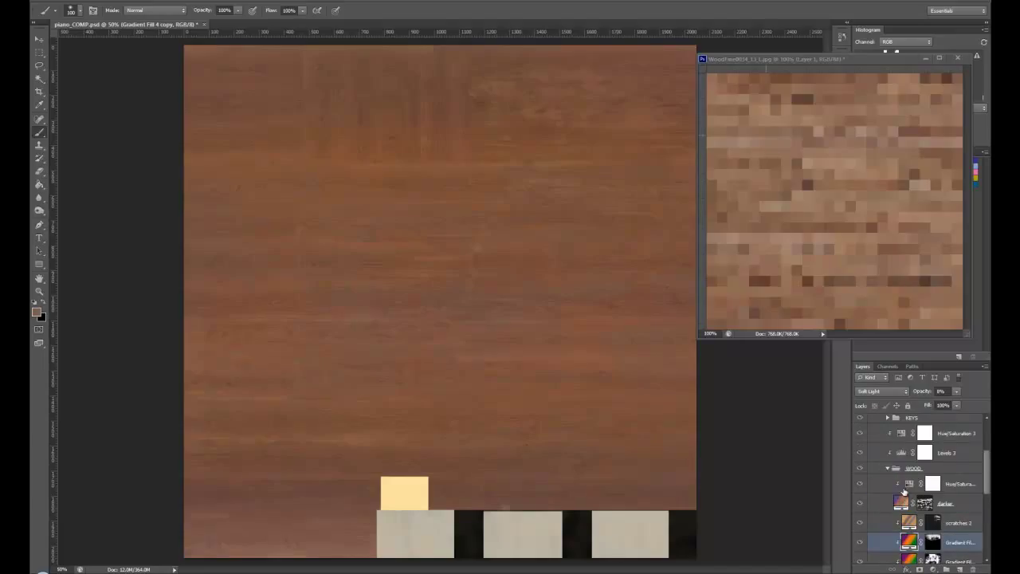
scroll(914, 509, "down", 2)
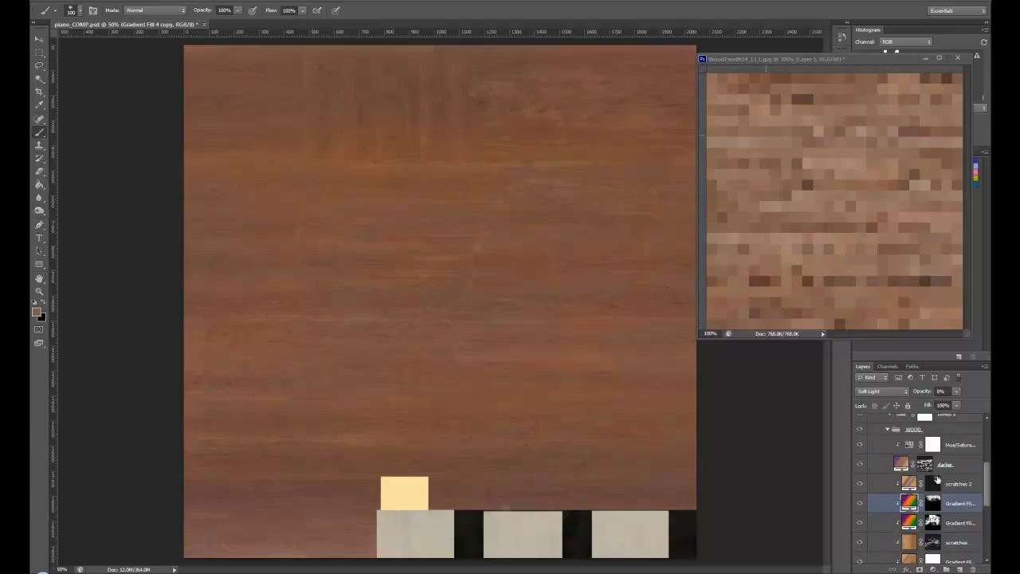
left_click(927, 466)
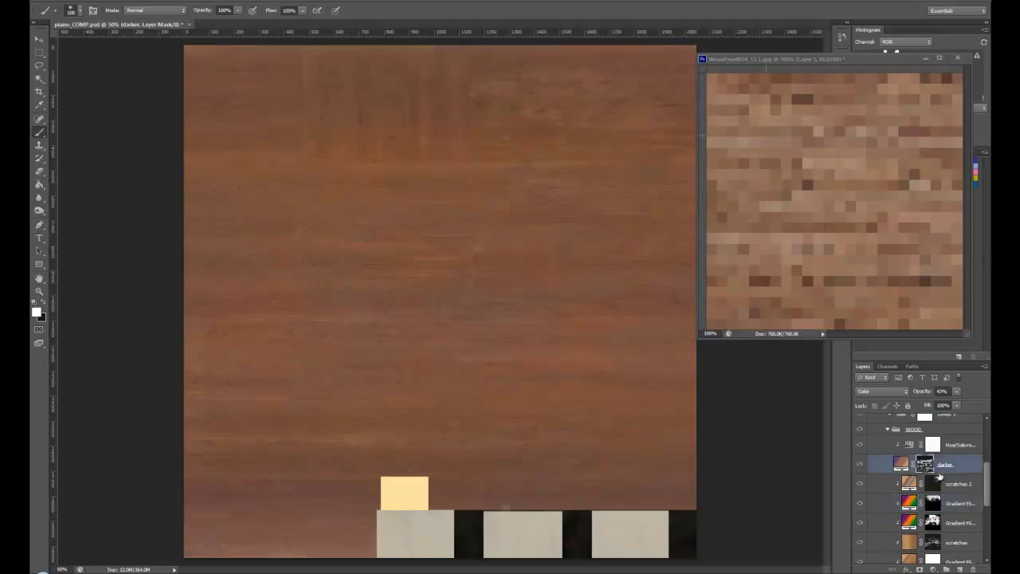
Expand the MASKS group, show Layer 1, Layer 2 and Layer 3 over the texture, and hide all three again
scroll(921, 467, "up", 5)
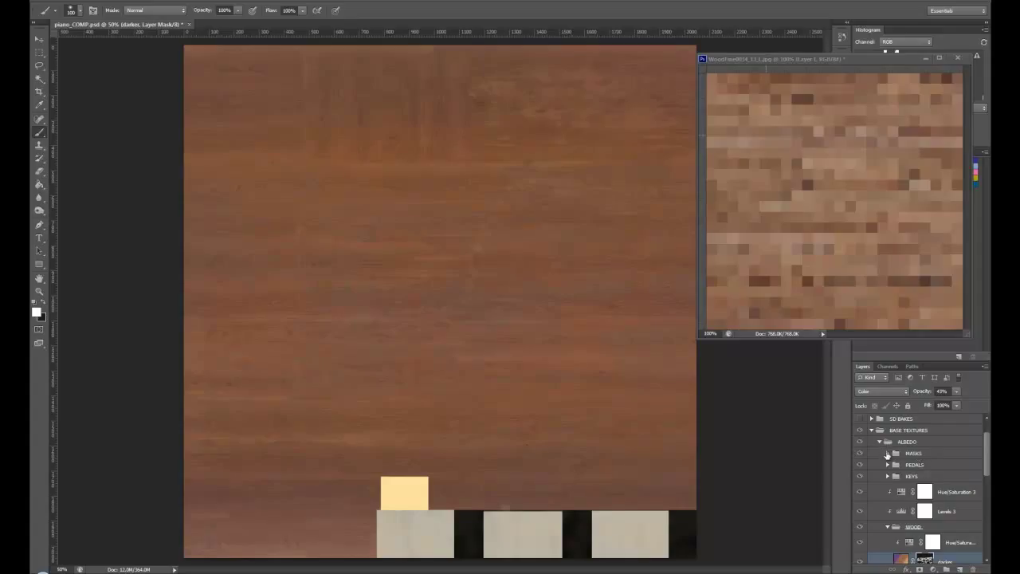
left_click(888, 453)
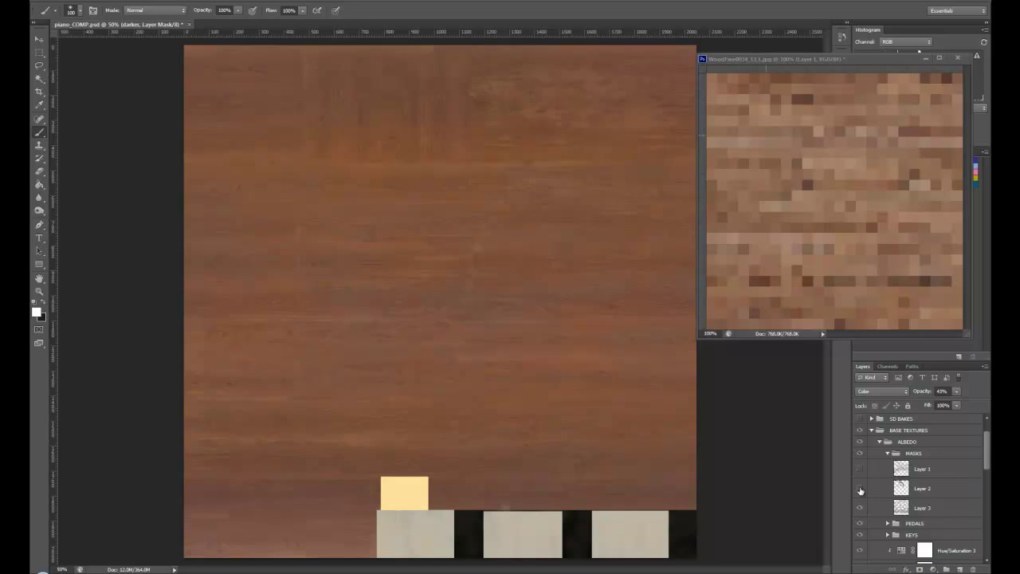
left_click(860, 508)
left_click(860, 487)
left_click(859, 469)
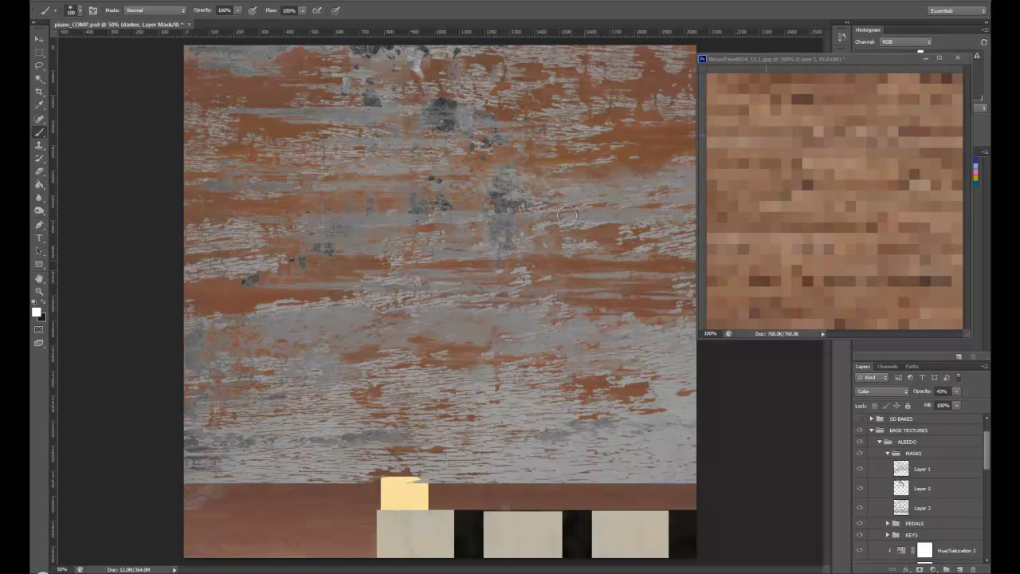
left_click_drag(861, 484, 861, 510)
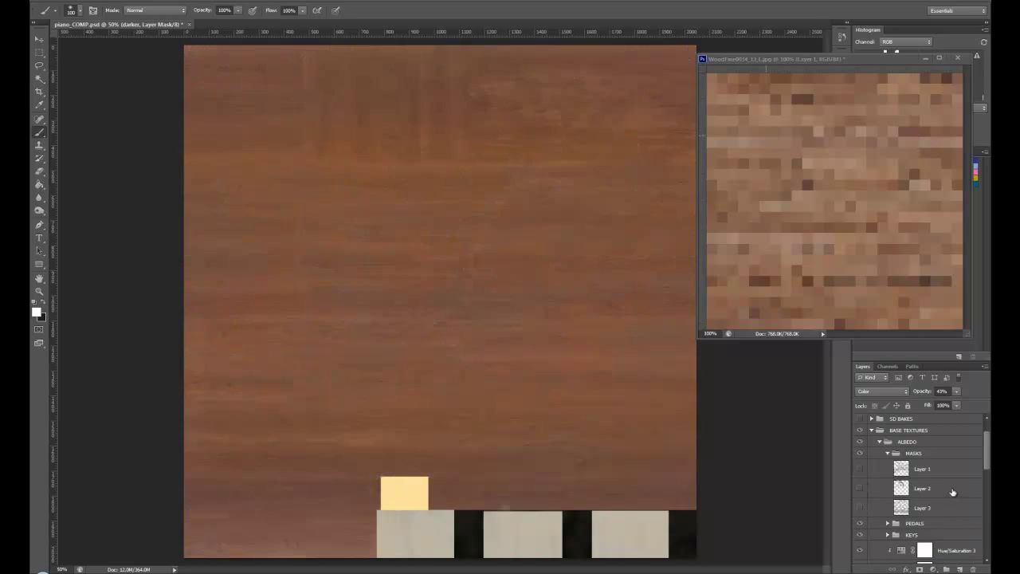
Temporarily raise the opacity of the scratches layer to examine its effect on the wood texture
scroll(949, 495, "down", 3)
scroll(925, 506, "down", 2)
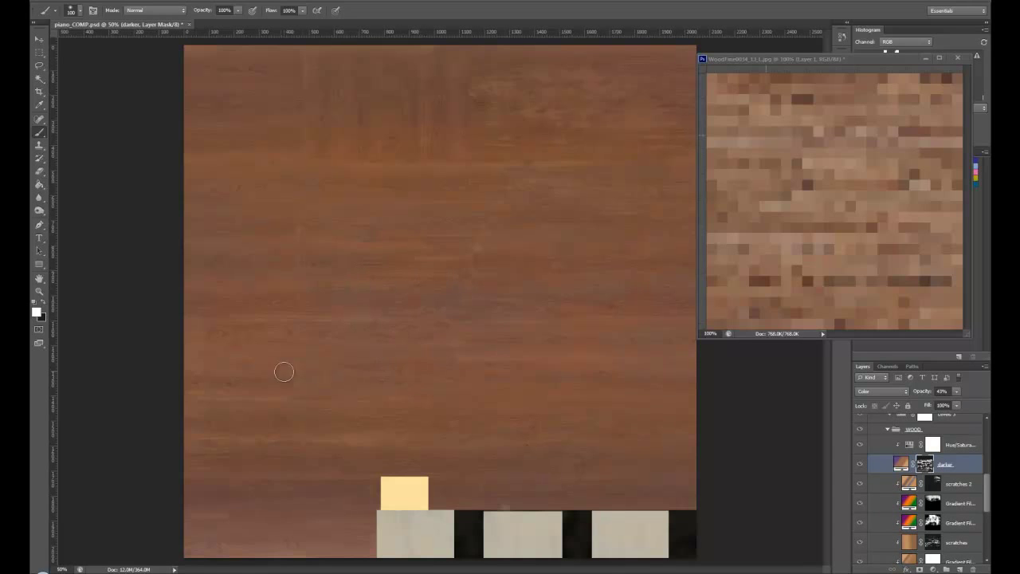
scroll(921, 515, "down", 1)
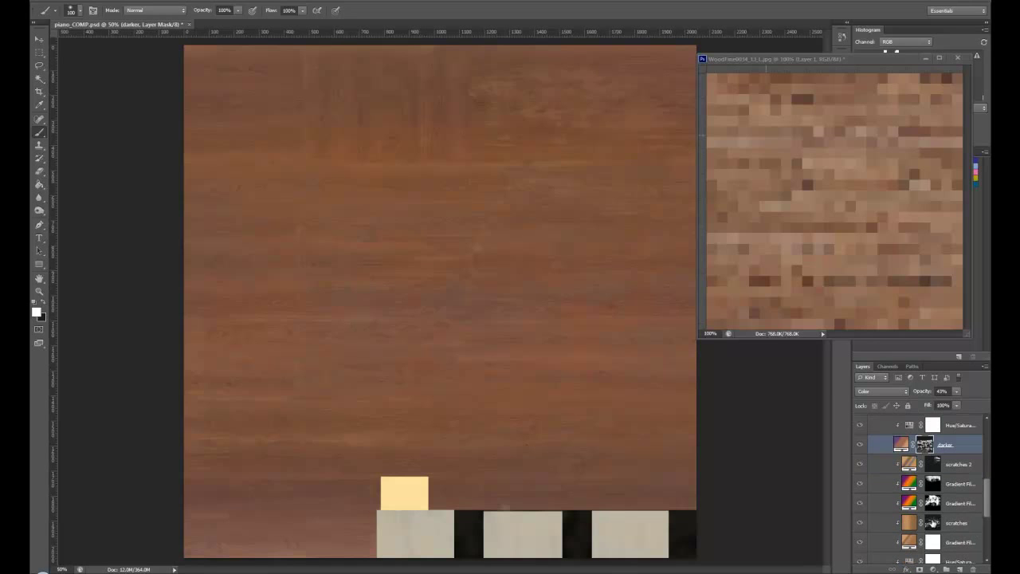
left_click(910, 523)
mouse_move(921, 392)
left_mouse_down()
mouse_move(946, 392)
mouse_move(926, 393)
left_mouse_up()
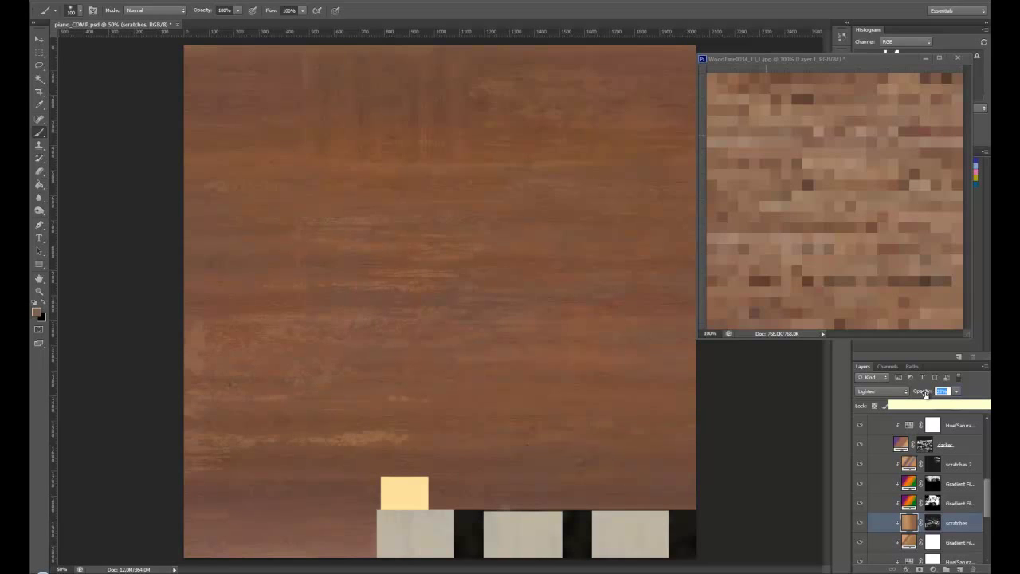
key("Return")
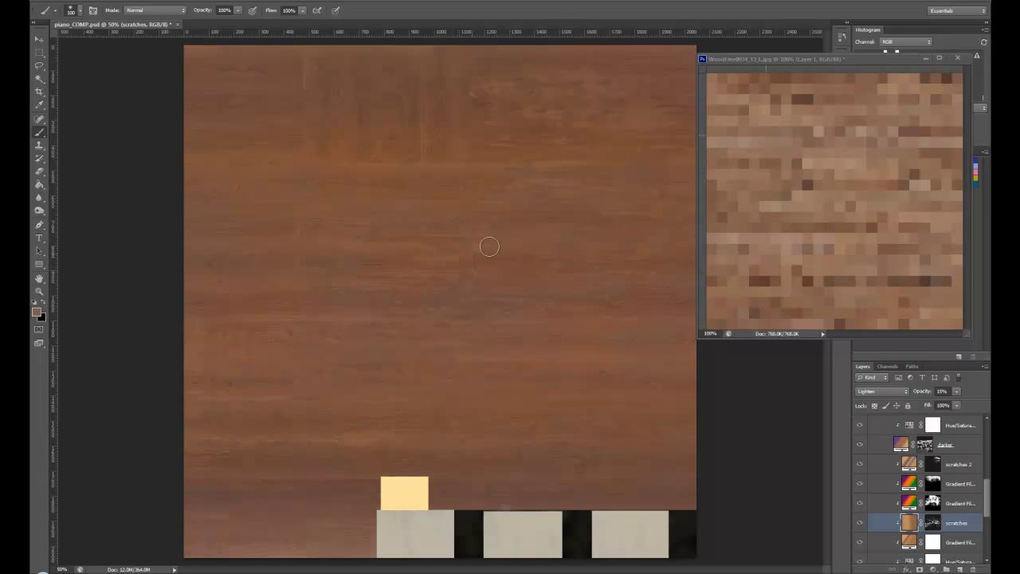
Close the WoodFine0034_13_L.jpg document without saving its changes
left_click_drag(815, 59, 755, 74)
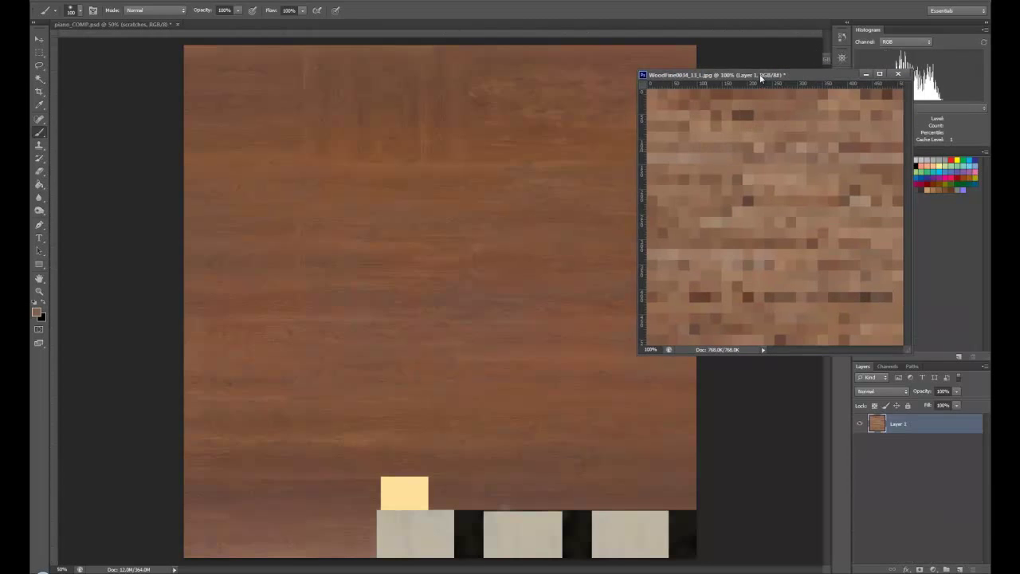
left_click(899, 72)
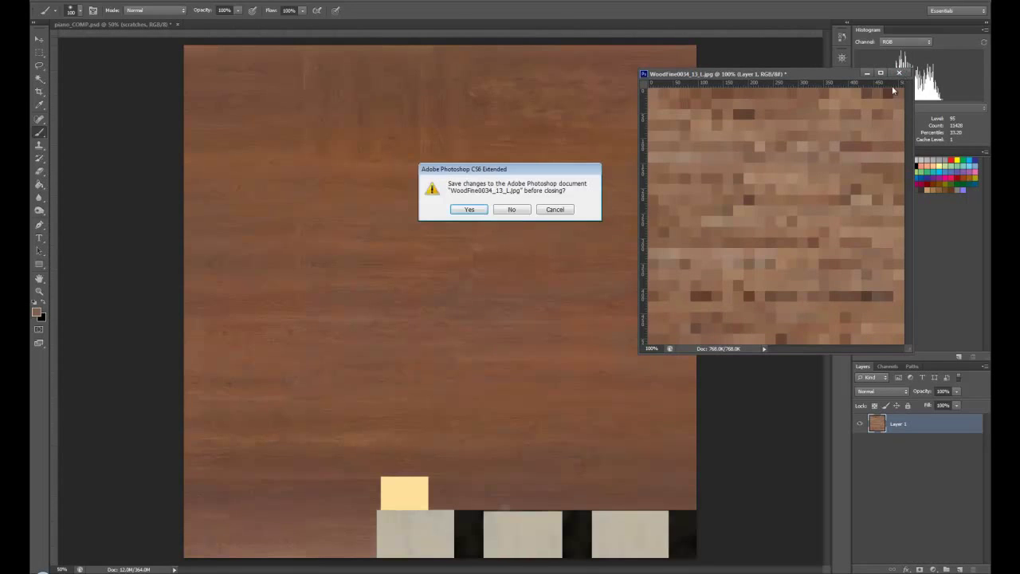
left_click(512, 209)
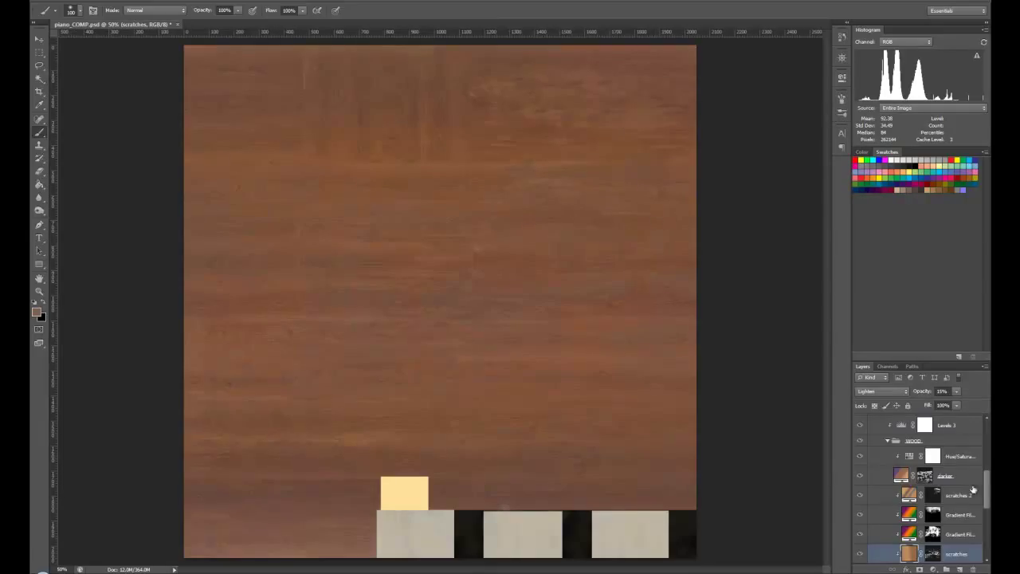
Collapse the WOOD group, the ALBEDO group and the parent BASE TEXTURES group
scroll(988, 482, "up", 3)
left_click(888, 519)
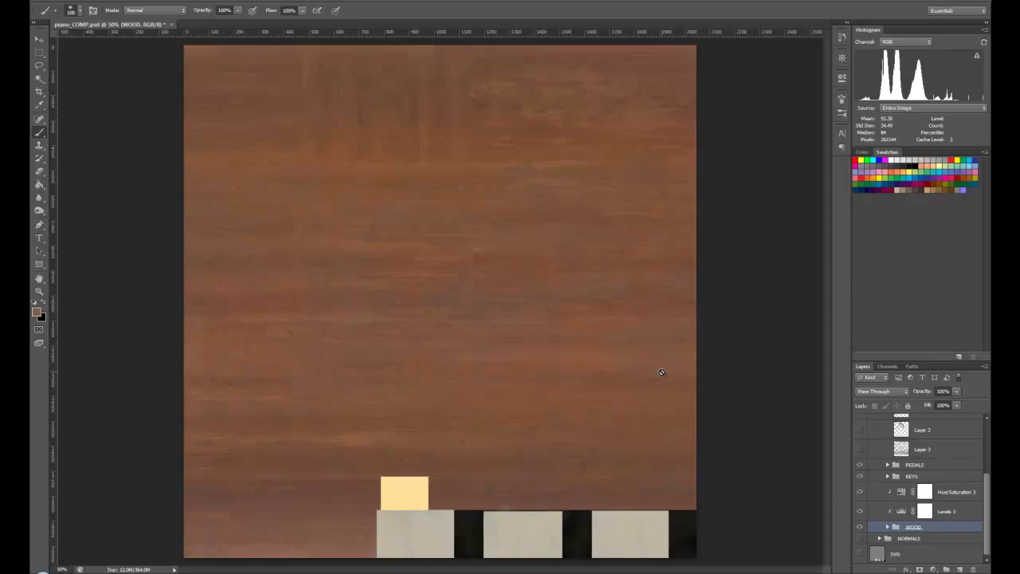
scroll(901, 476, "up", 5)
left_click(887, 485)
left_click(881, 474)
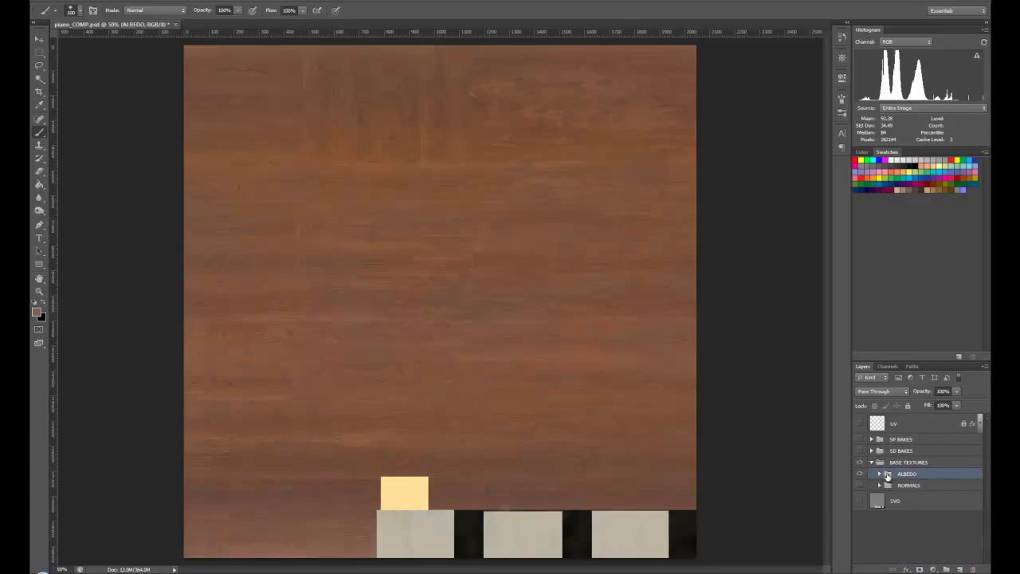
left_click(872, 463)
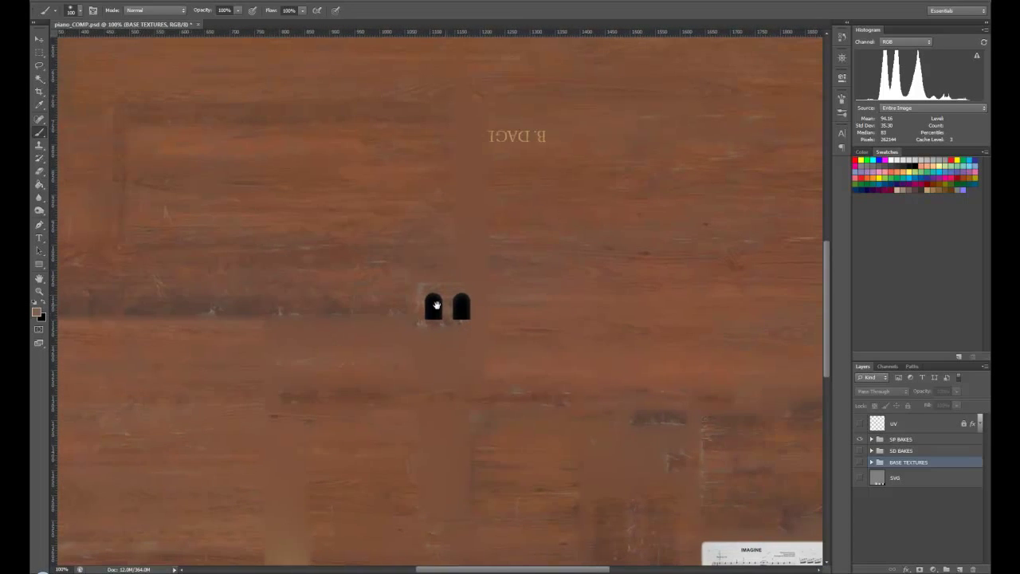
Examine the wood wear, scratches and lettering in the SP BAKES albedo texture, both close up and as a whole
left_click_drag(535, 384, 480, 314)
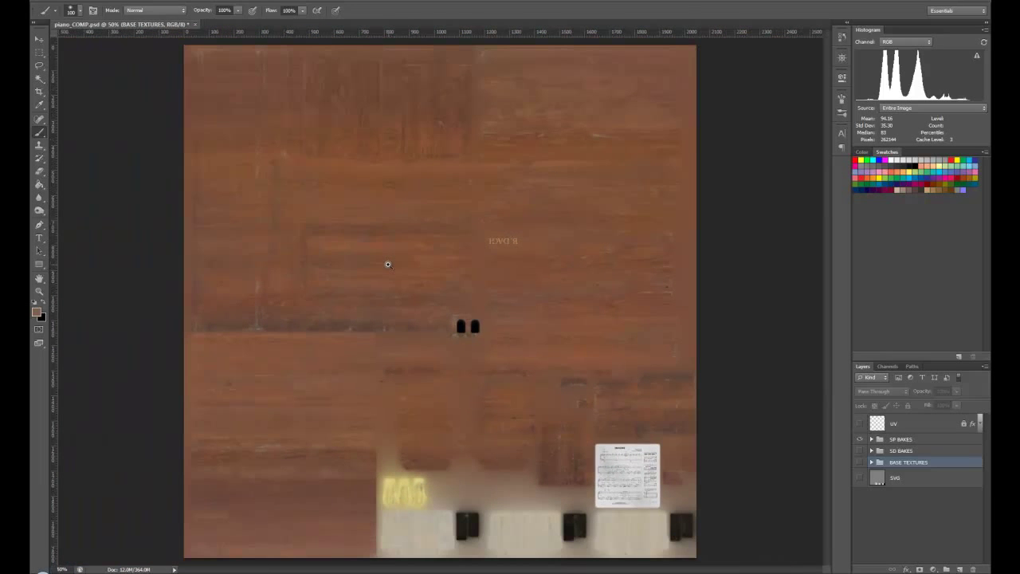
left_click(428, 184)
left_click(429, 184)
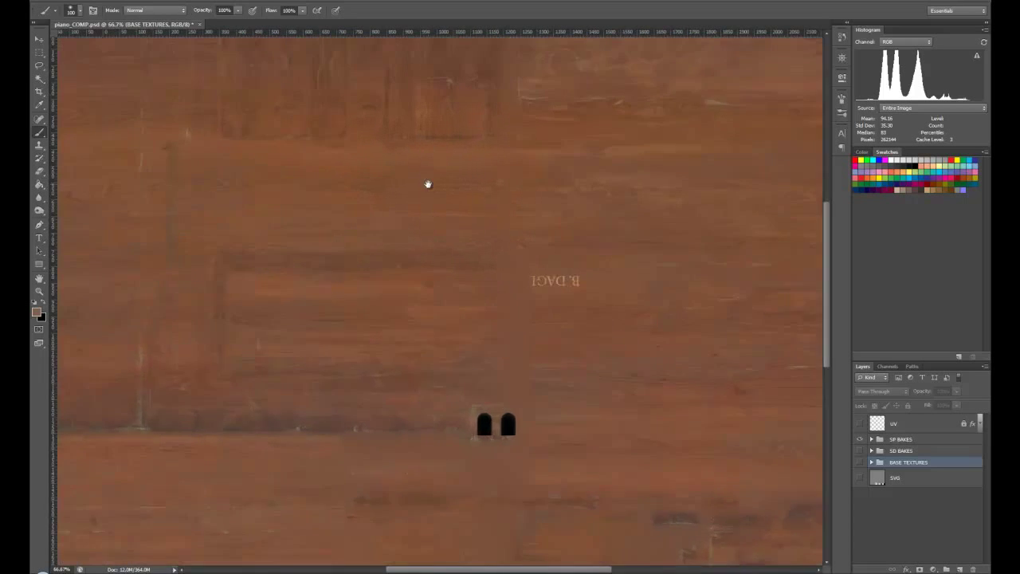
left_click_drag(428, 184, 409, 279)
left_click(408, 279, "alt")
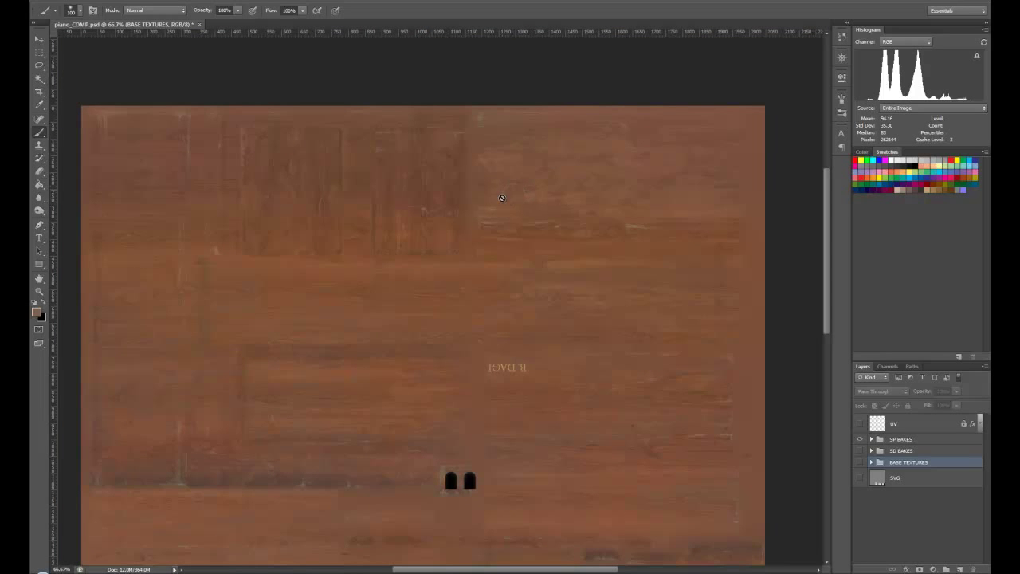
scroll(529, 187, "up", 1, "alt")
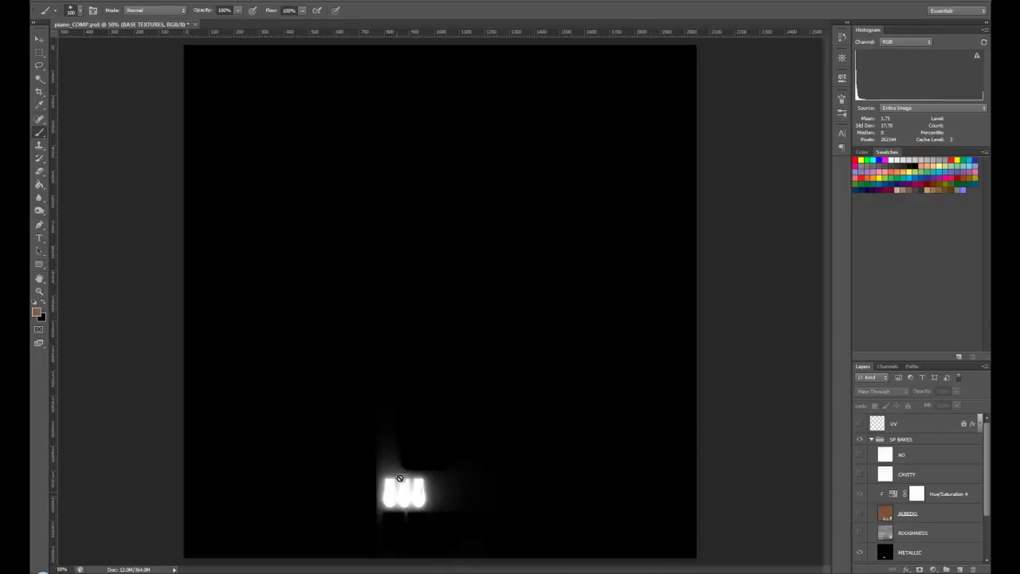
Hide the METALLIC map to inspect the NORMAL map's wood grain and carved panels, and collapse the SP BAKES group
scroll(857, 510, "down", 2)
left_click(860, 514)
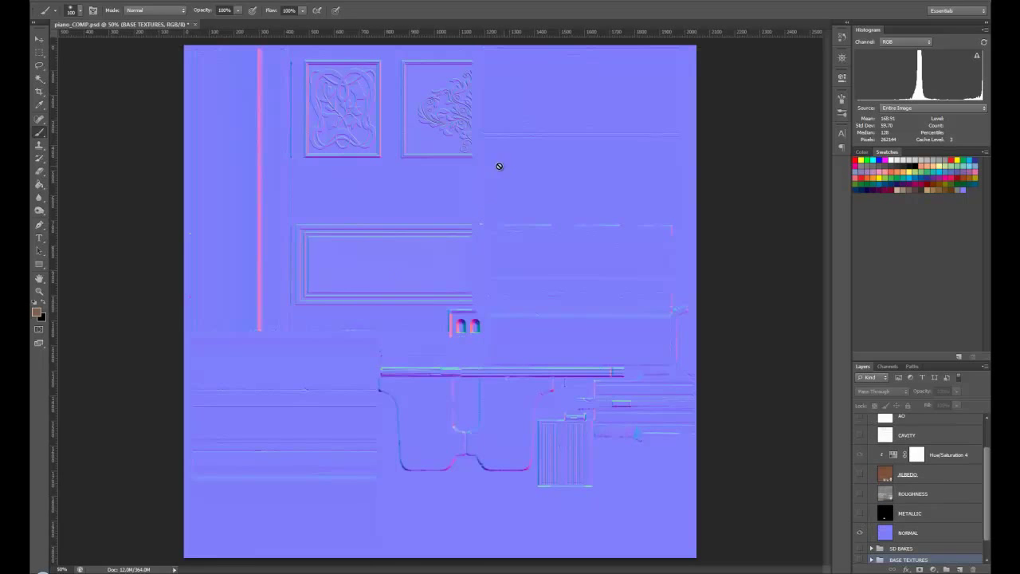
left_click_drag(407, 192, 514, 322)
left_click(439, 241, "ctrl")
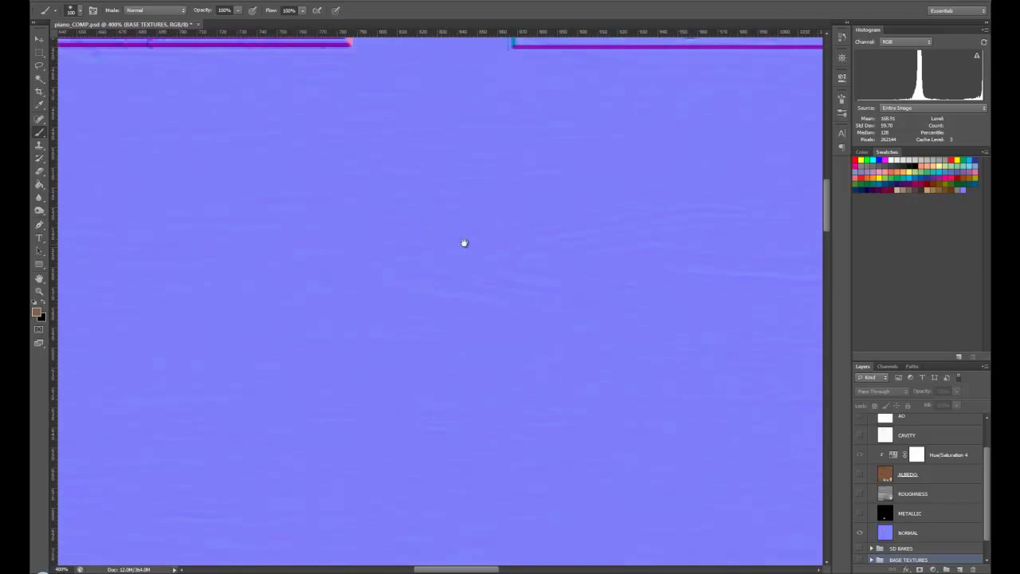
left_click(450, 295, "alt")
left_click(450, 295, "alt")
left_click(449, 295, "alt")
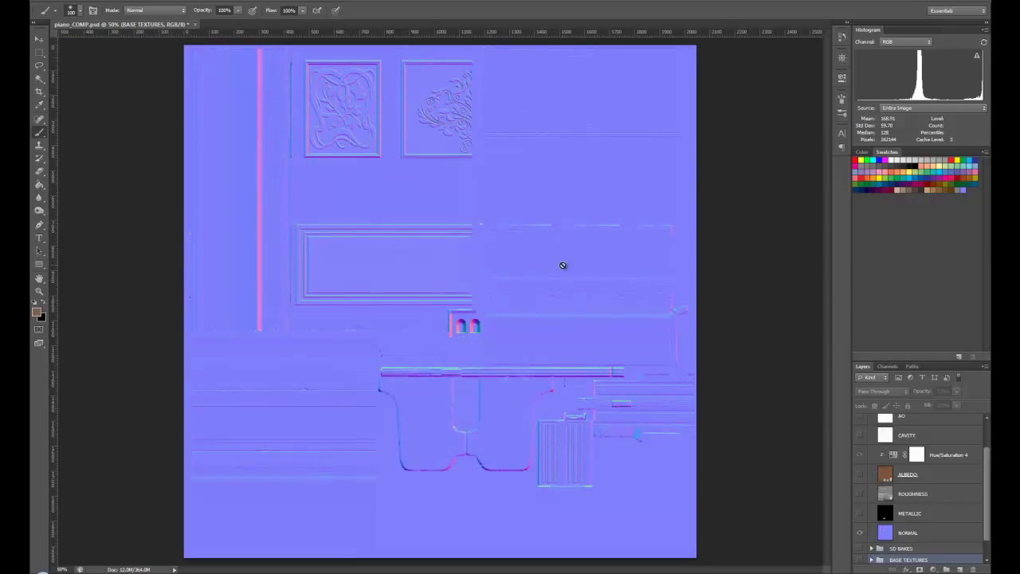
scroll(875, 458, "up", 1)
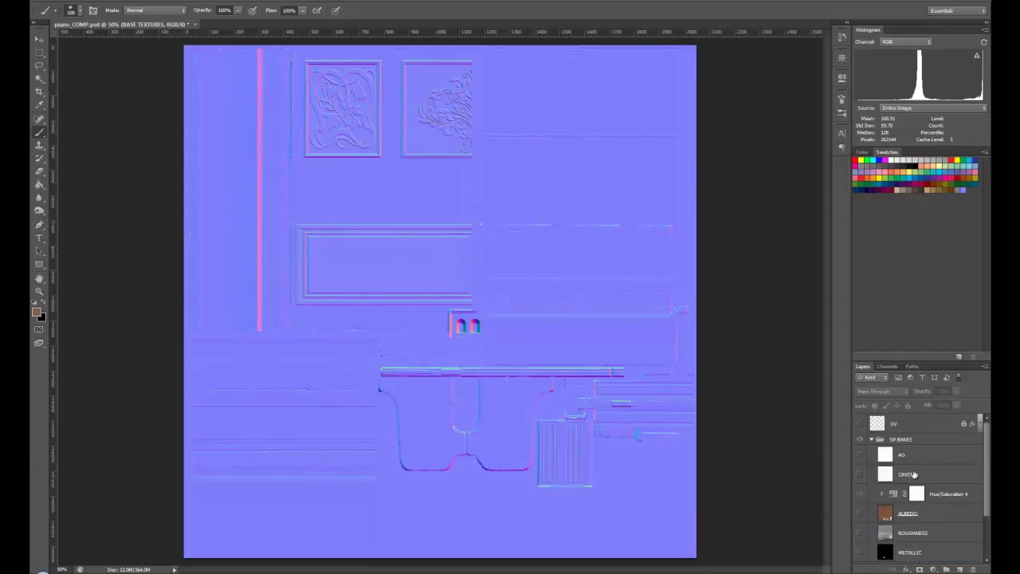
left_click(871, 440)
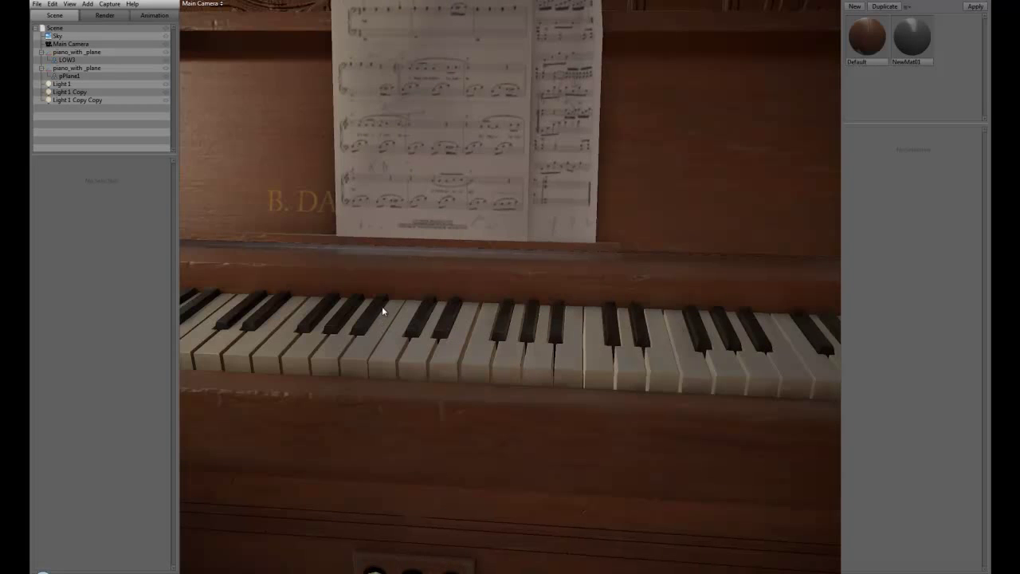
Switch to Marmoset Toolbag and examine the textured piano from the keyboard out to the whole lit model
scroll(415, 303, "down", 6)
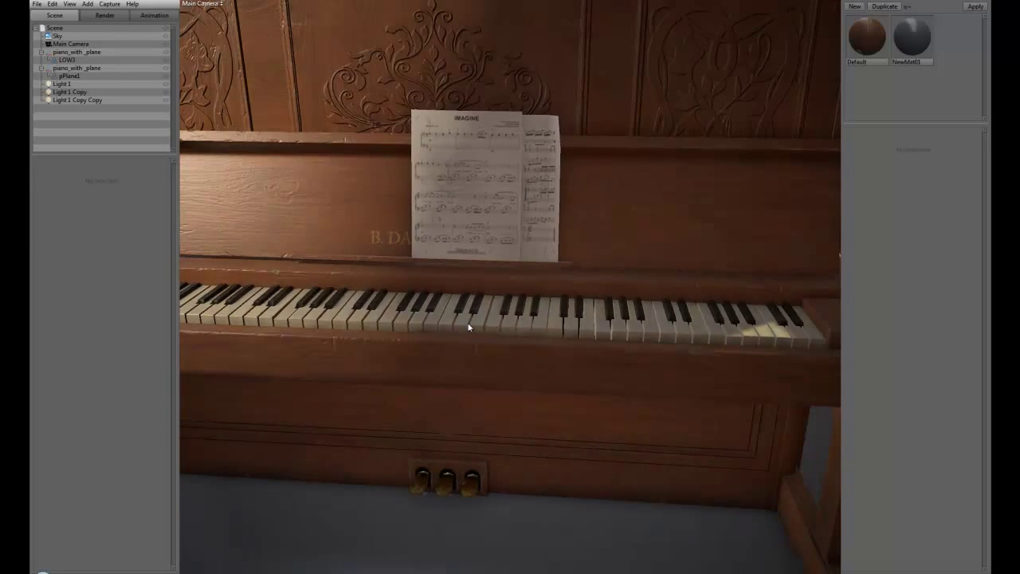
left_click_drag(435, 325, 335, 337)
scroll(336, 337, "down", 5)
scroll(339, 284, "down", 5)
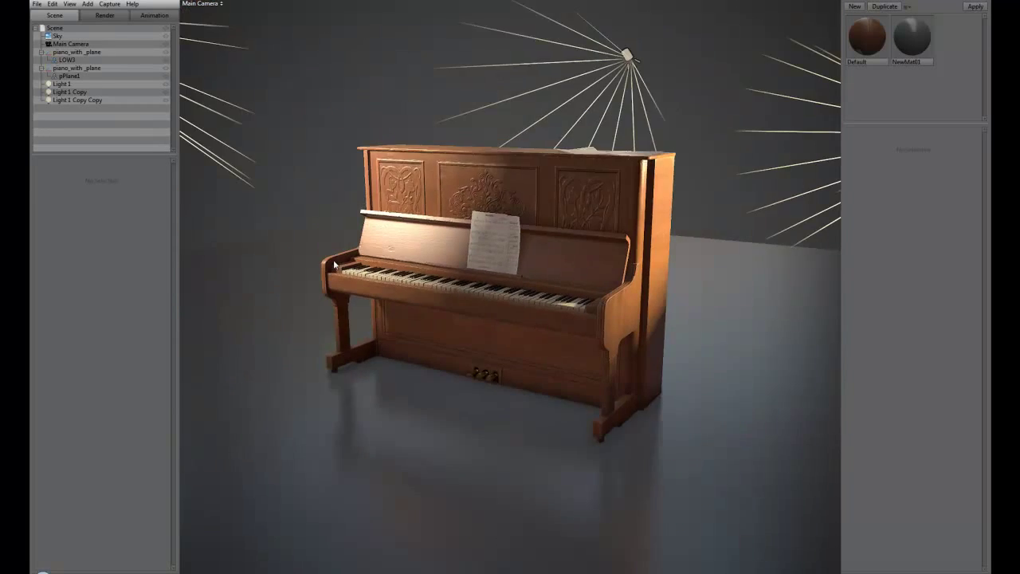
scroll(338, 284, "up", 5)
left_click_drag(340, 280, 374, 188)
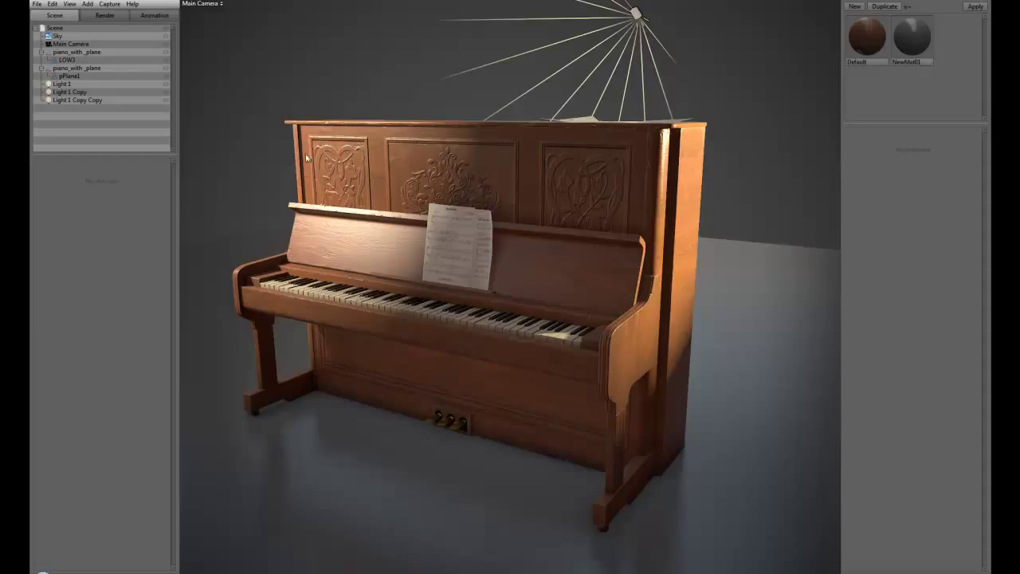
scroll(378, 202, "down", 3)
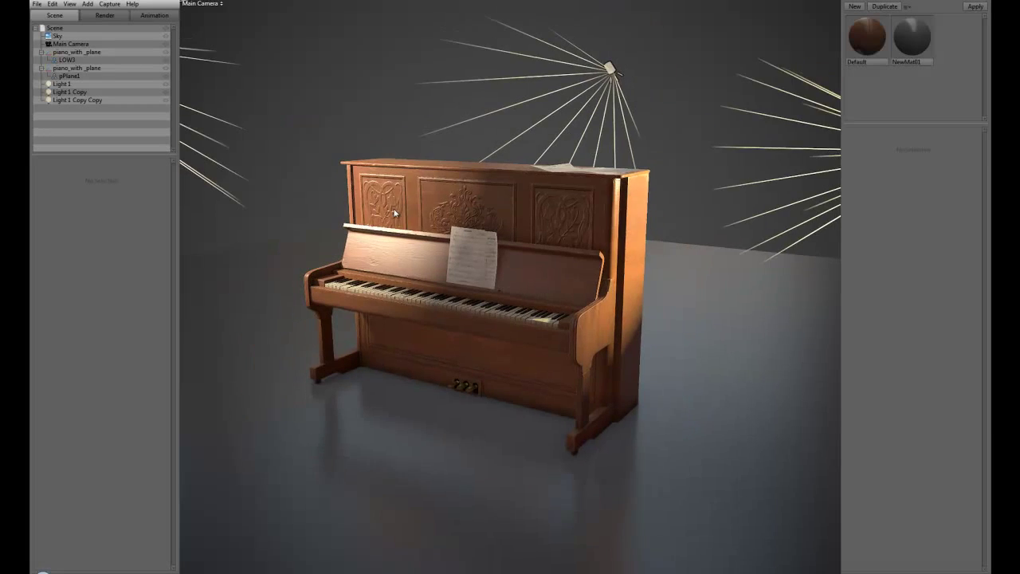
scroll(394, 211, "up", 2)
scroll(396, 221, "down", 1)
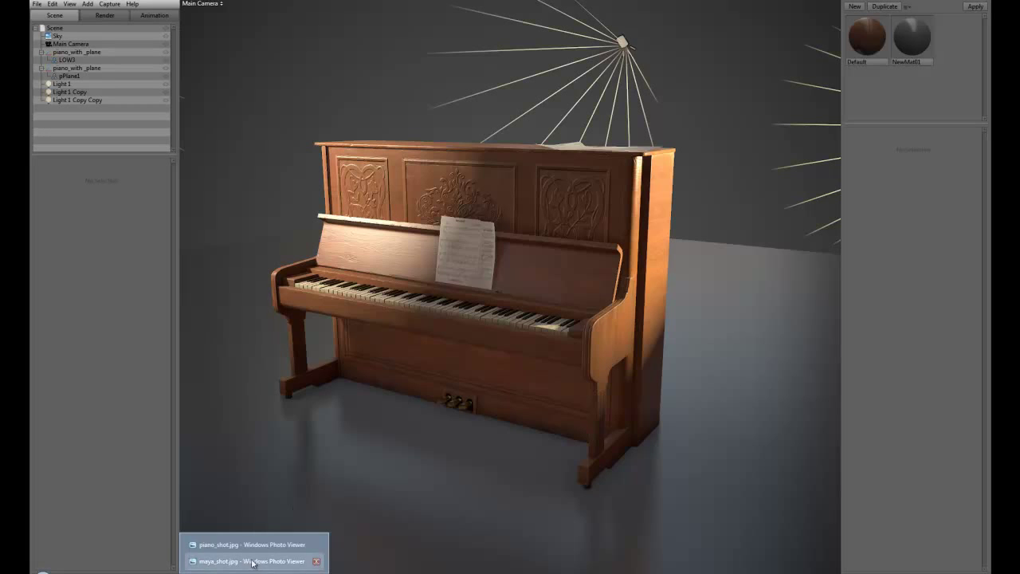
Open piano_shot.jpg in Windows Photo Viewer to study the final piano render, and advance to the next image
left_click(258, 545)
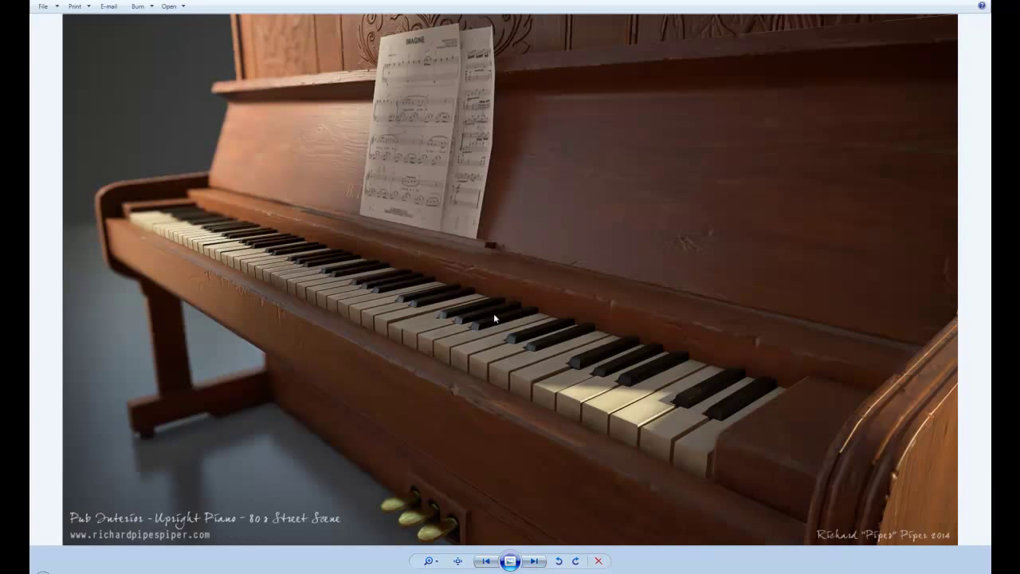
left_click(534, 560)
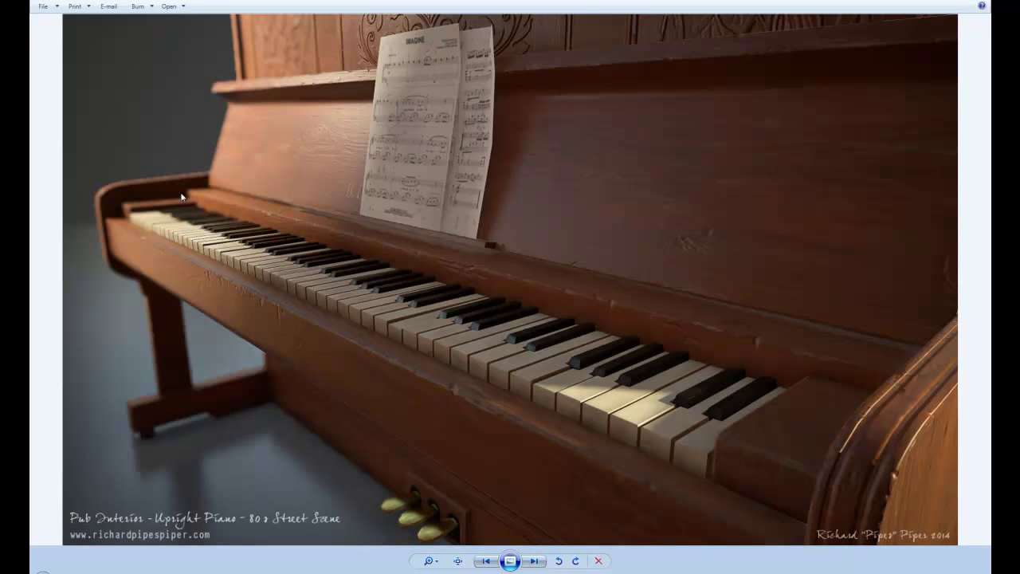